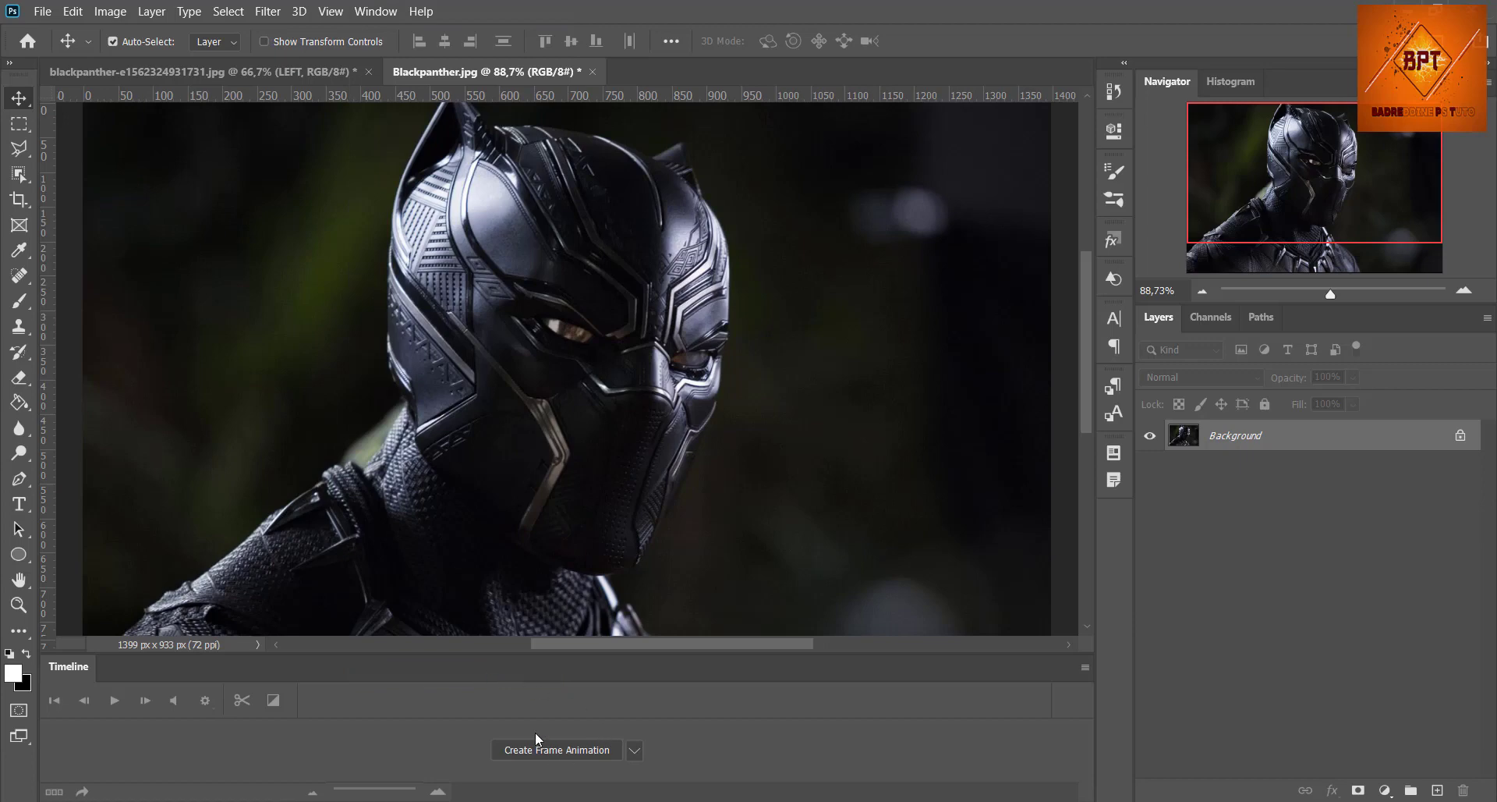
Step: Create a frame animation in the Timeline and unlock the Background layer
click(635, 750)
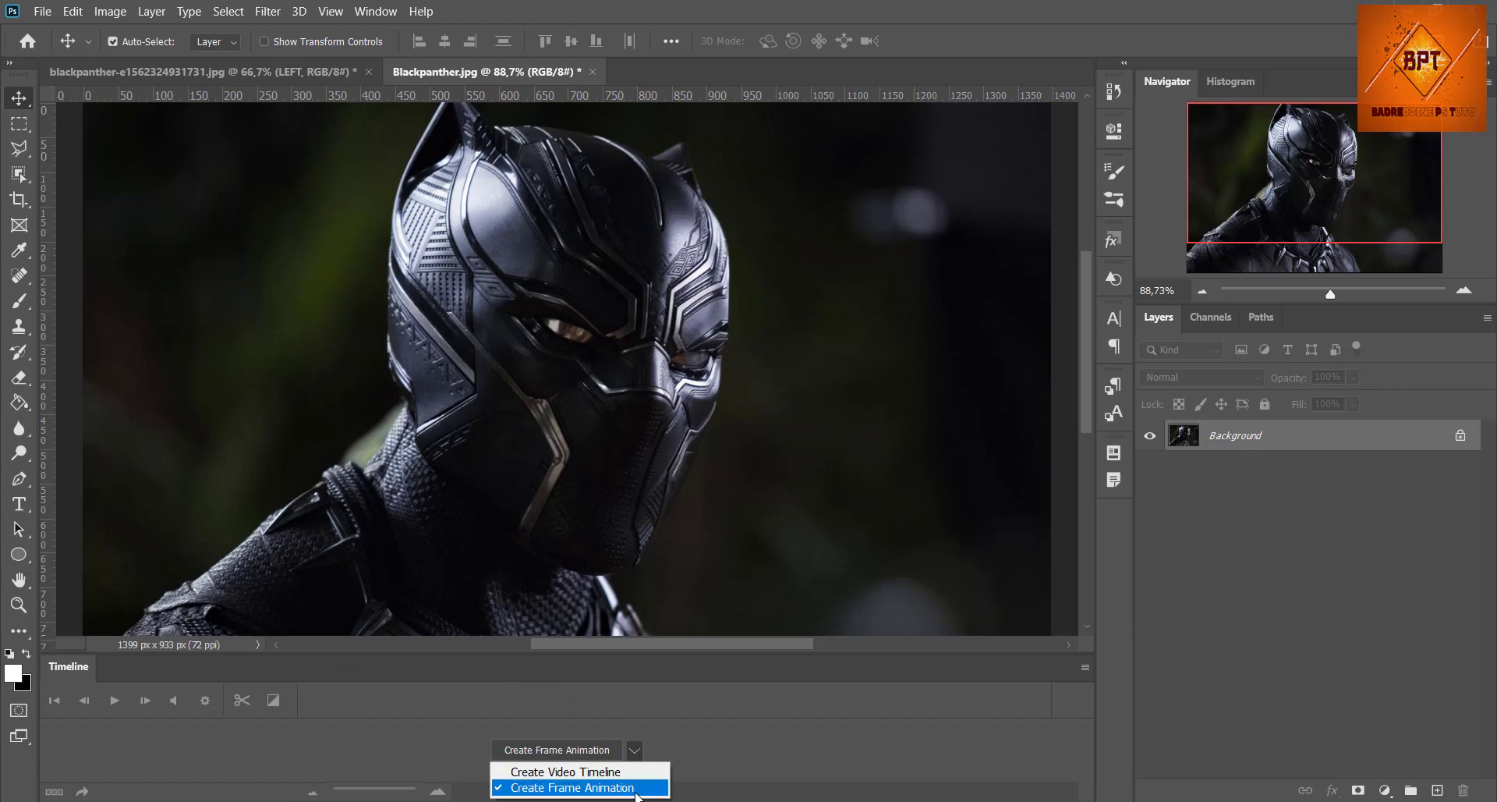
click(632, 787)
click(587, 750)
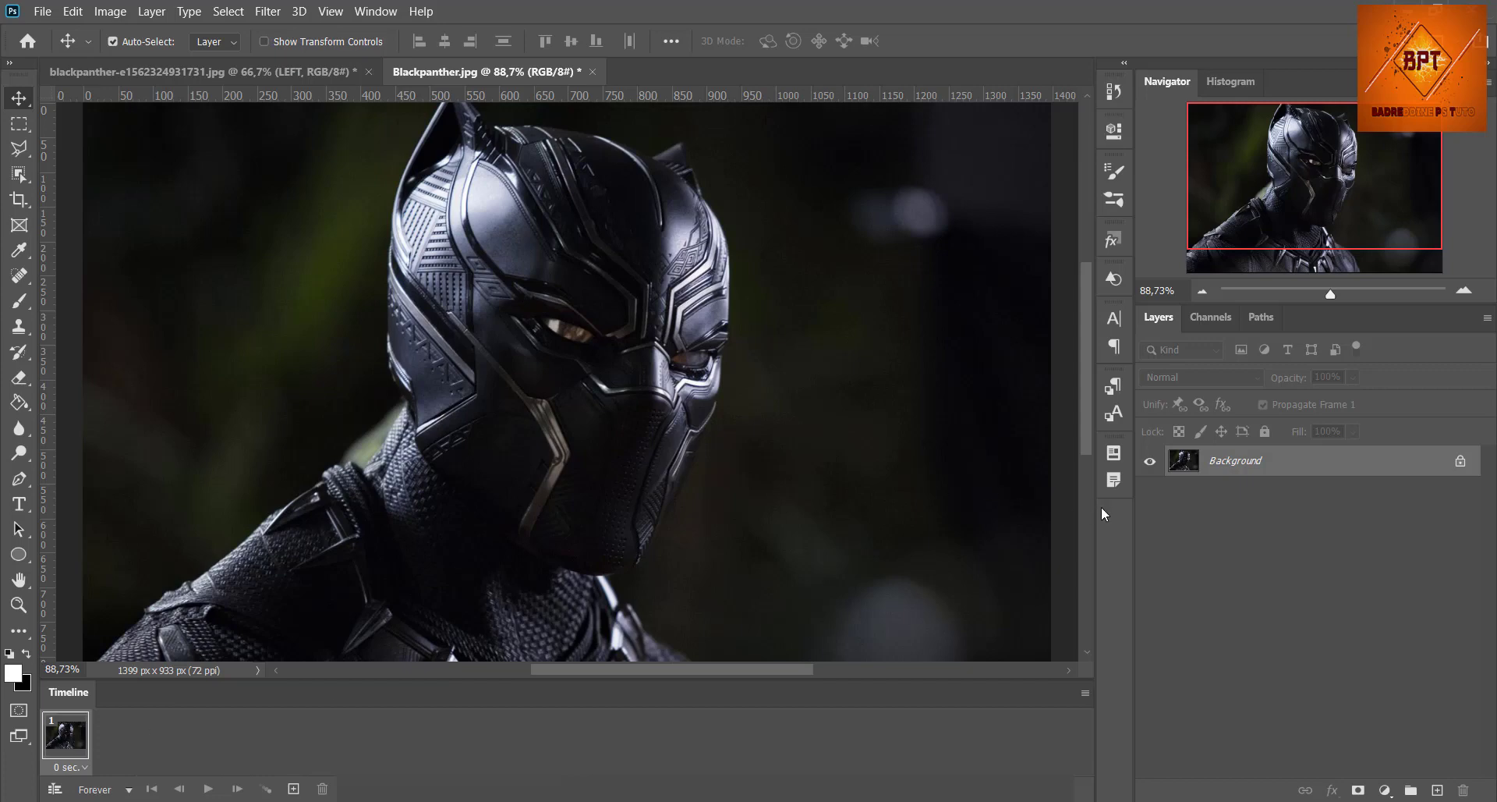
click(1460, 462)
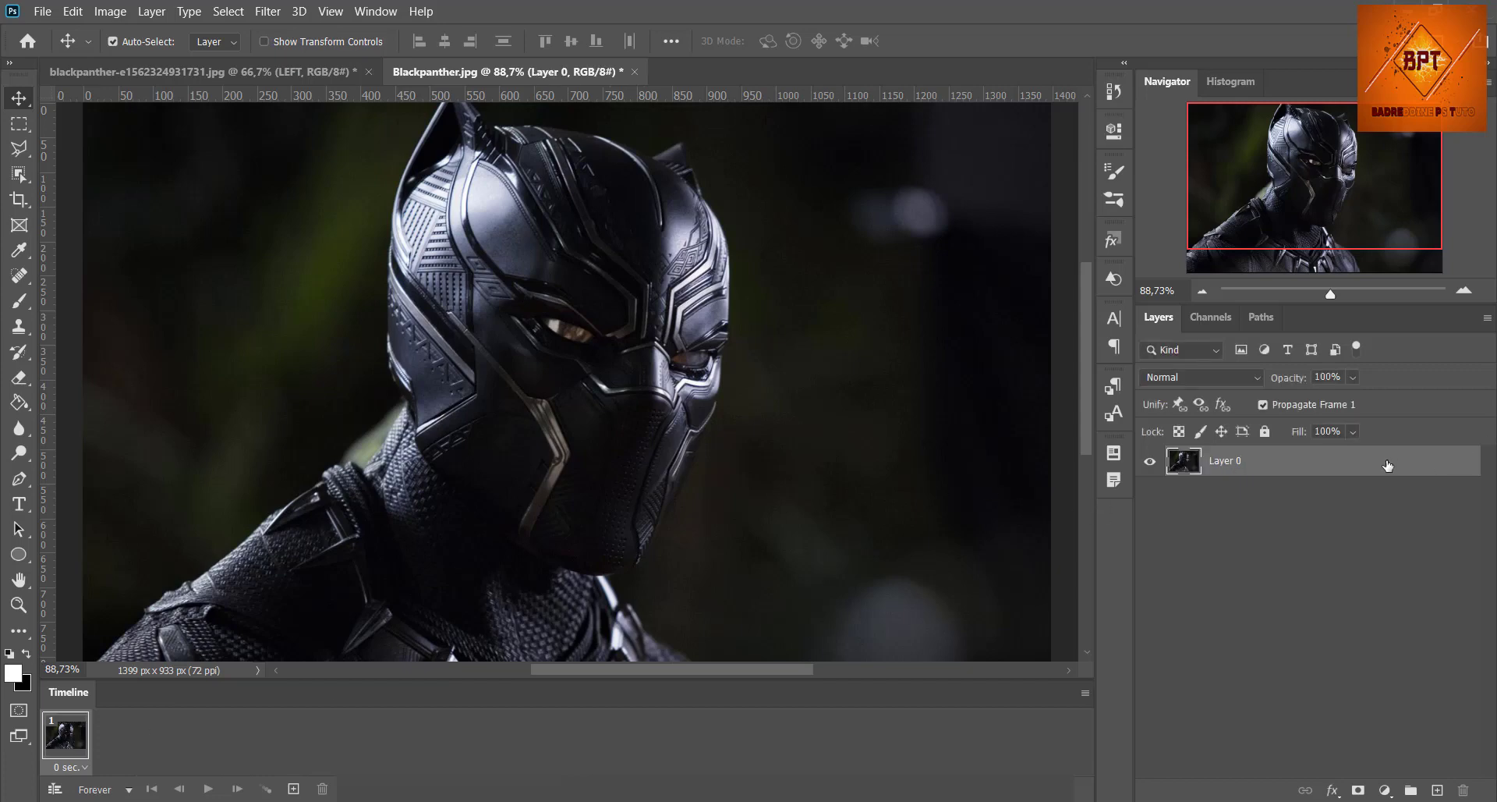
Step: Select many separate rectangles of varied sizes scattered across the figure and background, adding each to the selection with the Rectangular Marquee
click(23, 125)
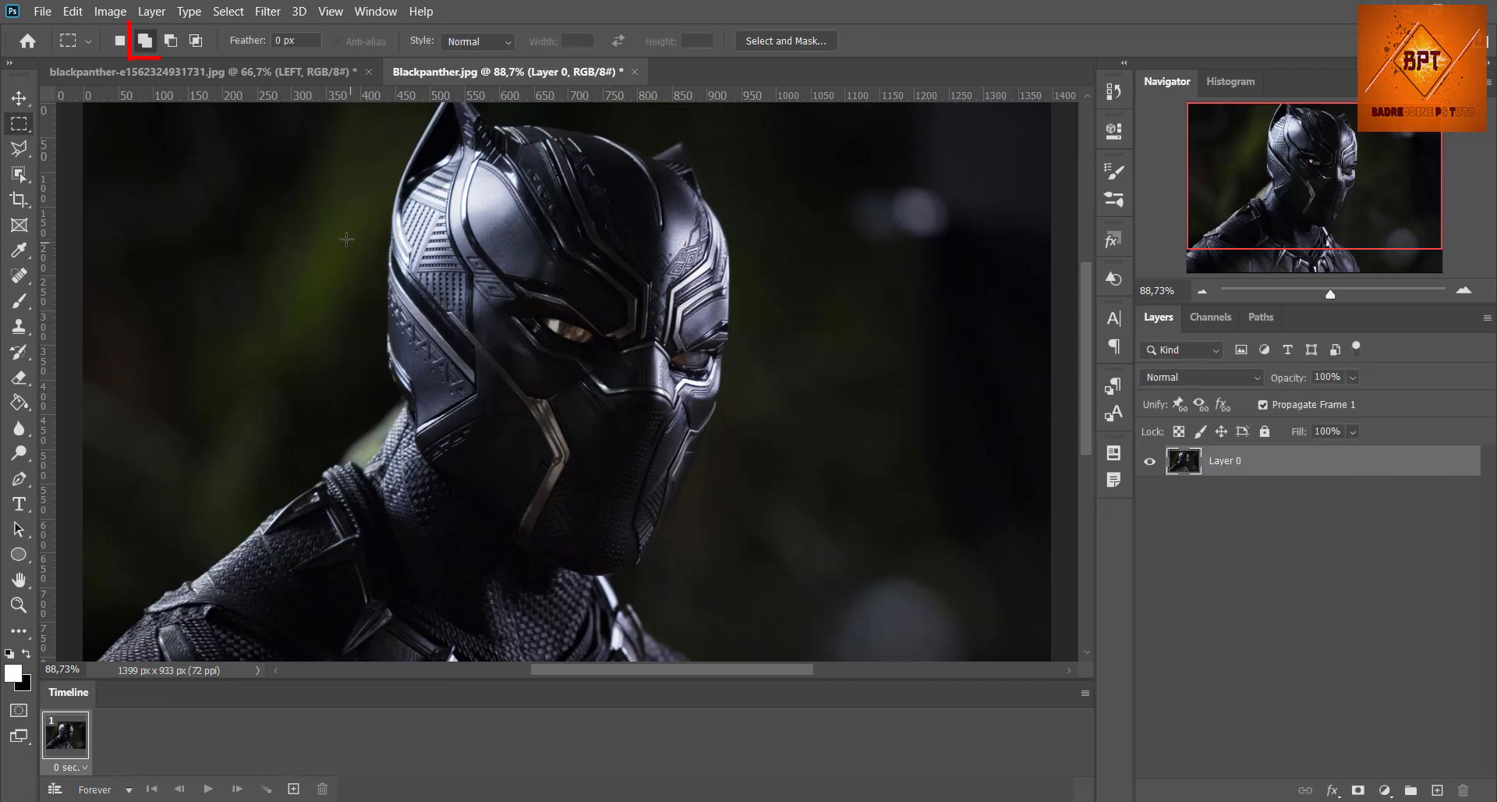
drag(346, 240, 515, 265)
mouse_move(929, 342)
mouse_down()
mouse_move(668, 356)
mouse_move(657, 379)
mouse_up()
drag(738, 273, 691, 165)
drag(621, 123, 165, 159)
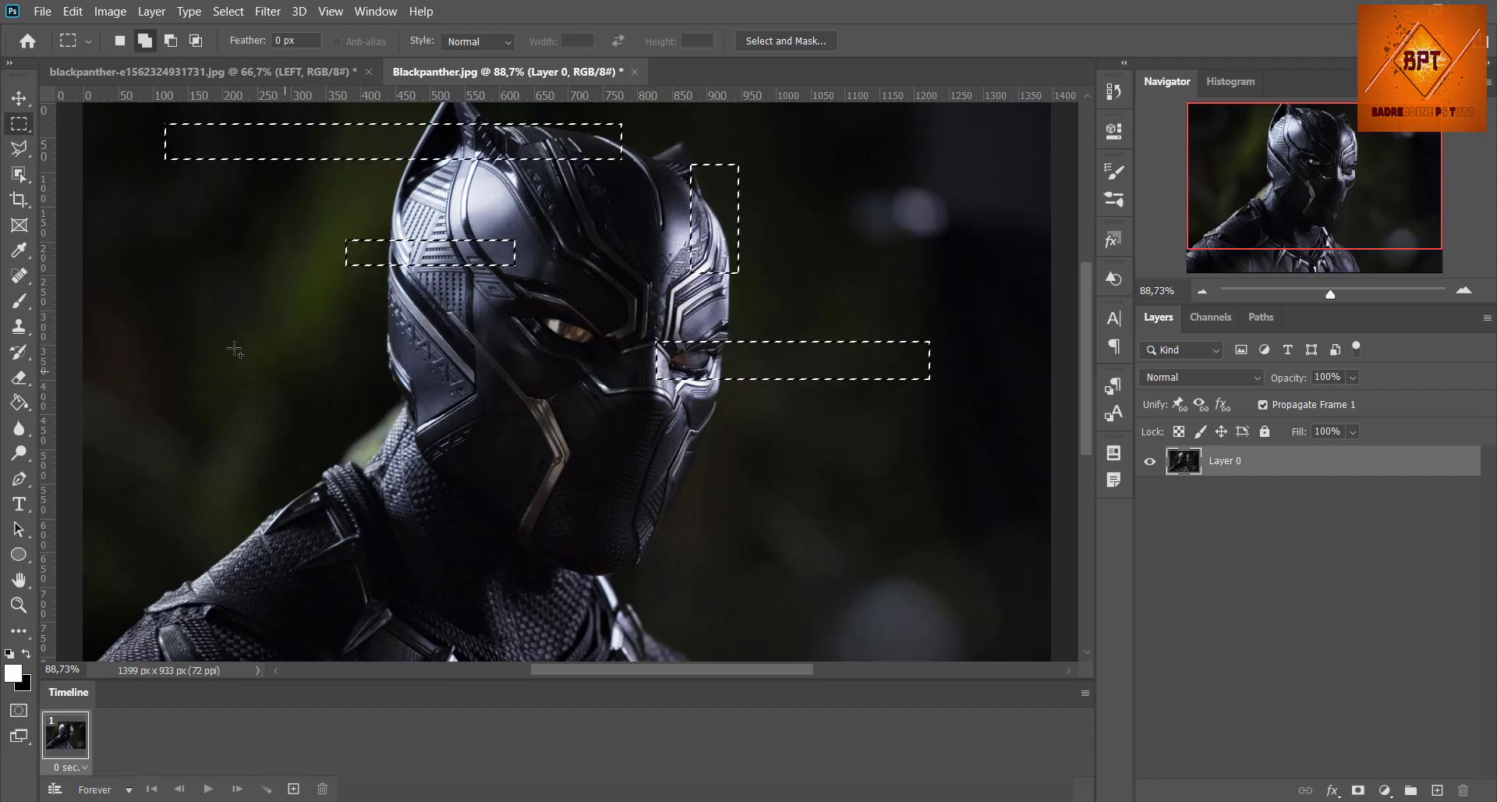
drag(173, 352, 462, 382)
drag(406, 505, 345, 430)
drag(620, 487, 658, 629)
drag(218, 471, 282, 610)
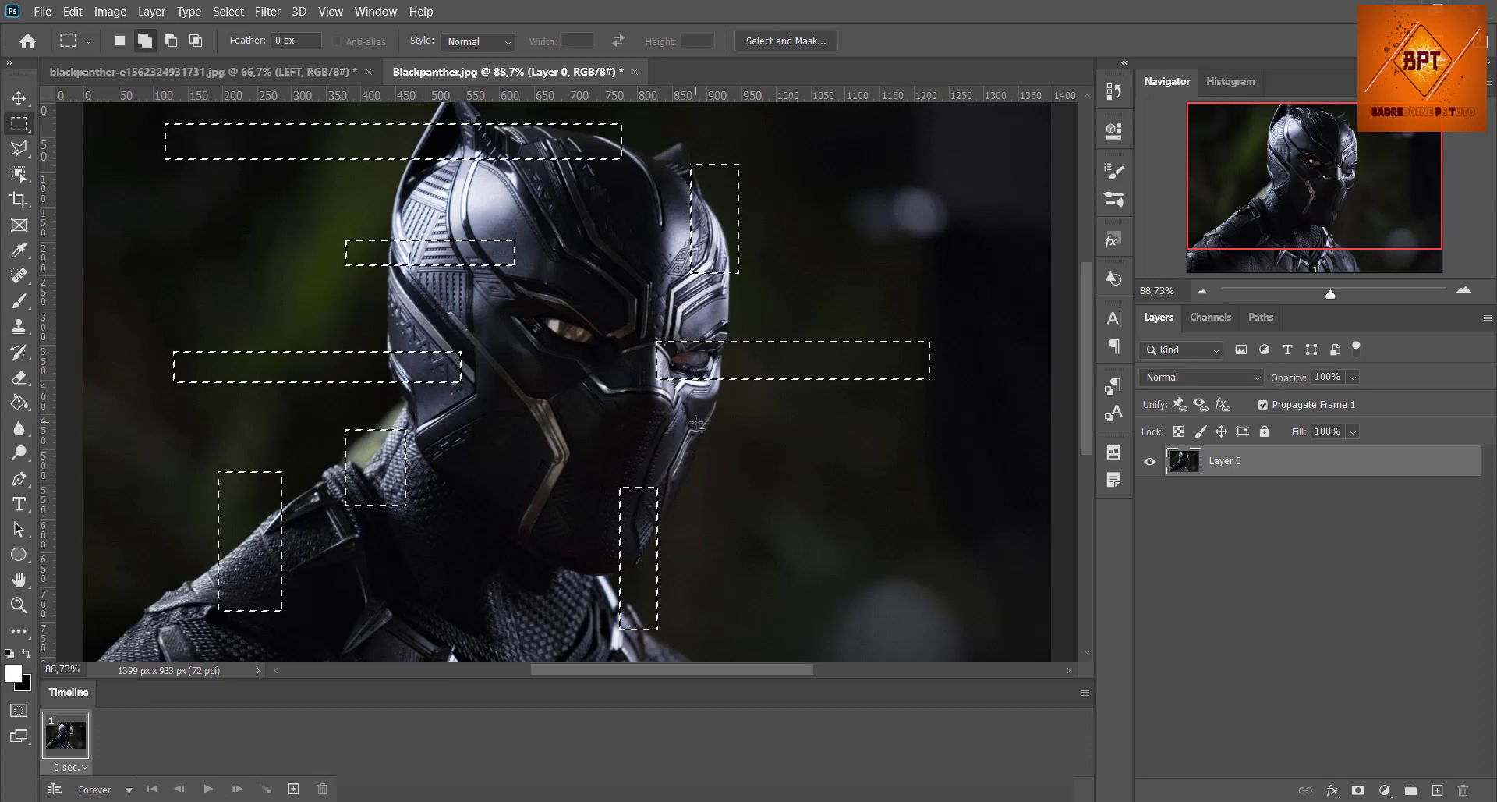
drag(641, 423, 713, 455)
drag(518, 641, 468, 542)
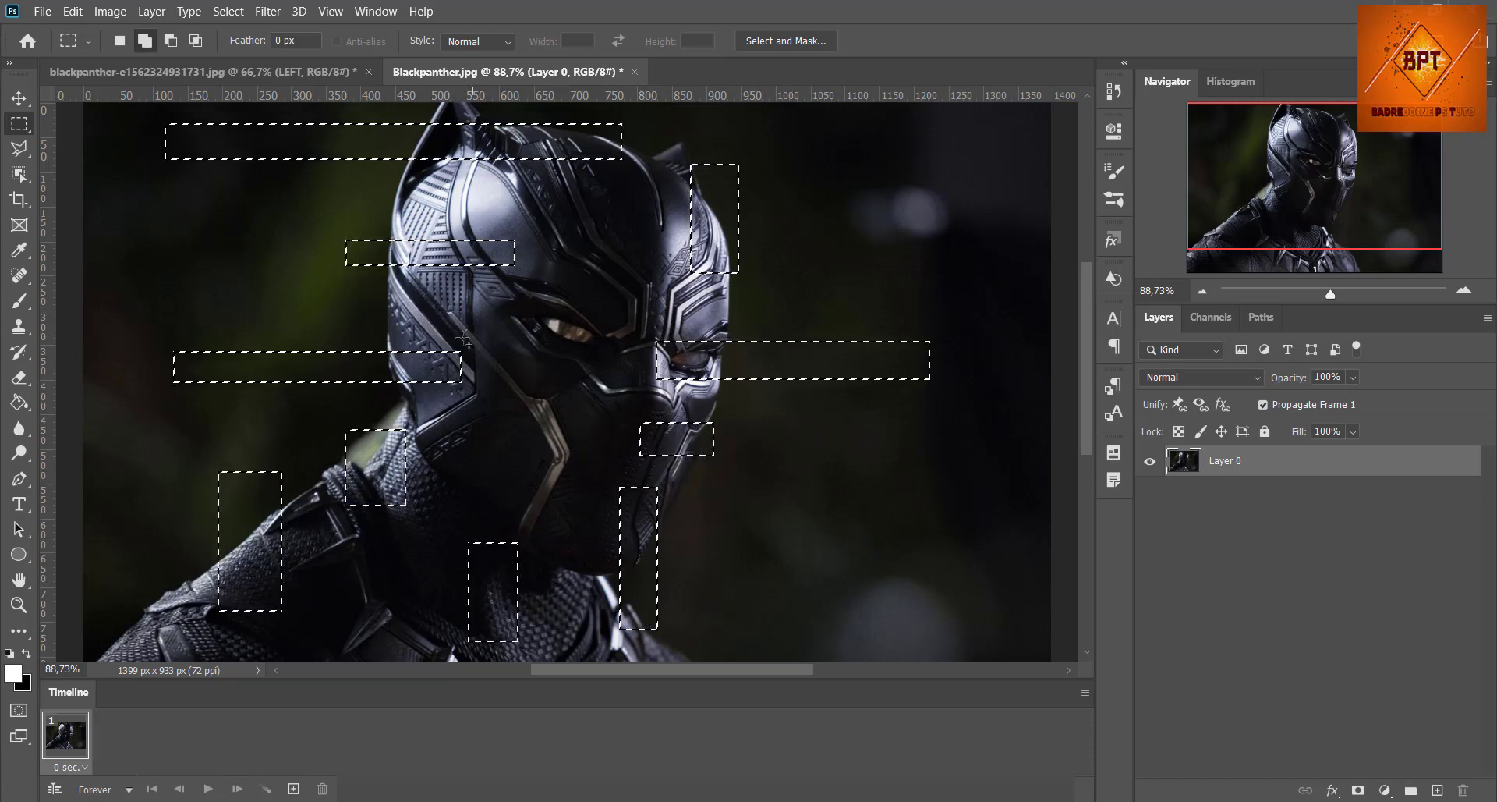
drag(615, 401, 525, 290)
drag(693, 299, 809, 313)
drag(892, 163, 937, 295)
drag(864, 521, 899, 630)
drag(189, 649, 107, 578)
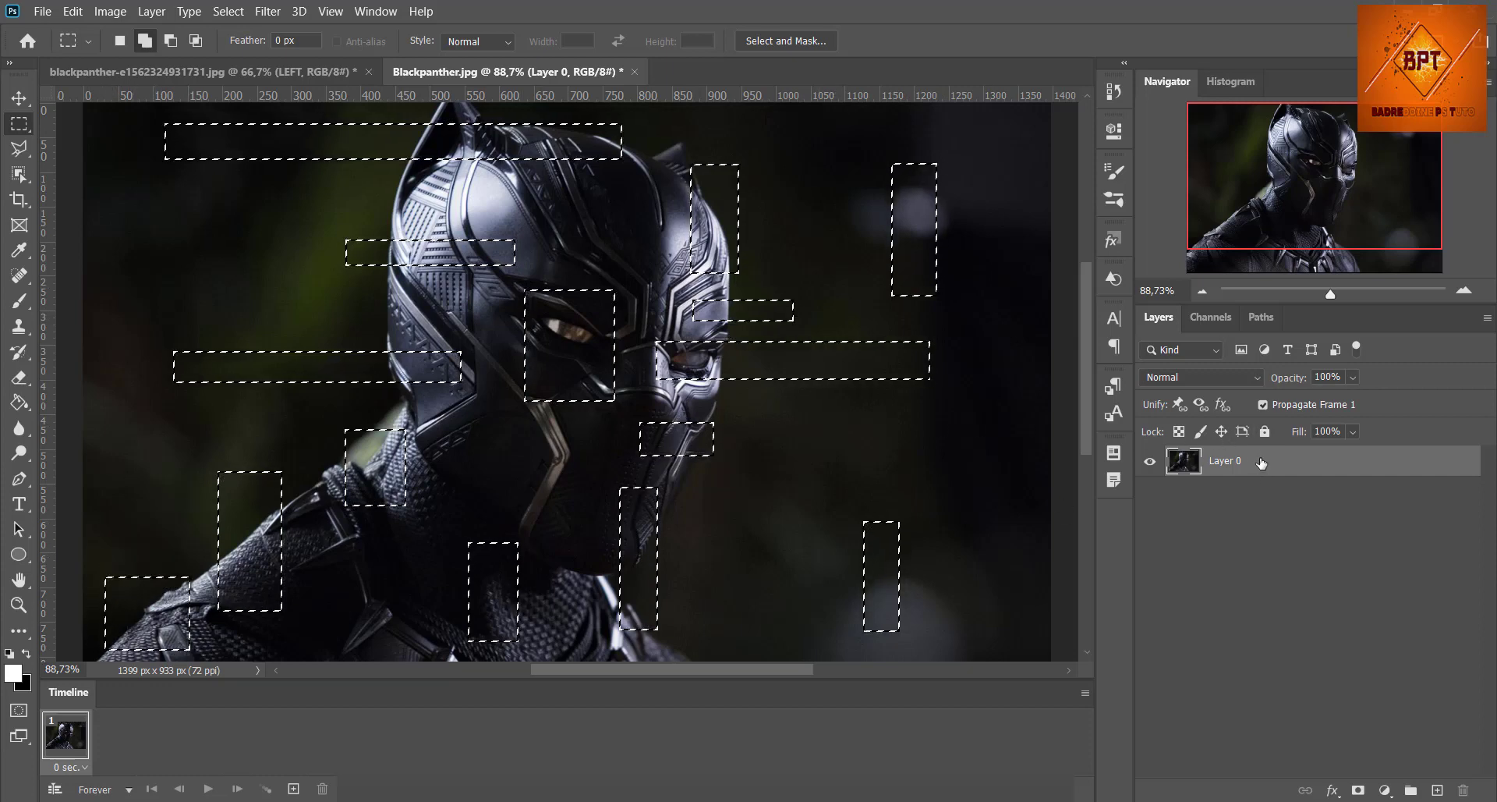
Step: Copy the selected rectangles to a new layer and hide Layer 0
key(ctrl+j)
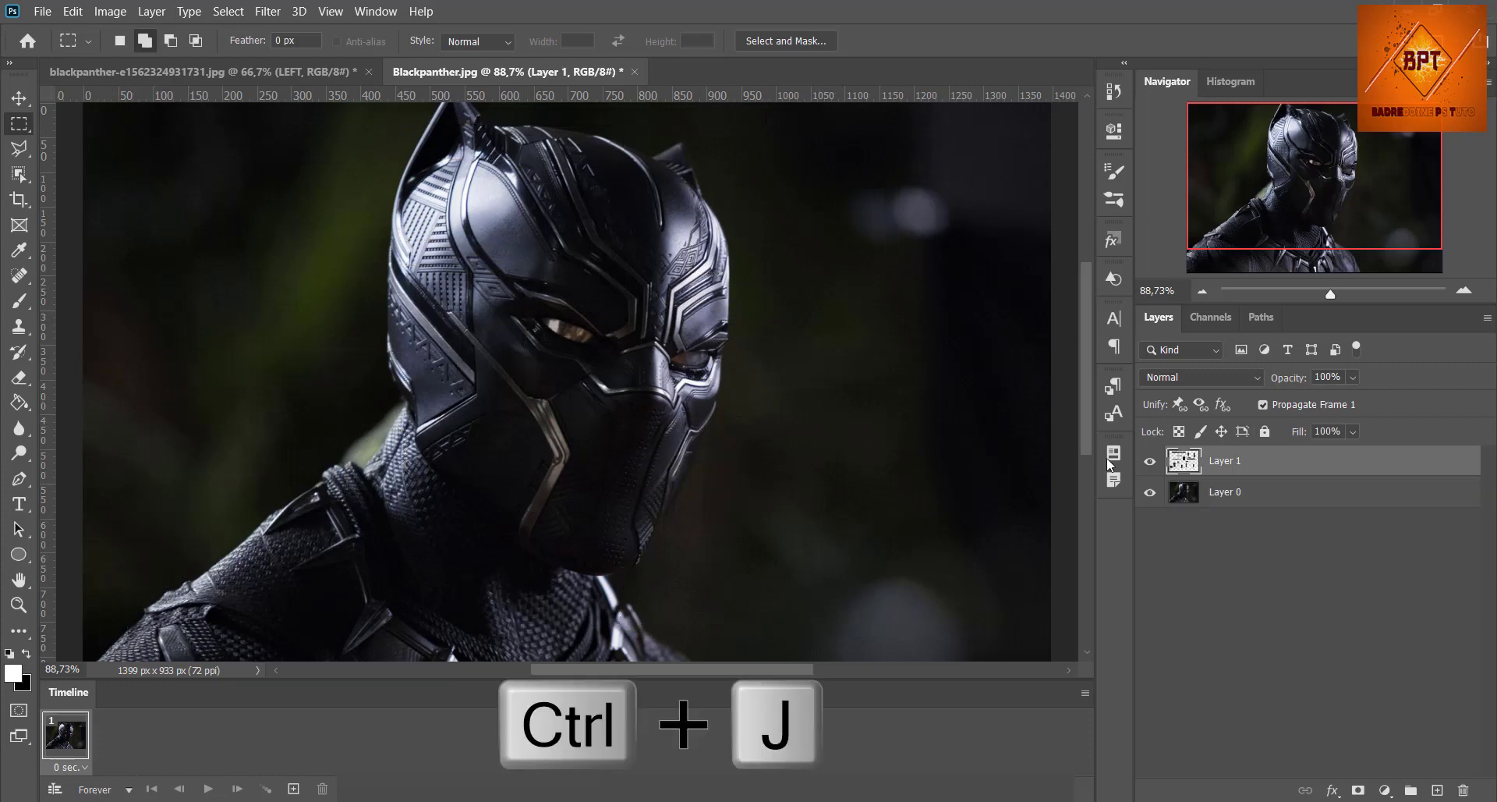
click(1154, 499)
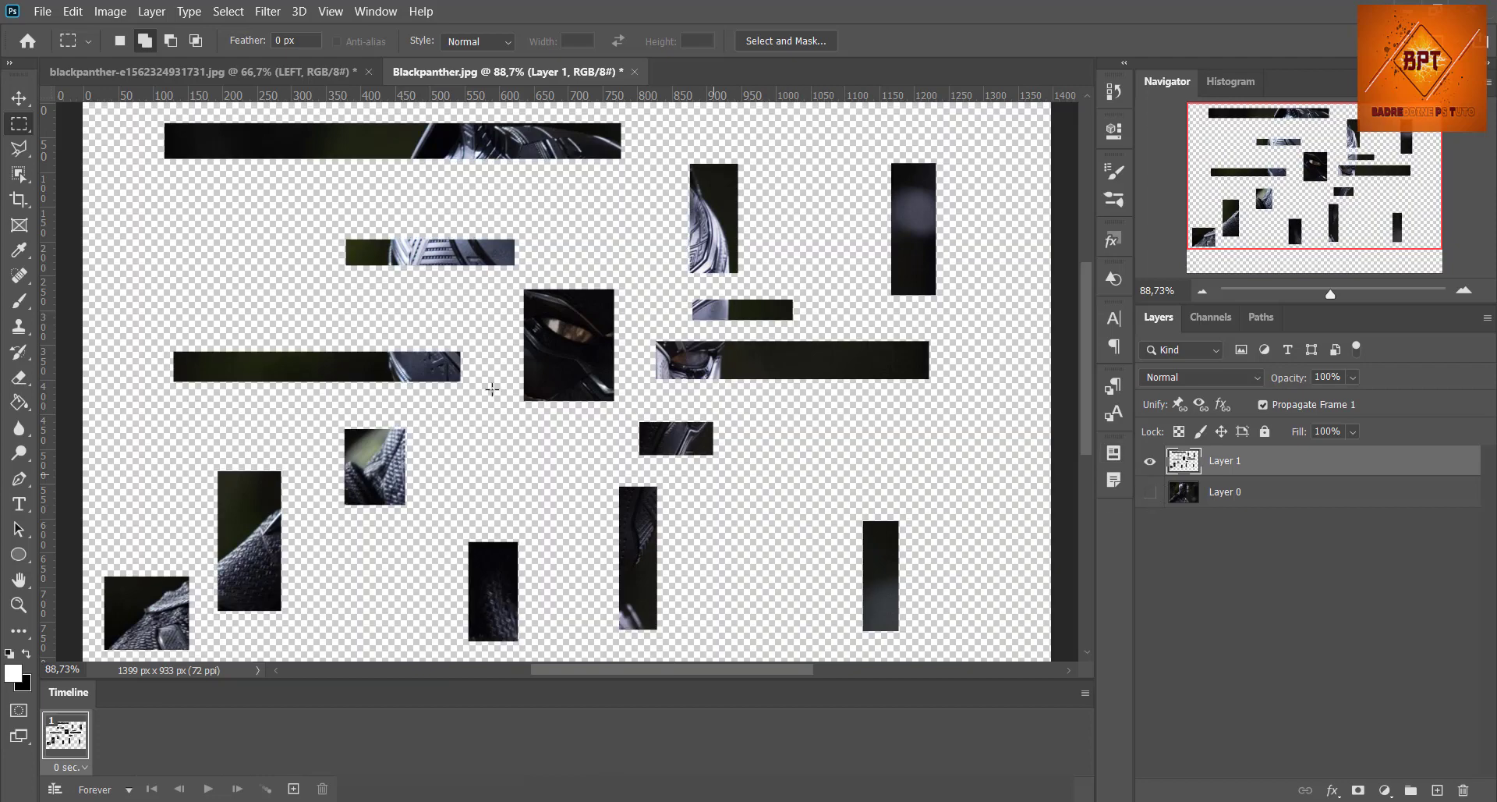
click(16, 100)
Step: Apply a Square-type Wave distortion to Layer 1 with maximum amplitude 144 and vertical scale 78%
scroll(391, 310, up, 1)
scroll(391, 310, down, 2)
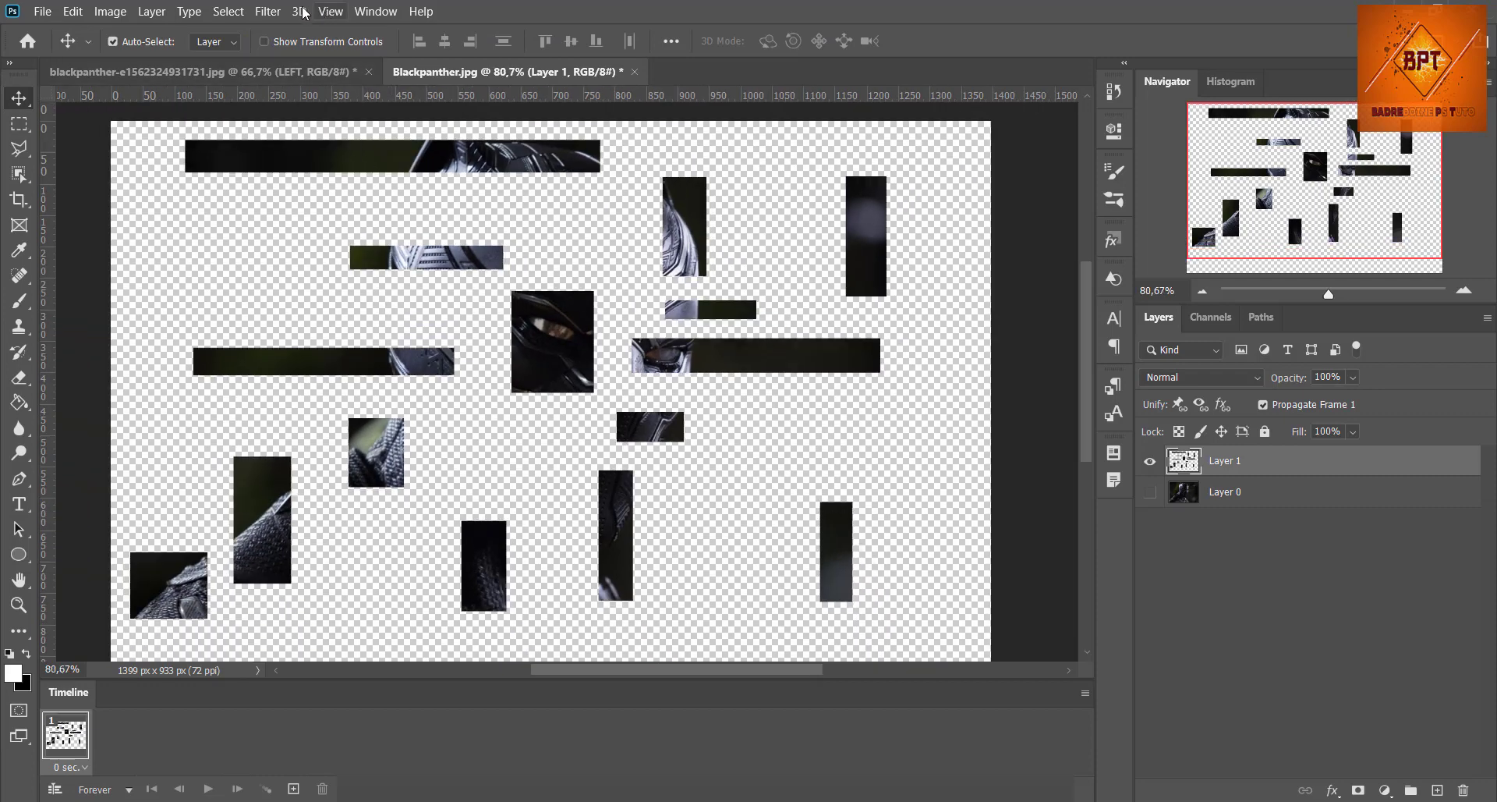
click(267, 11)
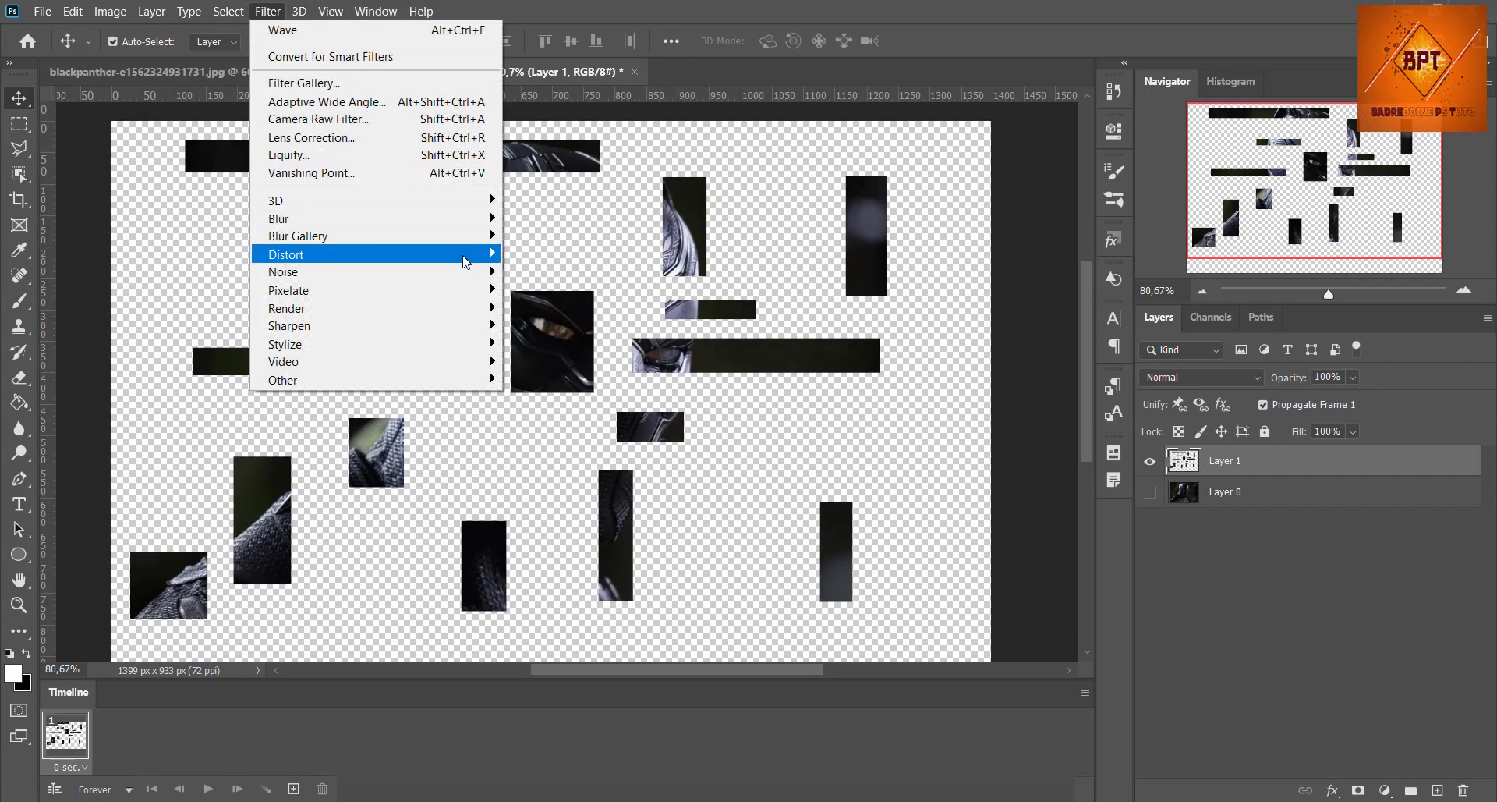
mouse_move(460, 254)
click(572, 380)
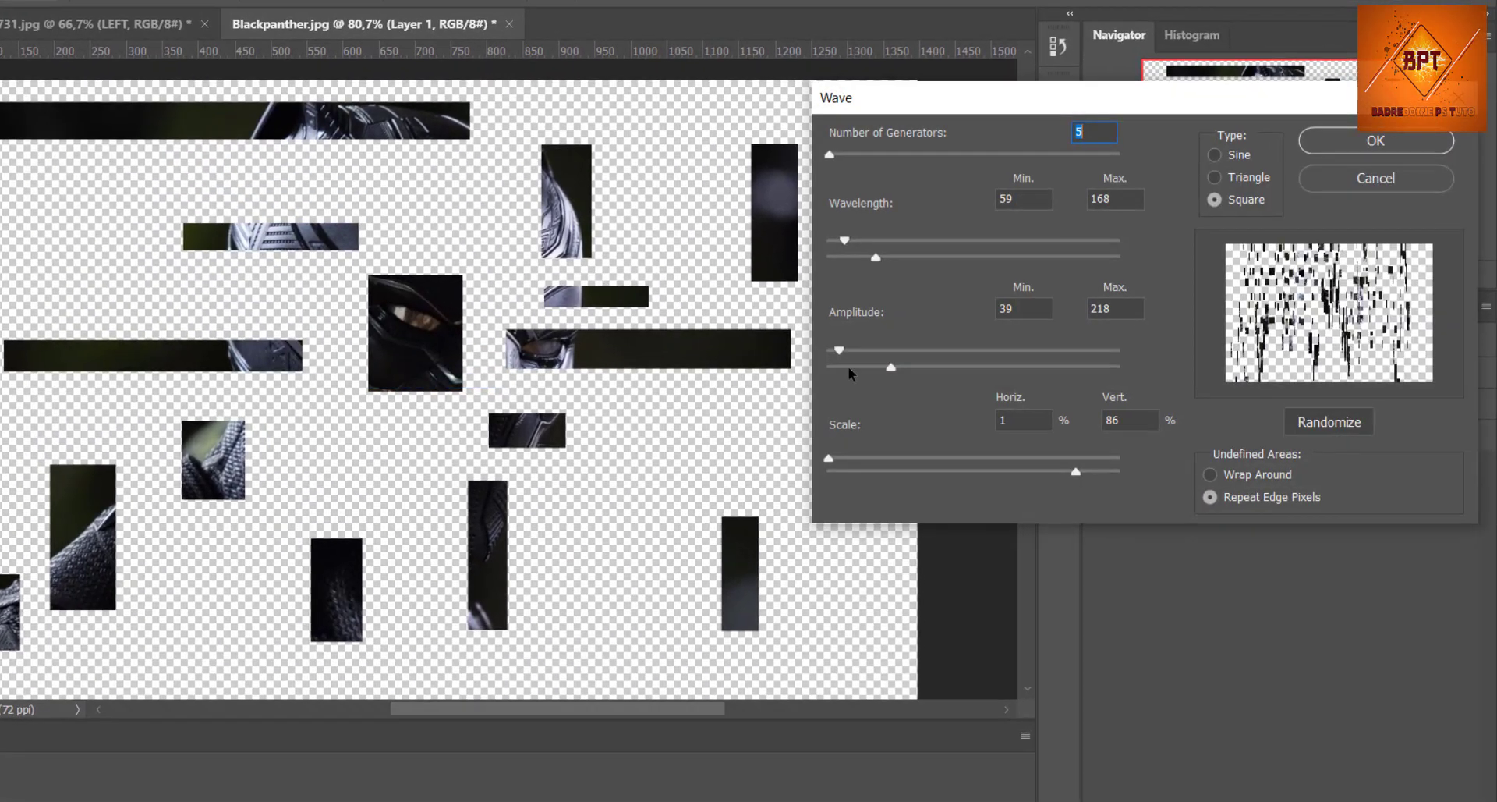
mouse_move(1075, 466)
mouse_down()
mouse_move(844, 469)
mouse_move(1070, 477)
mouse_move(1026, 473)
mouse_move(1048, 474)
mouse_up()
drag(891, 368, 870, 368)
click(1248, 177)
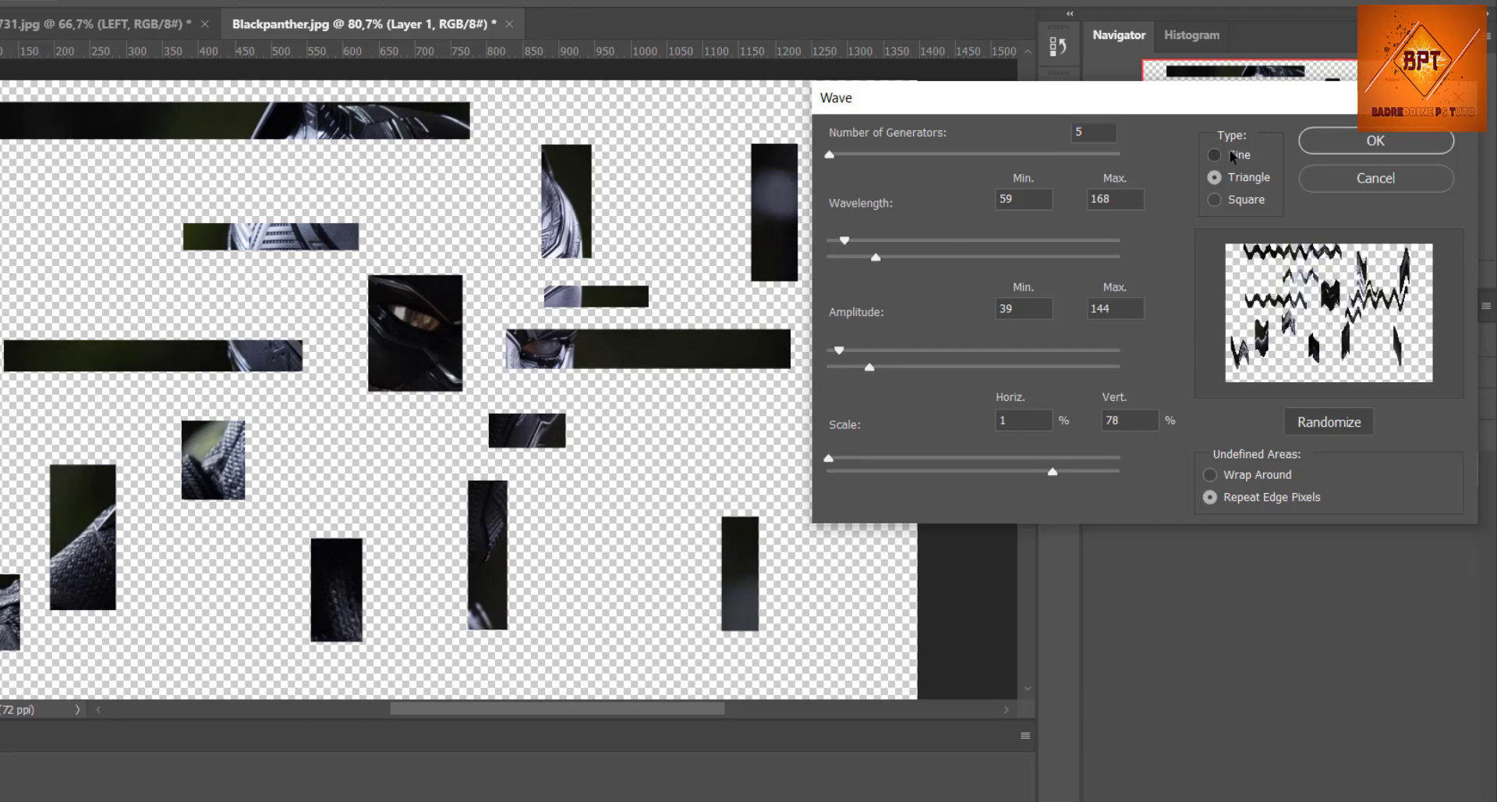
click(1239, 155)
click(1243, 201)
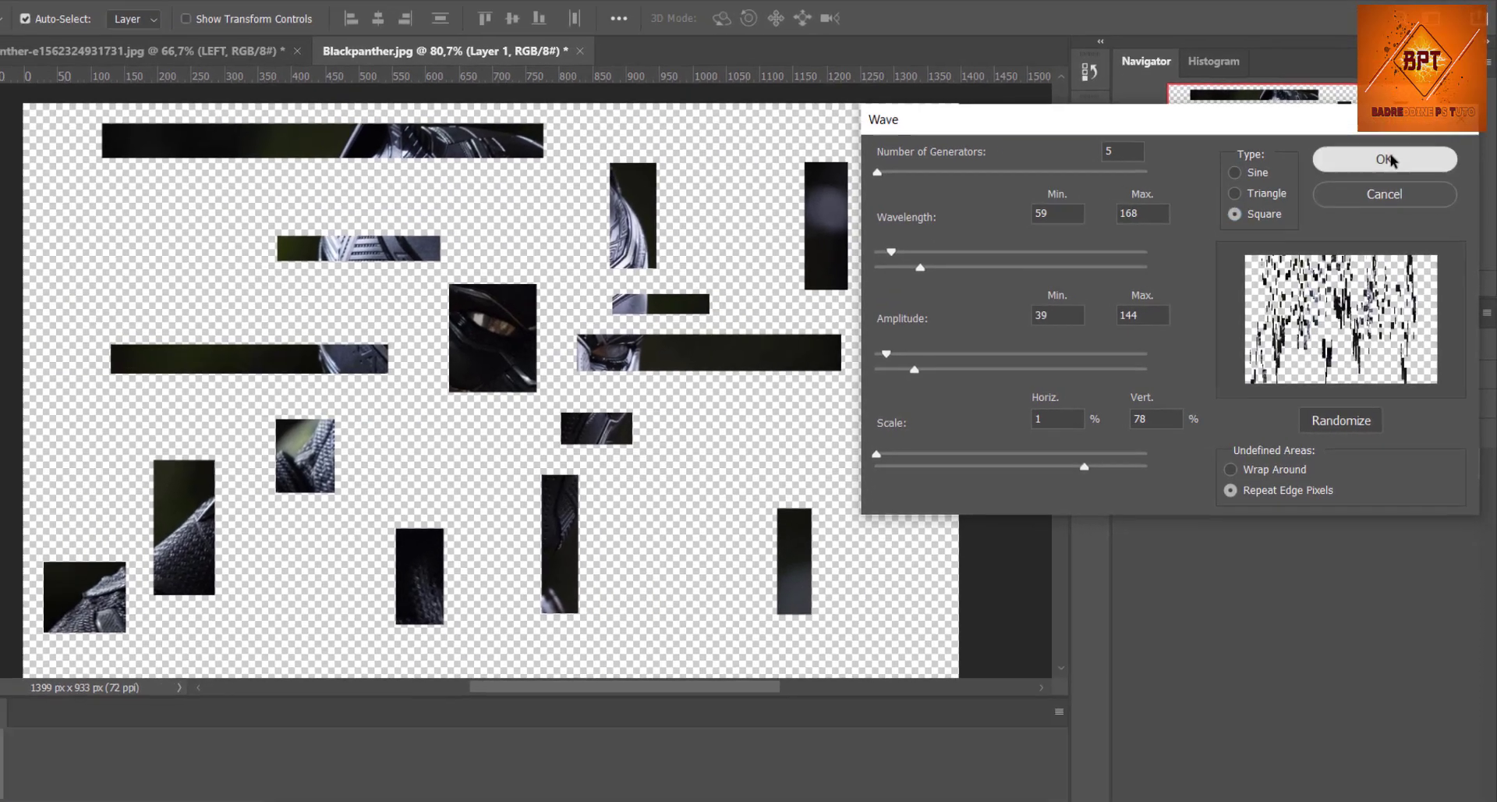
click(1376, 140)
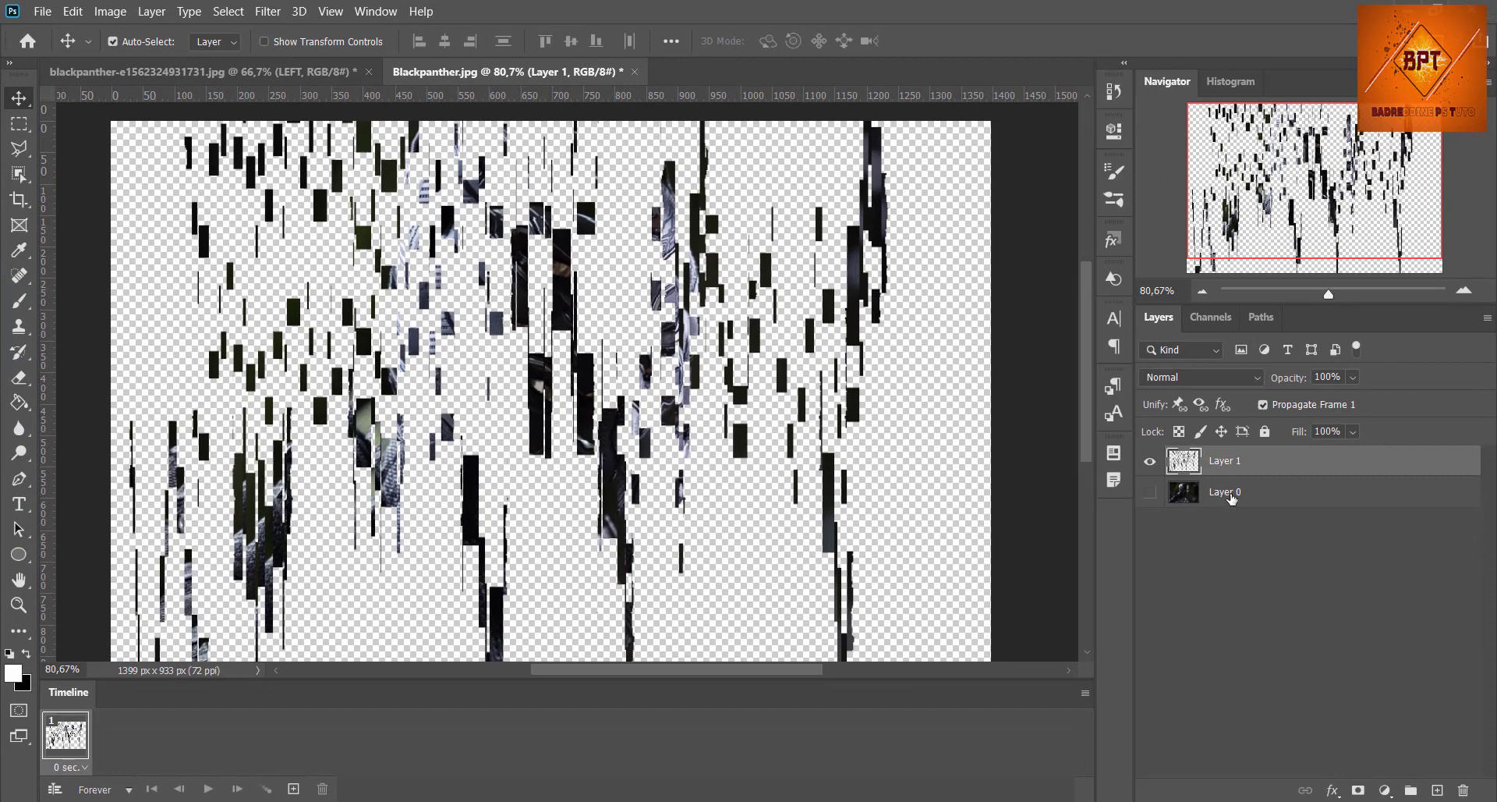
Step: Show Layer 0 again and compare the image with and without Layer 1
click(1150, 492)
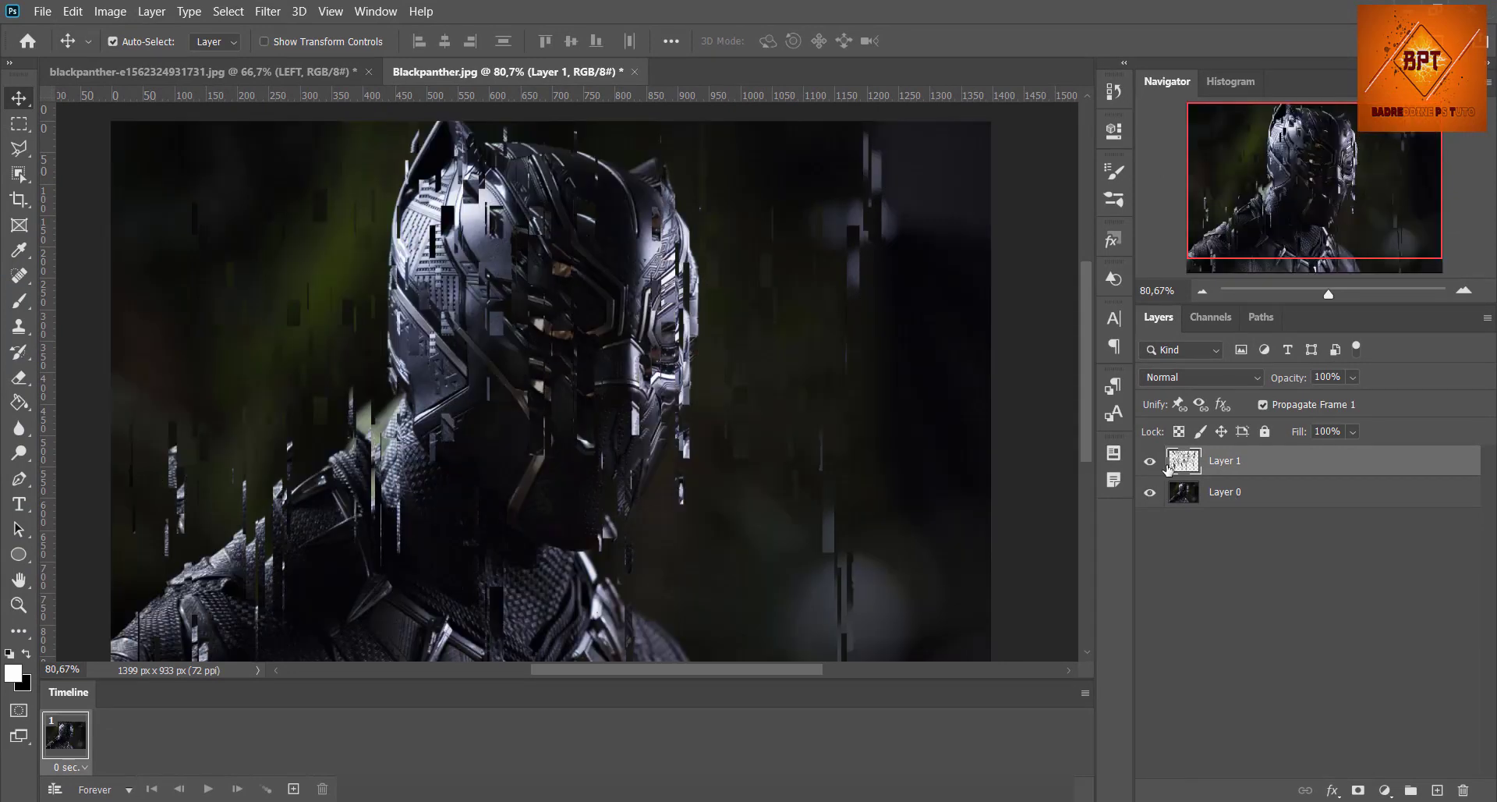
click(1151, 468)
click(1150, 460)
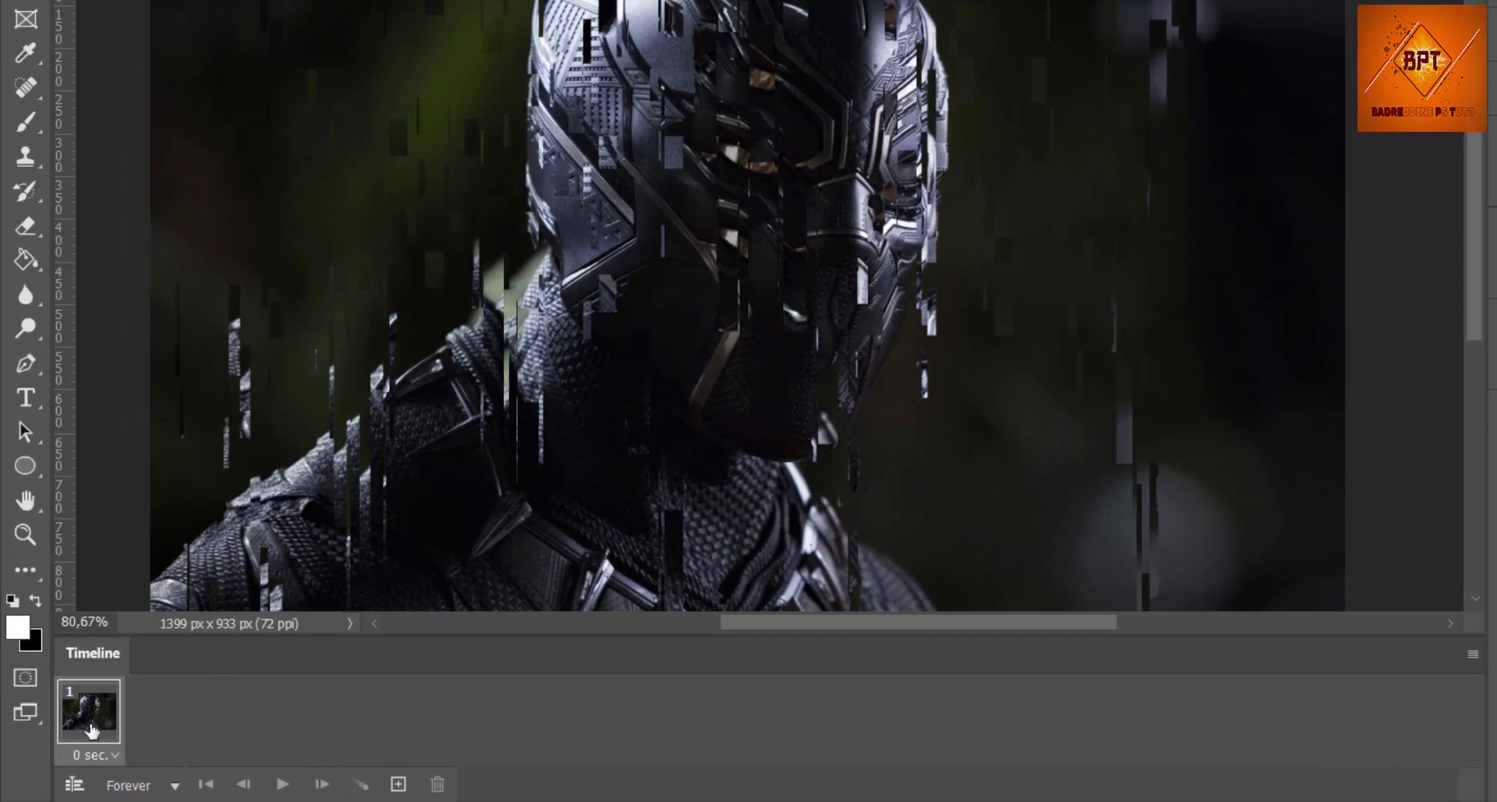
Step: Add a second animation frame, hide Layer 1 in frame 1, show it in frame 2, and compare both frames
click(399, 783)
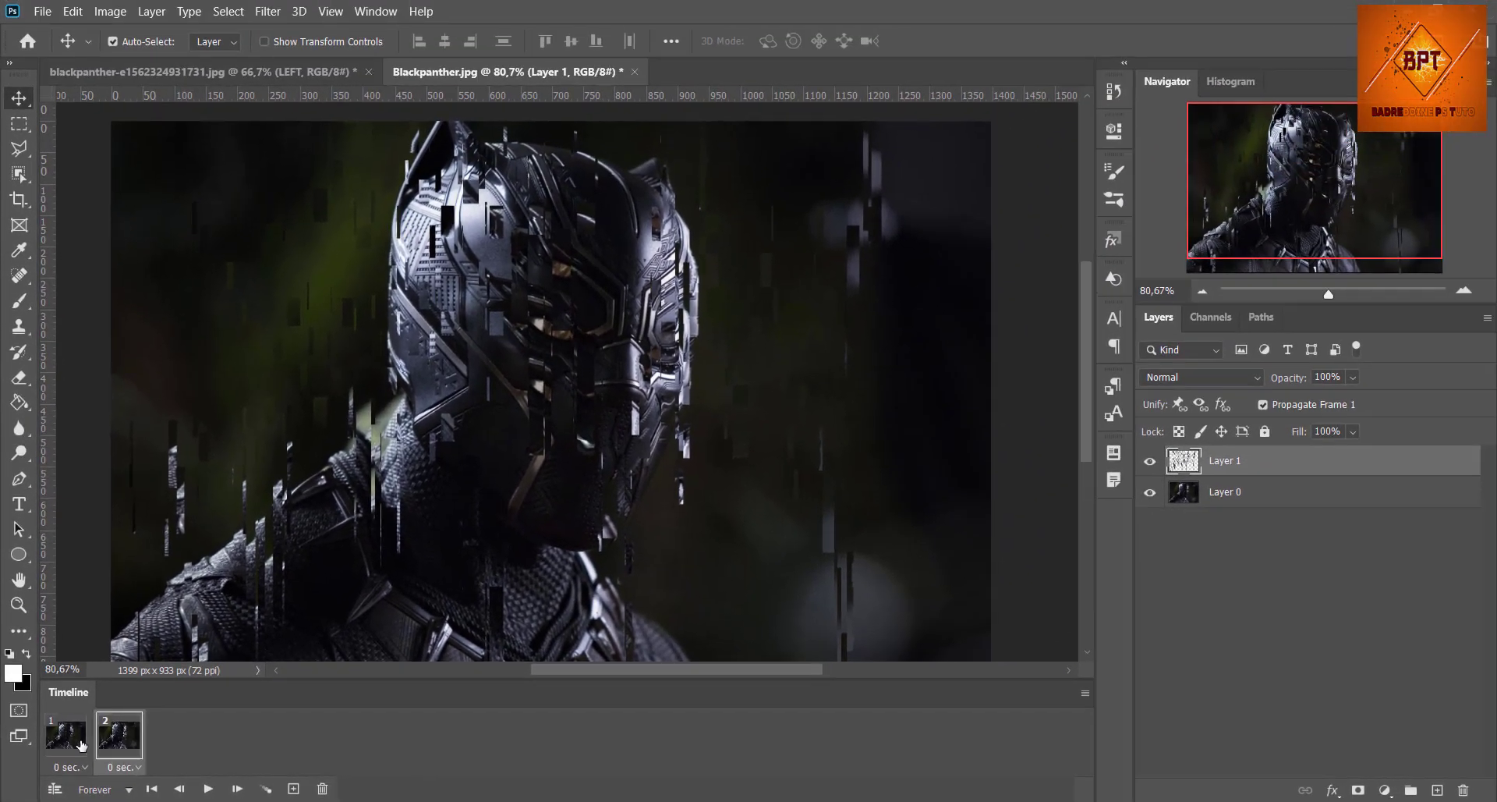
click(66, 734)
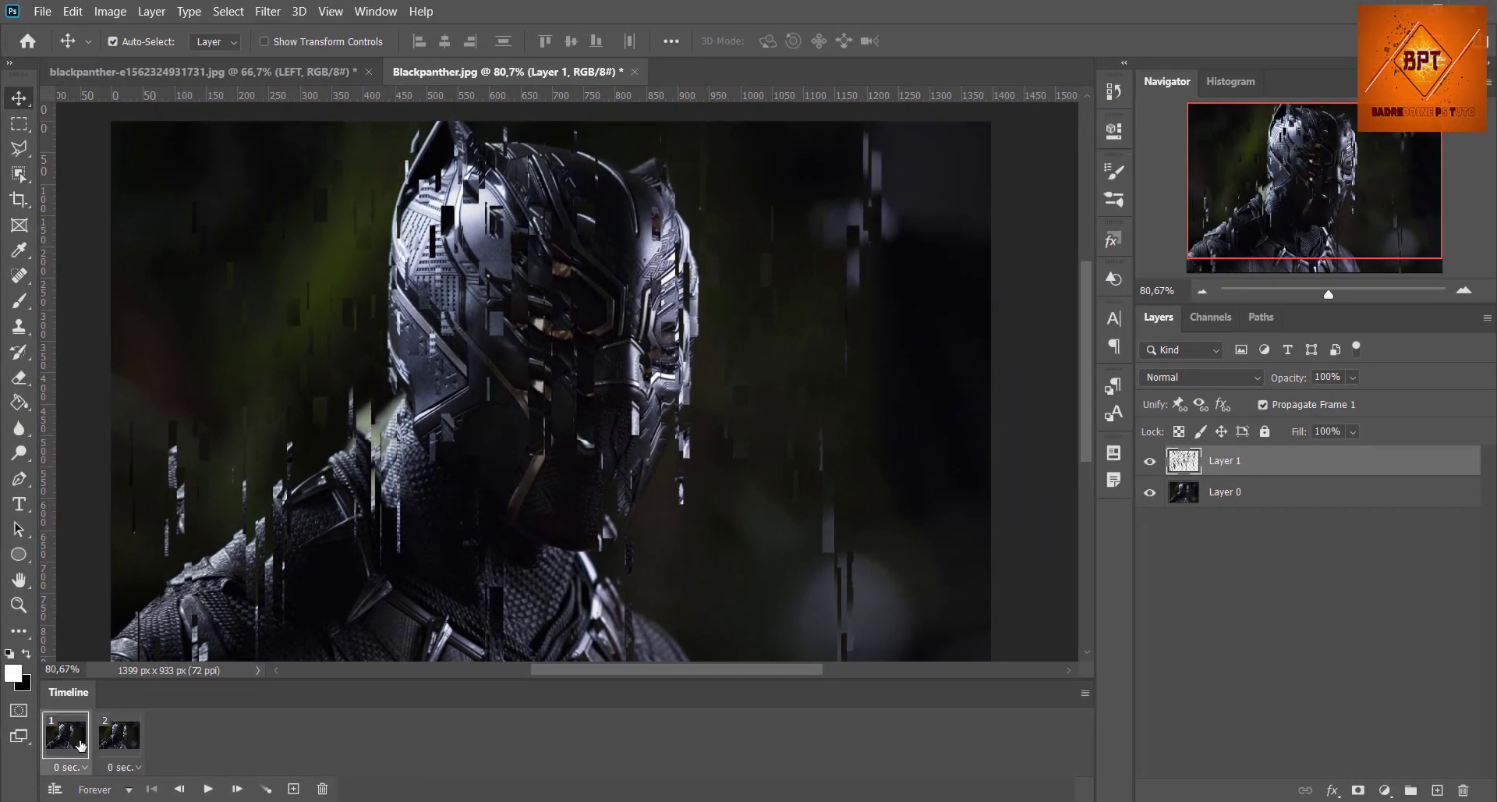
click(1151, 460)
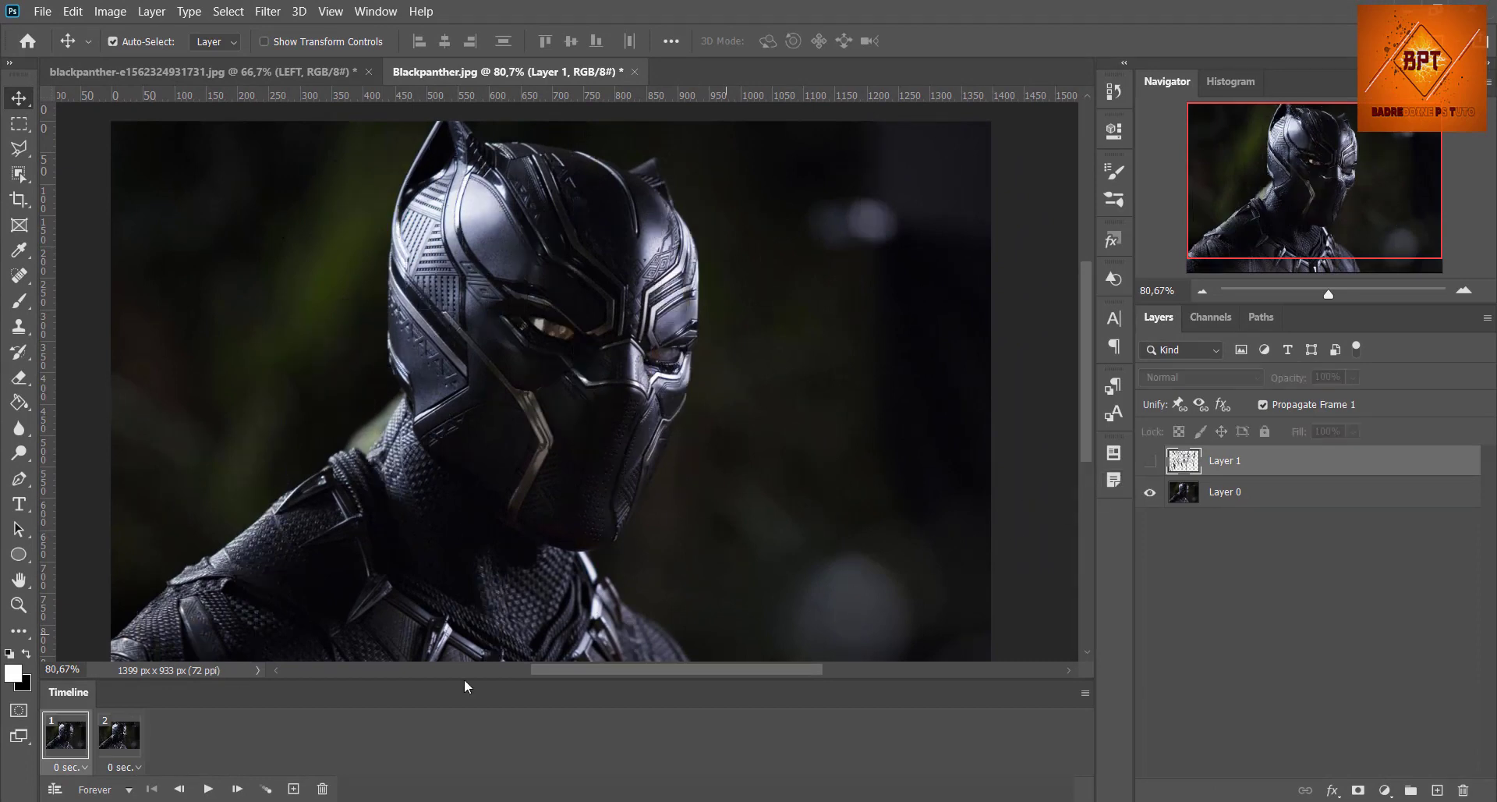
click(118, 746)
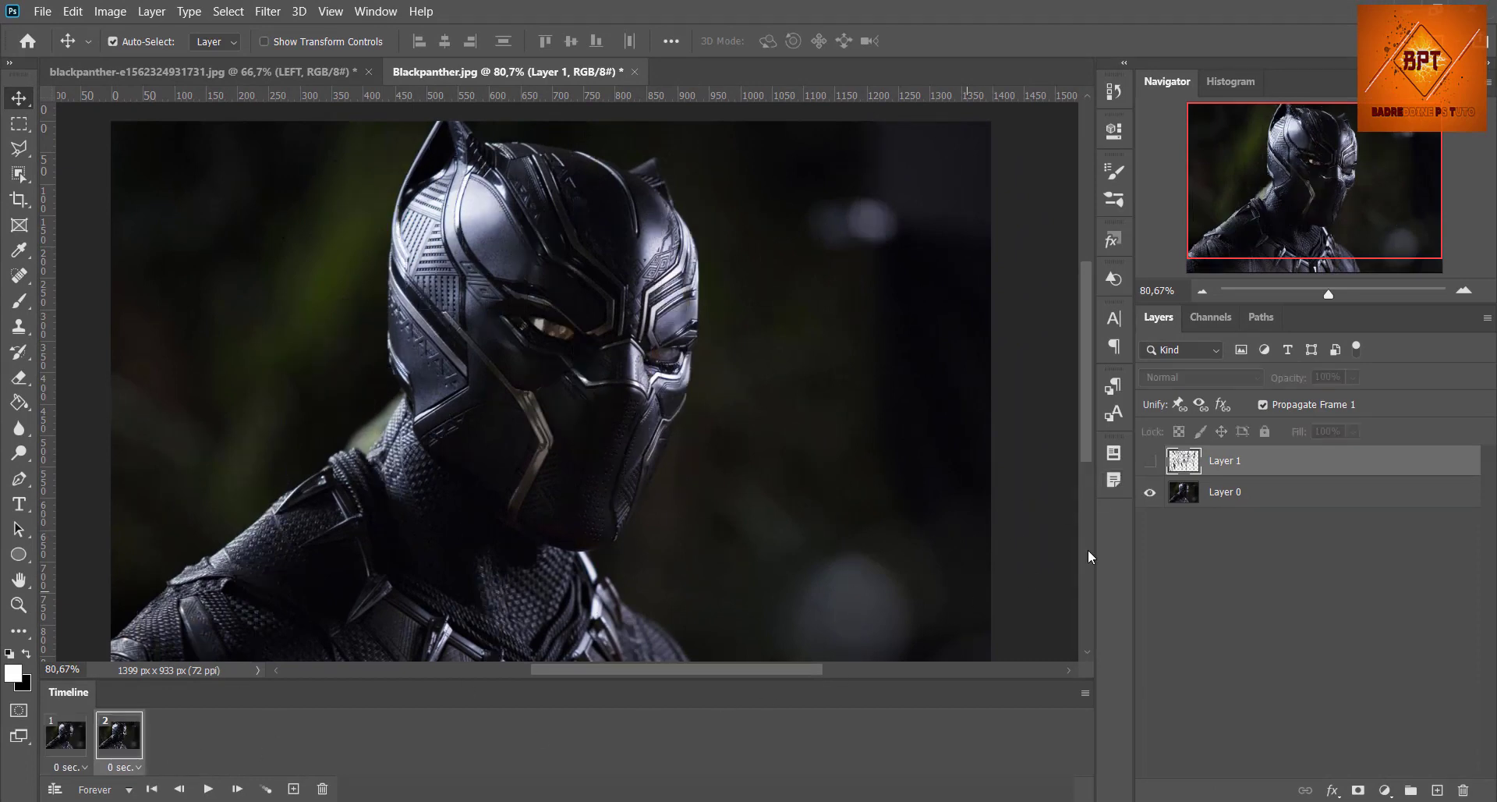
click(1150, 460)
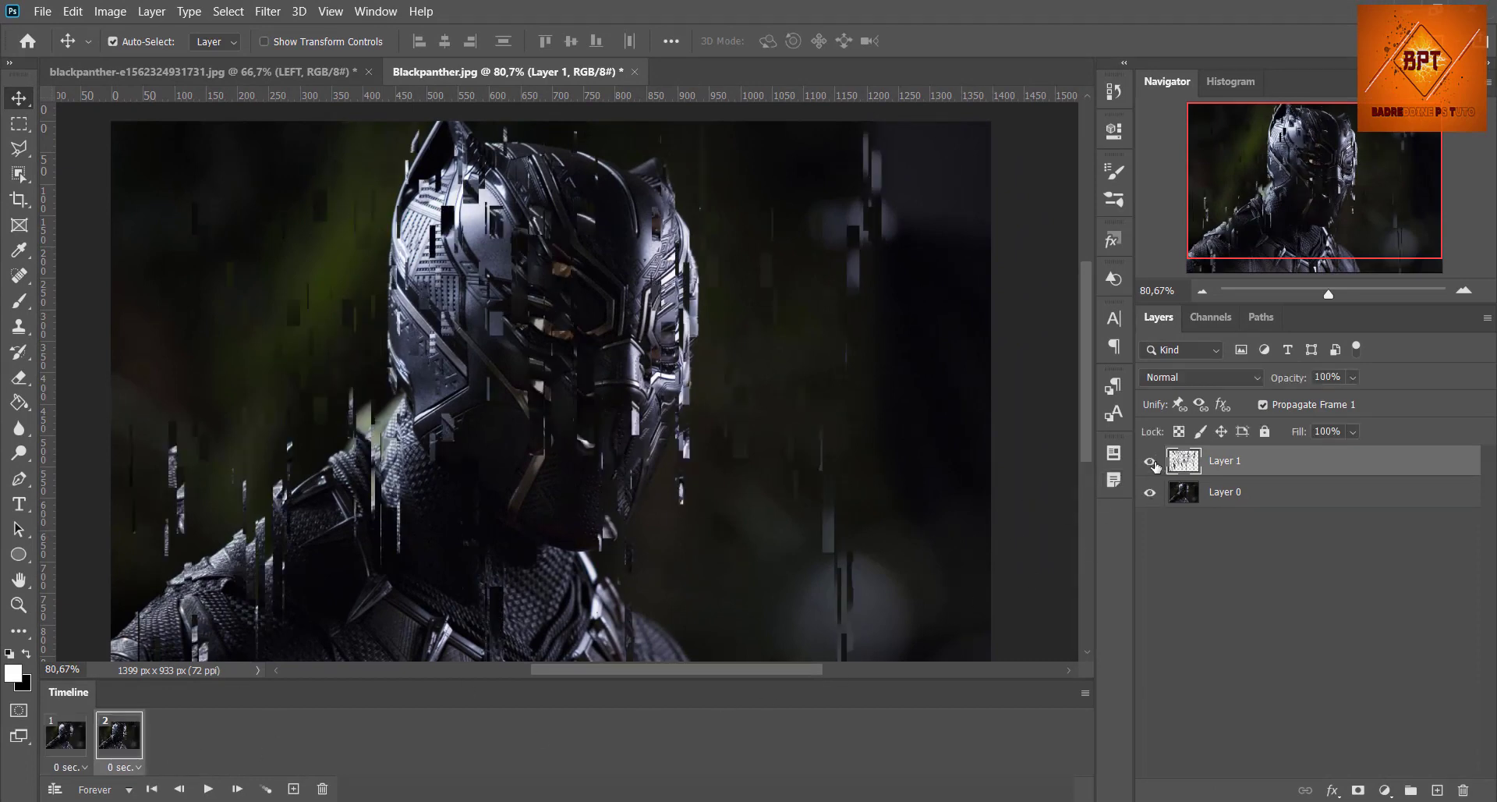
click(72, 742)
click(118, 745)
click(70, 745)
click(118, 746)
Step: Add a third animation frame with Layer 1 hidden and duplicate Layer 0
click(294, 789)
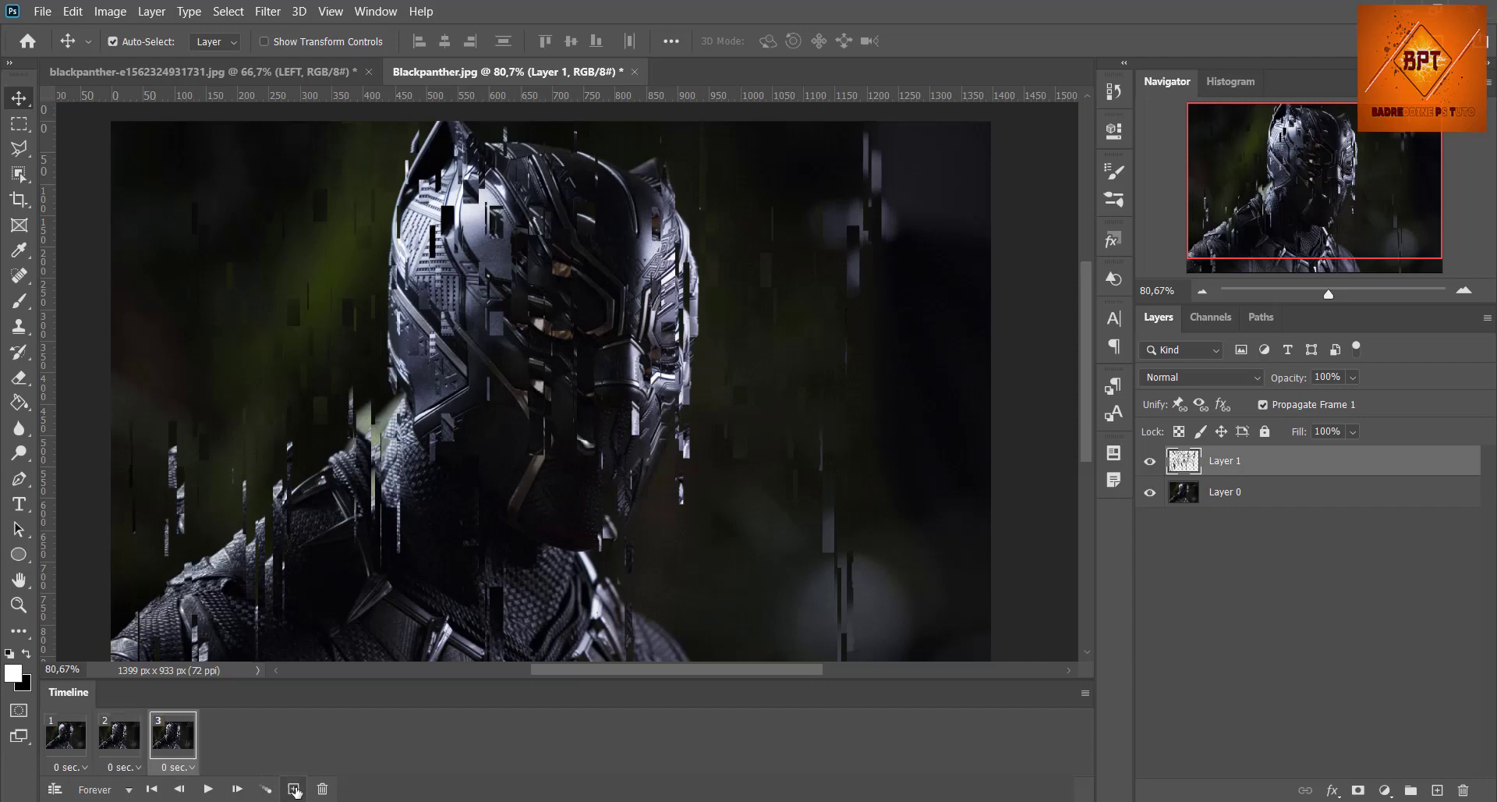
click(1150, 462)
click(1260, 500)
key(ctrl+j)
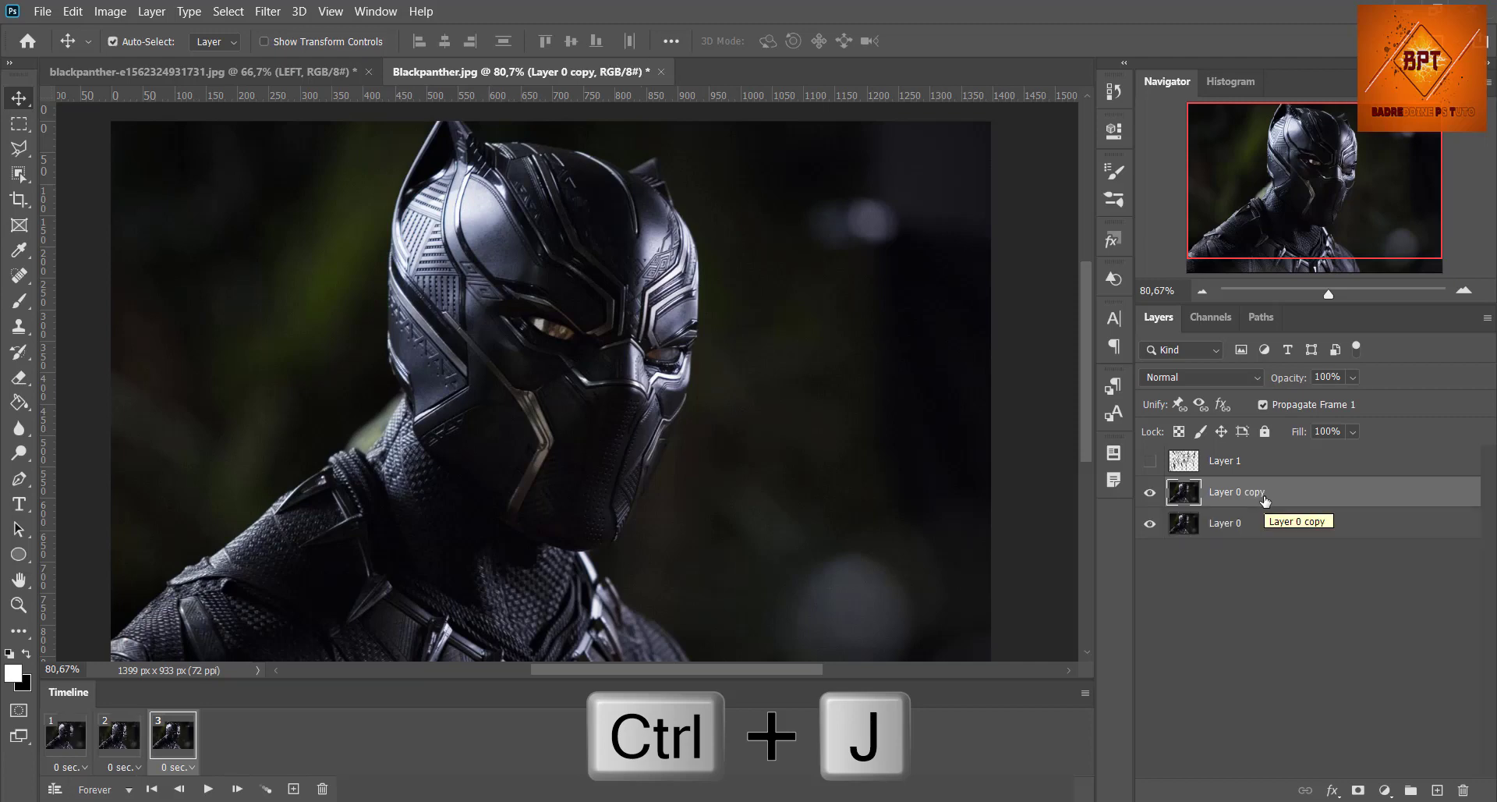
Step: Turn off the red channel in the blending options of the Layer 0 duplicate
double_click(1317, 500)
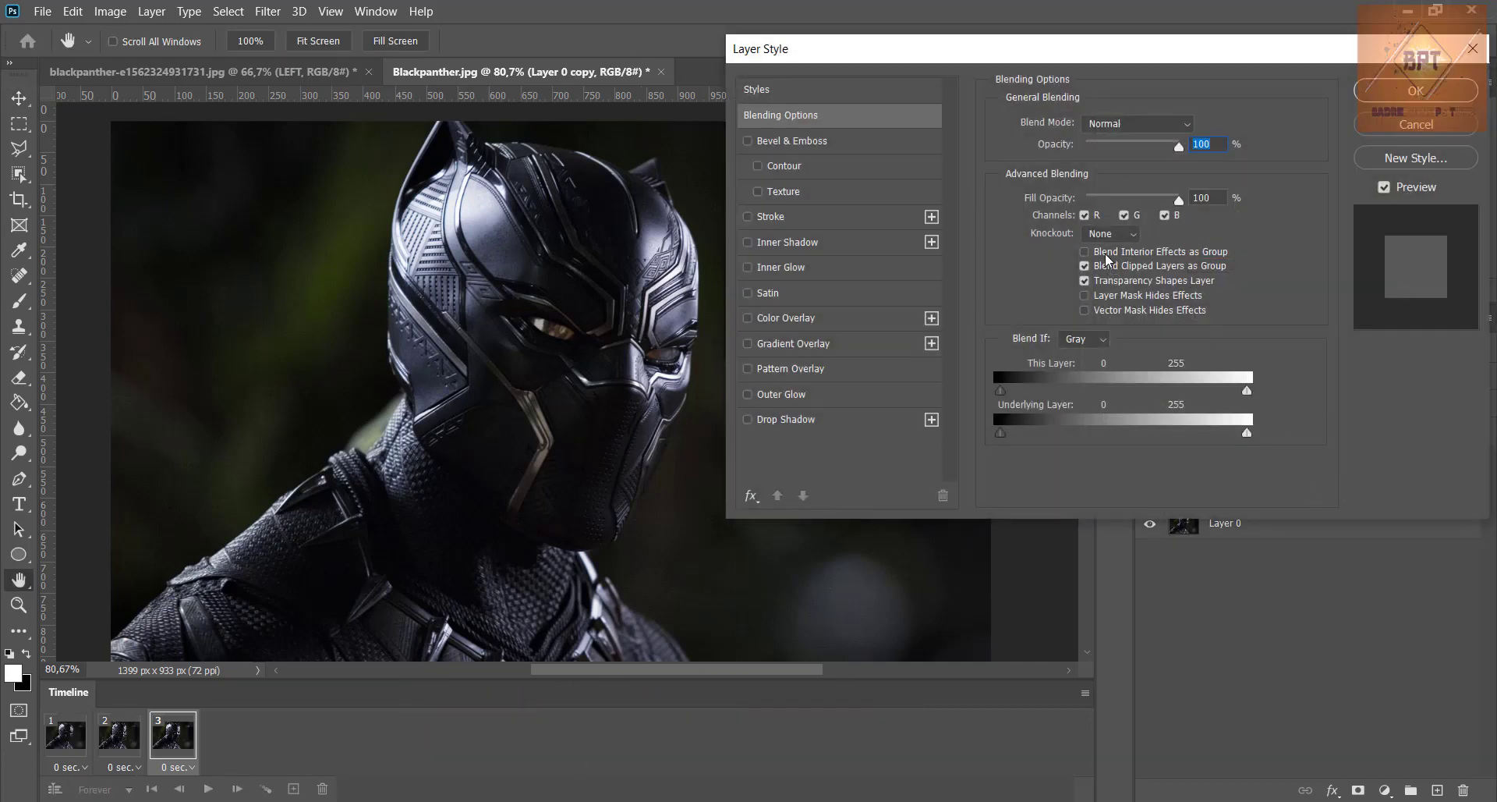
click(1092, 217)
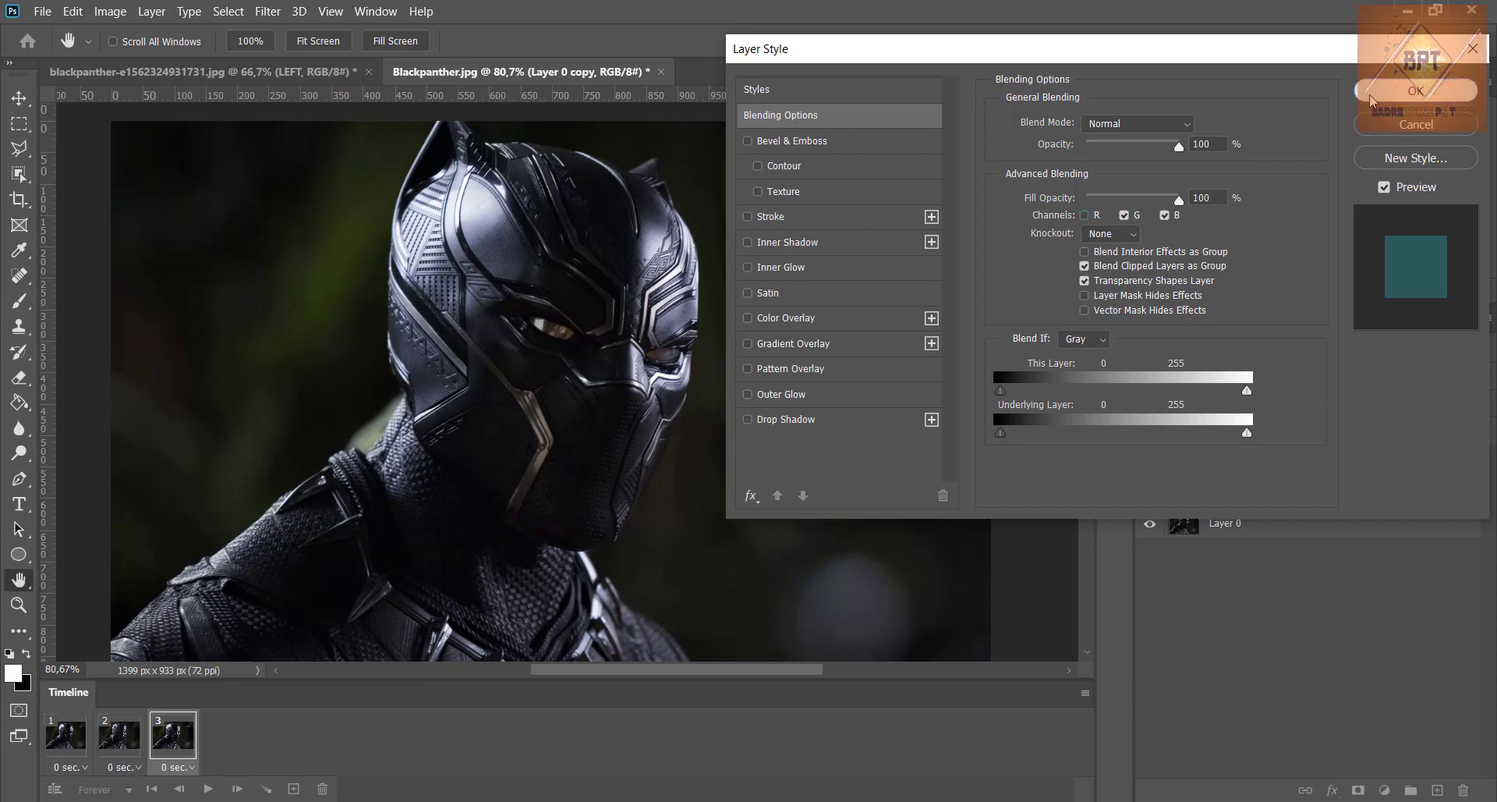
click(1395, 90)
Step: Apply a Square-type Wave distortion to the Layer 0 duplicate with horizontal scale 84% and vertical scale 5%
click(272, 13)
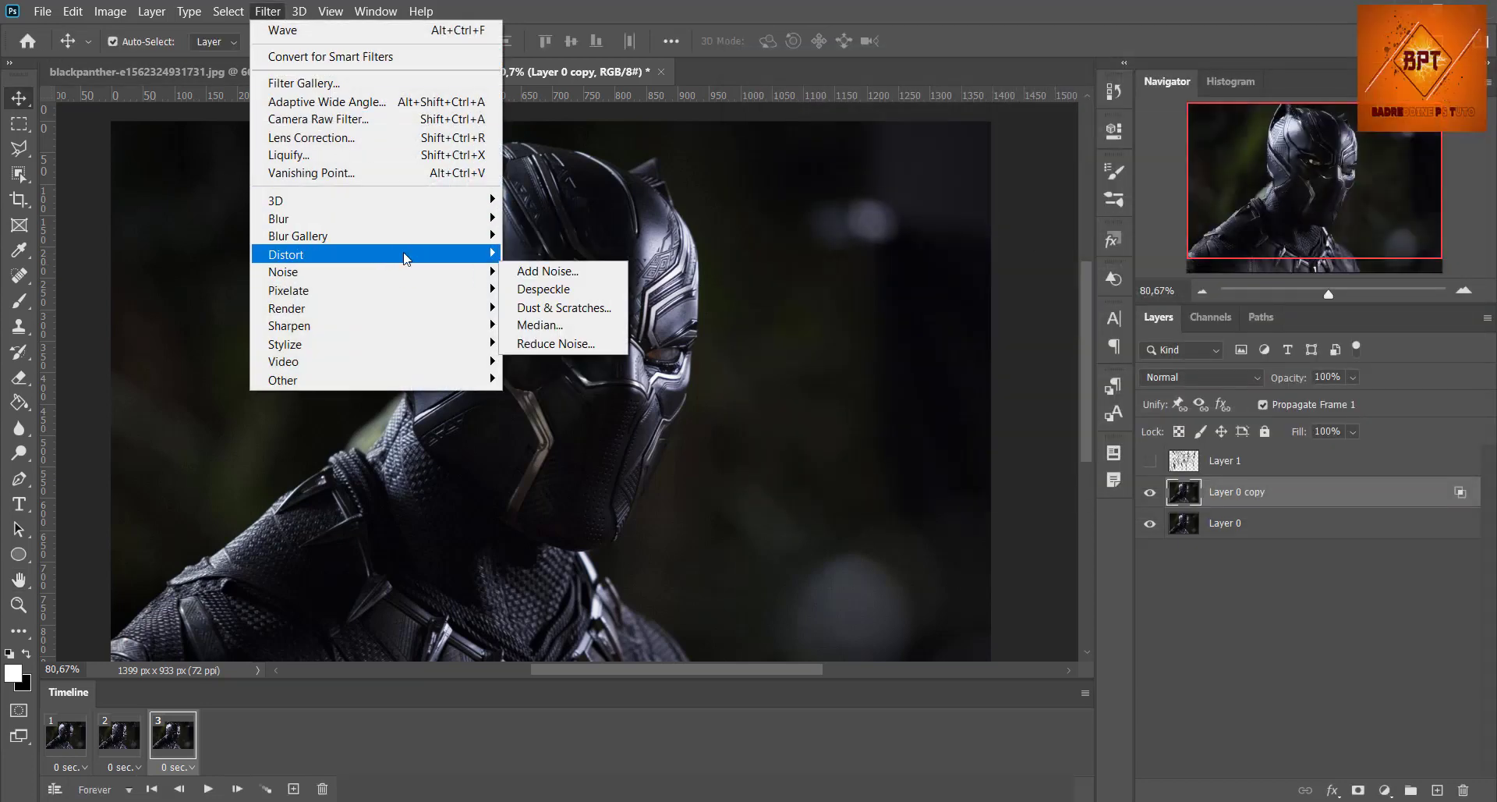
mouse_move(452, 254)
click(544, 380)
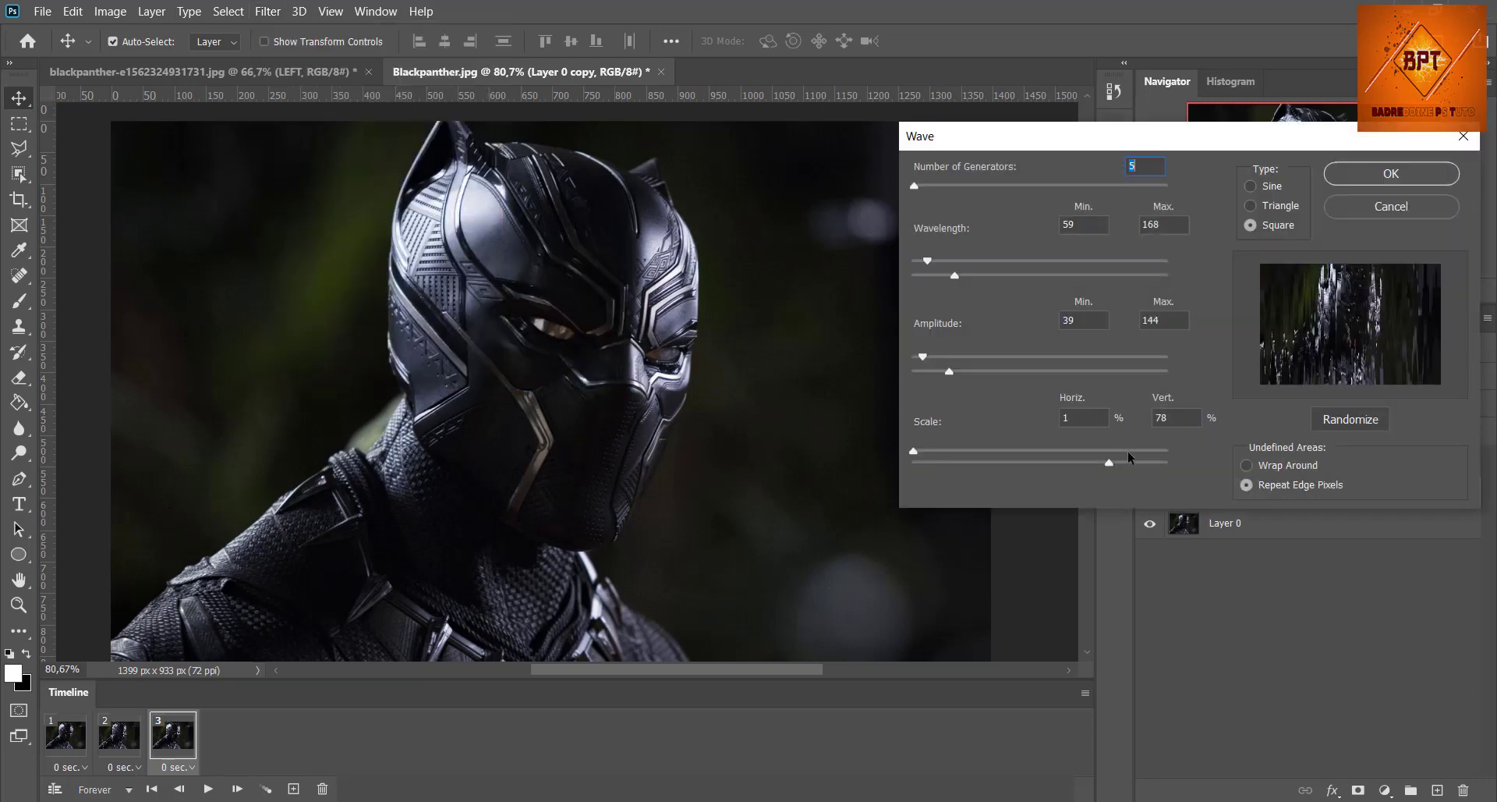
click(1123, 450)
drag(1109, 463, 925, 466)
click(1253, 226)
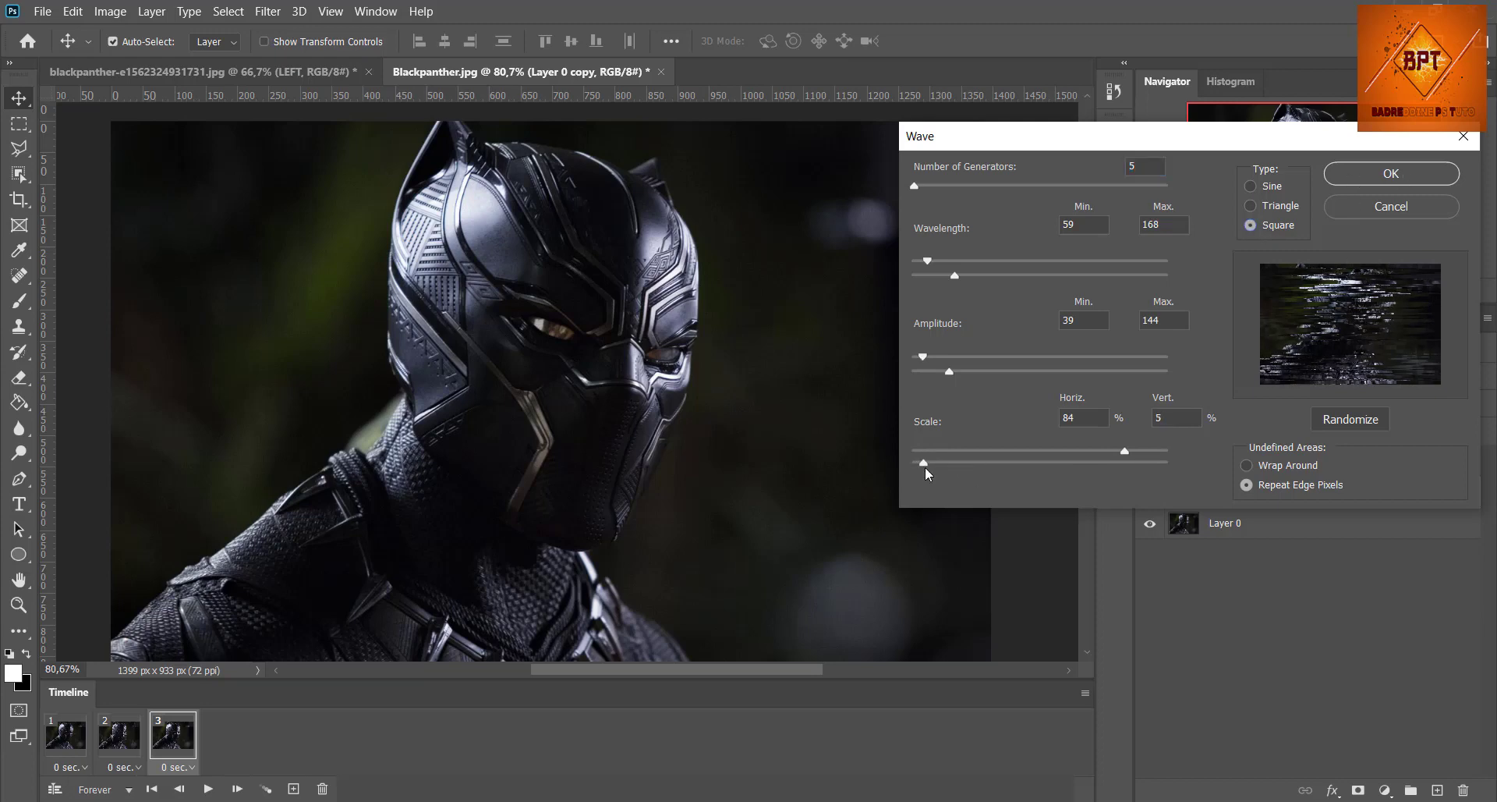
click(1393, 175)
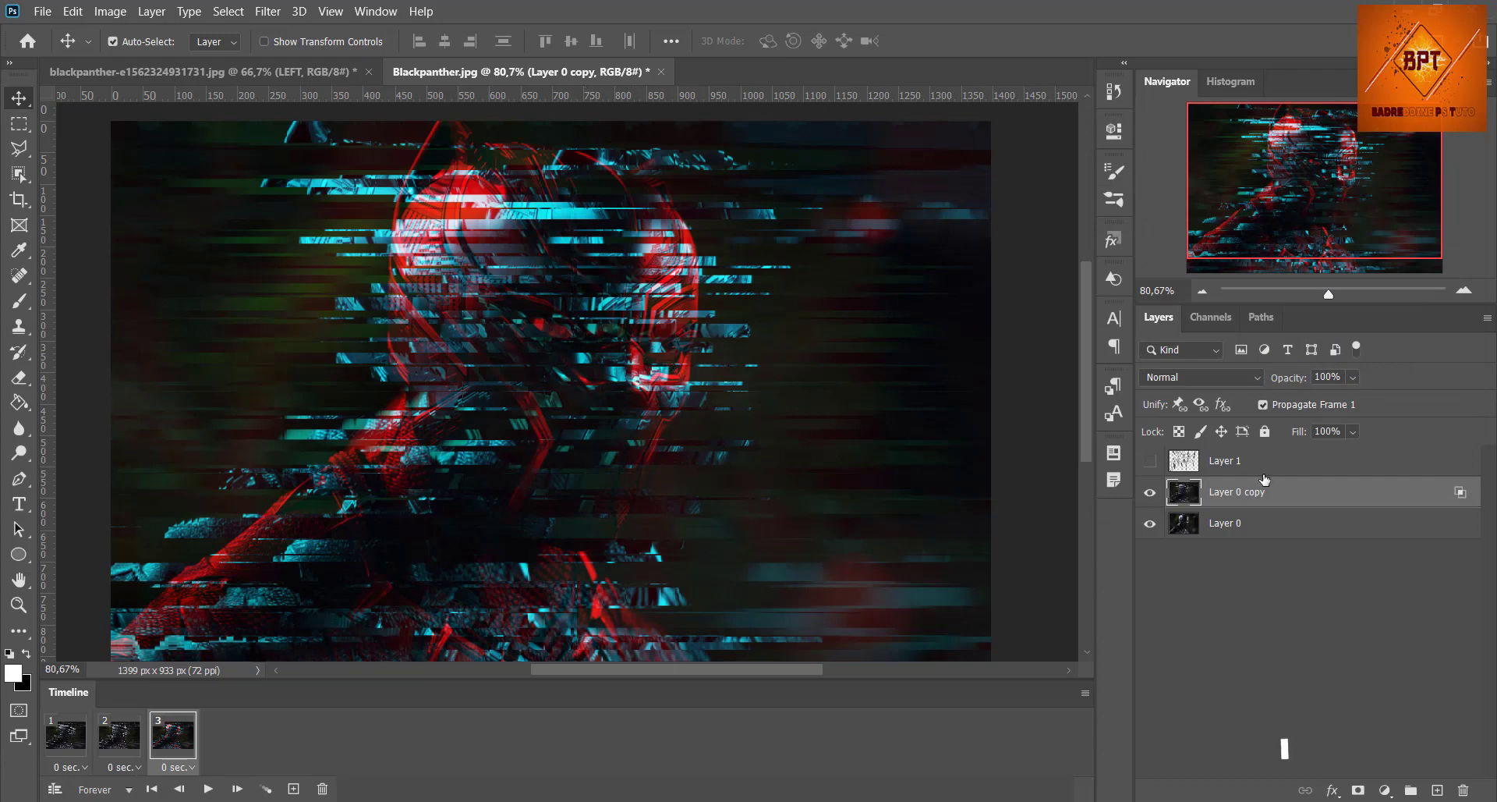
Step: Add a fourth animation frame and hide the distorted Layer 0 duplicate in frames 4 and 1
click(293, 788)
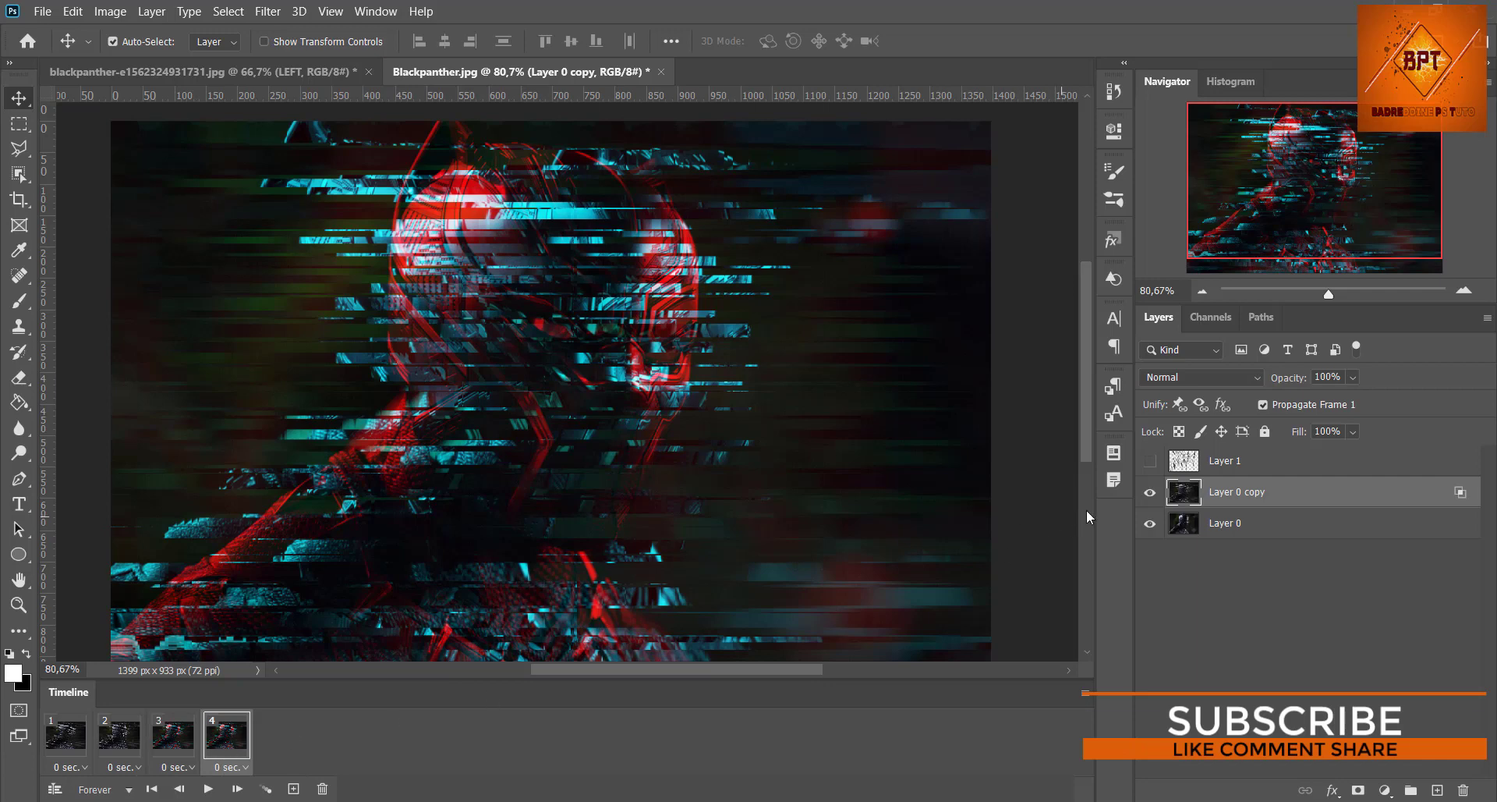
click(1150, 492)
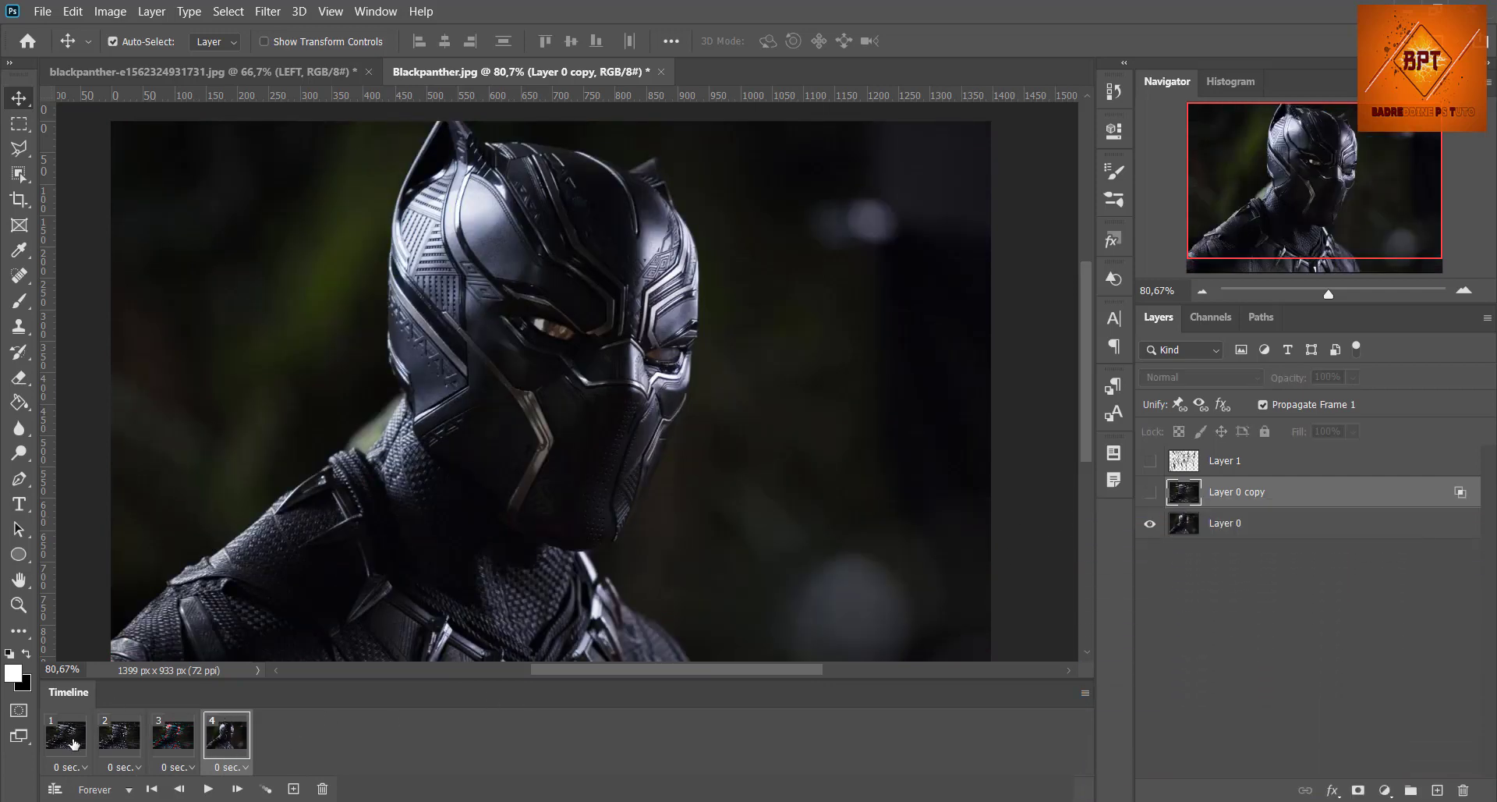
click(74, 743)
click(1149, 492)
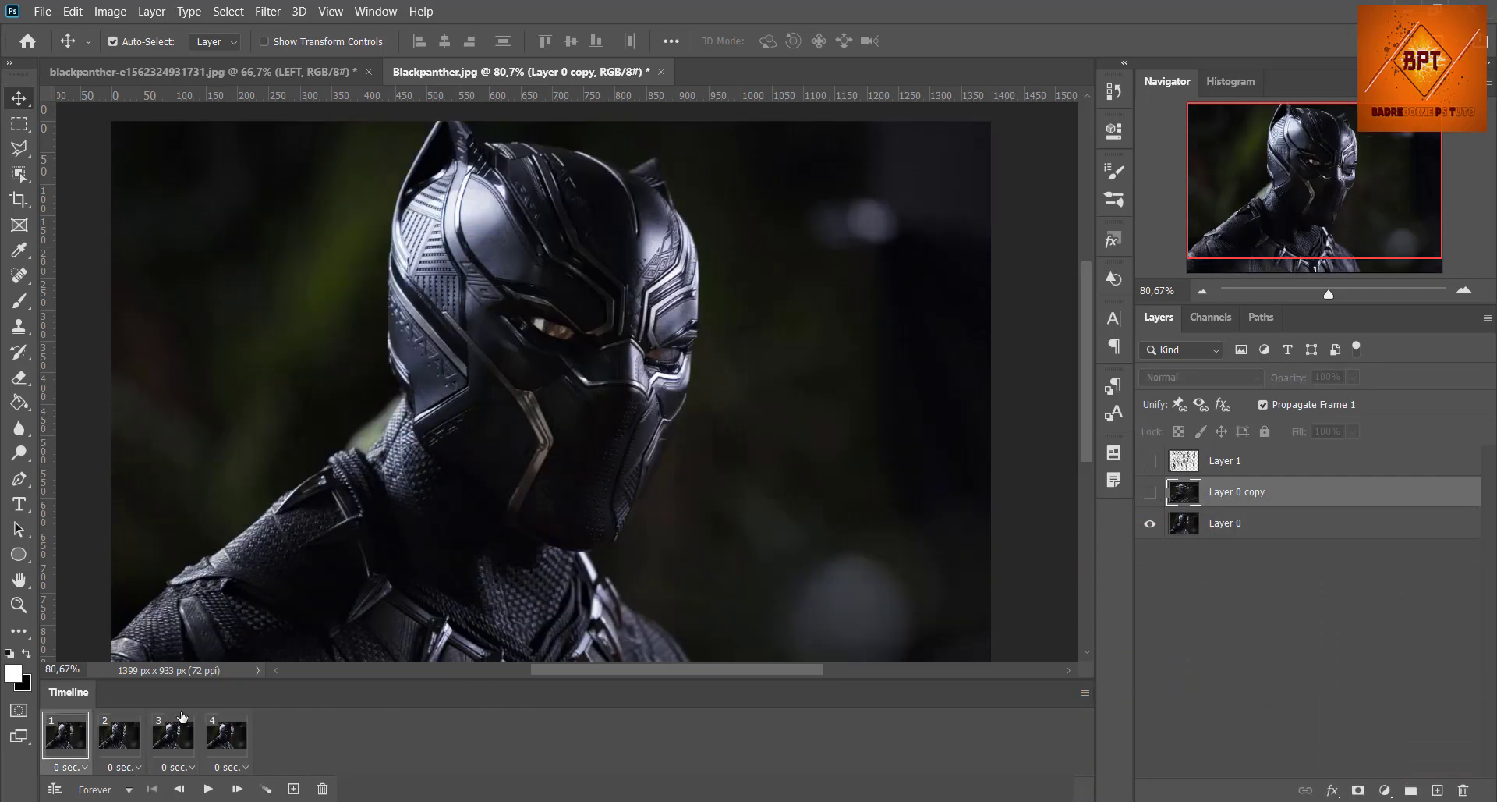
Step: Make the distorted Layer 0 copy visible in frame 3 of the animation
click(119, 741)
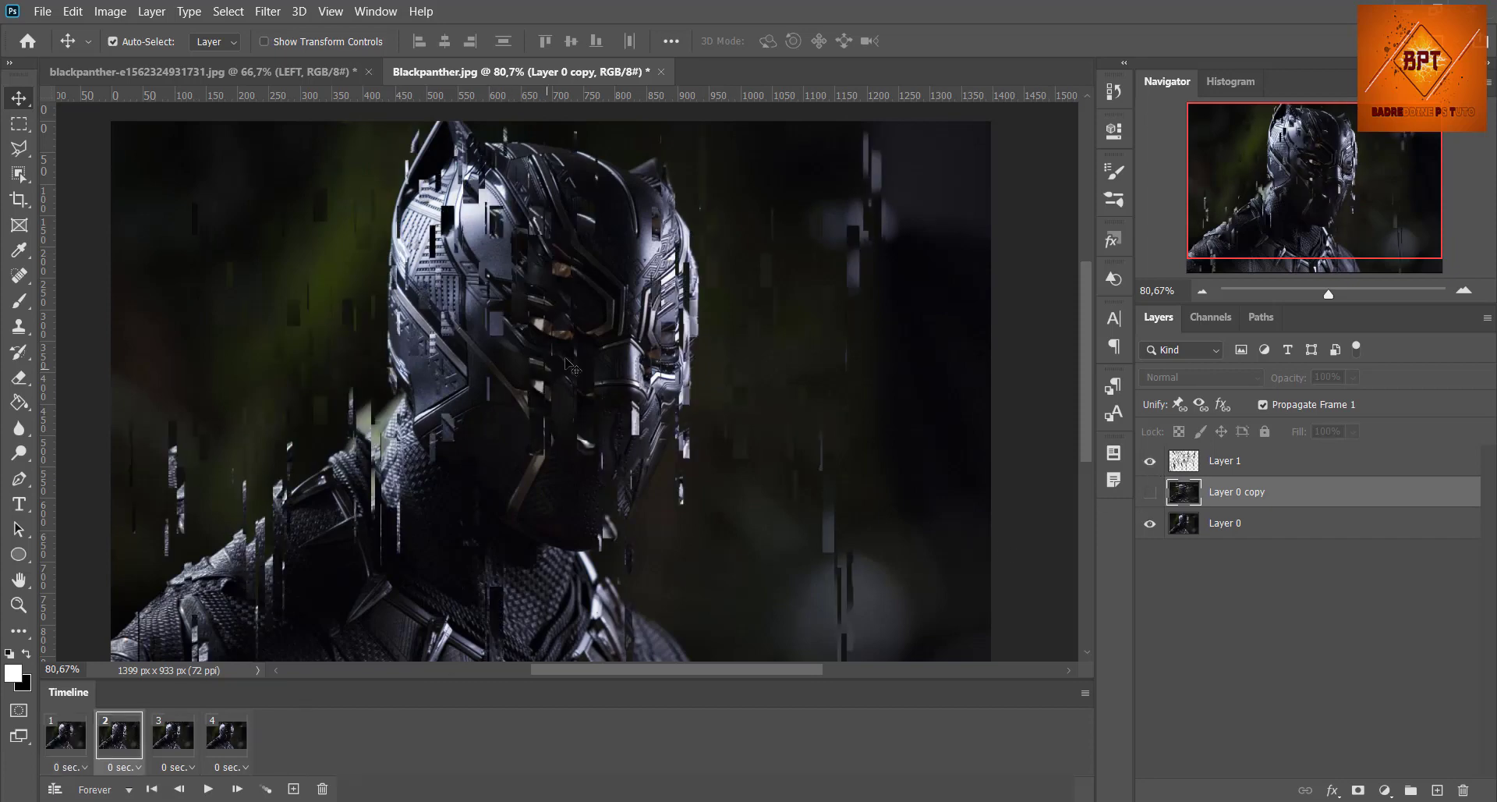
click(187, 733)
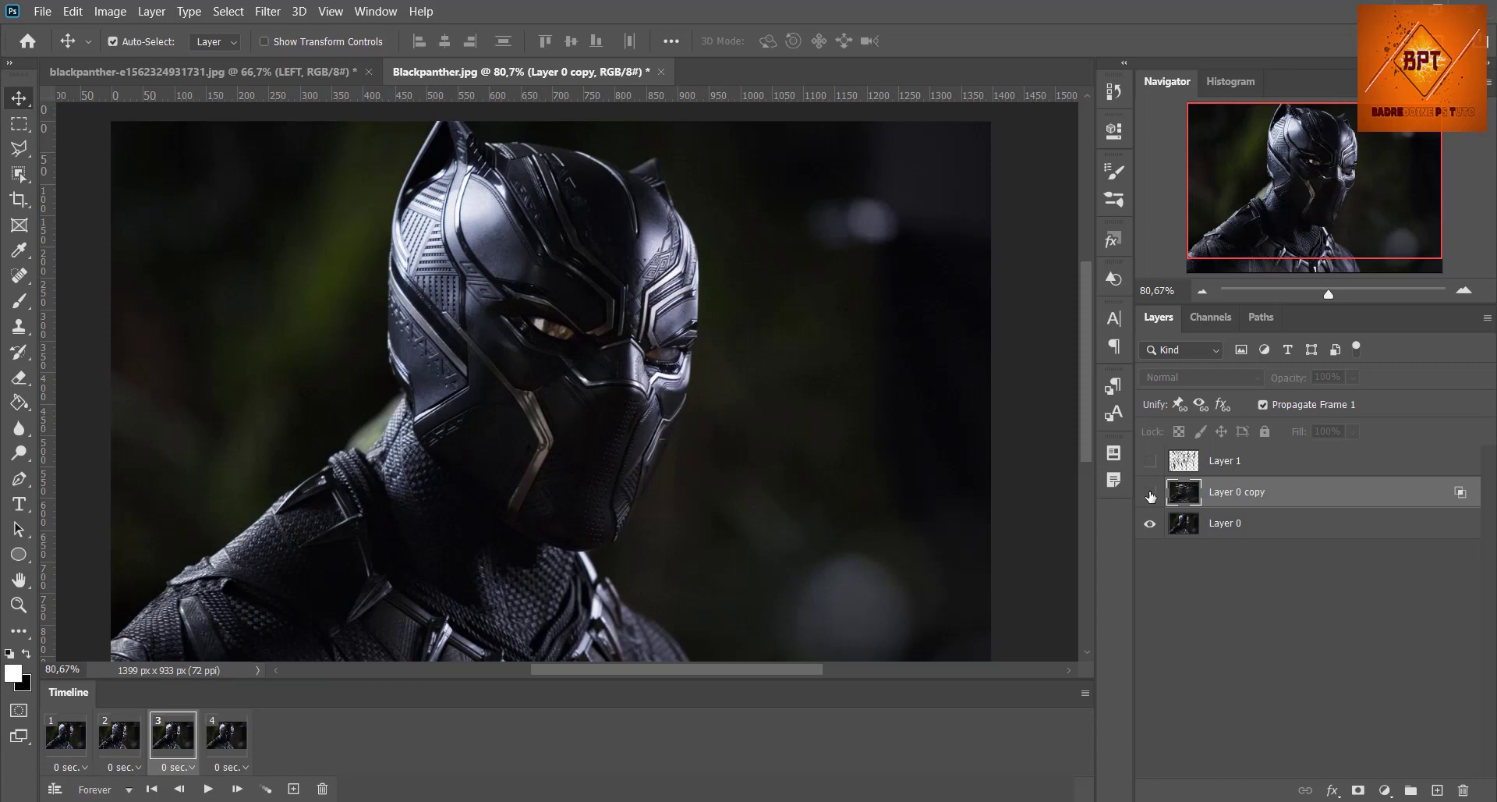
click(1150, 493)
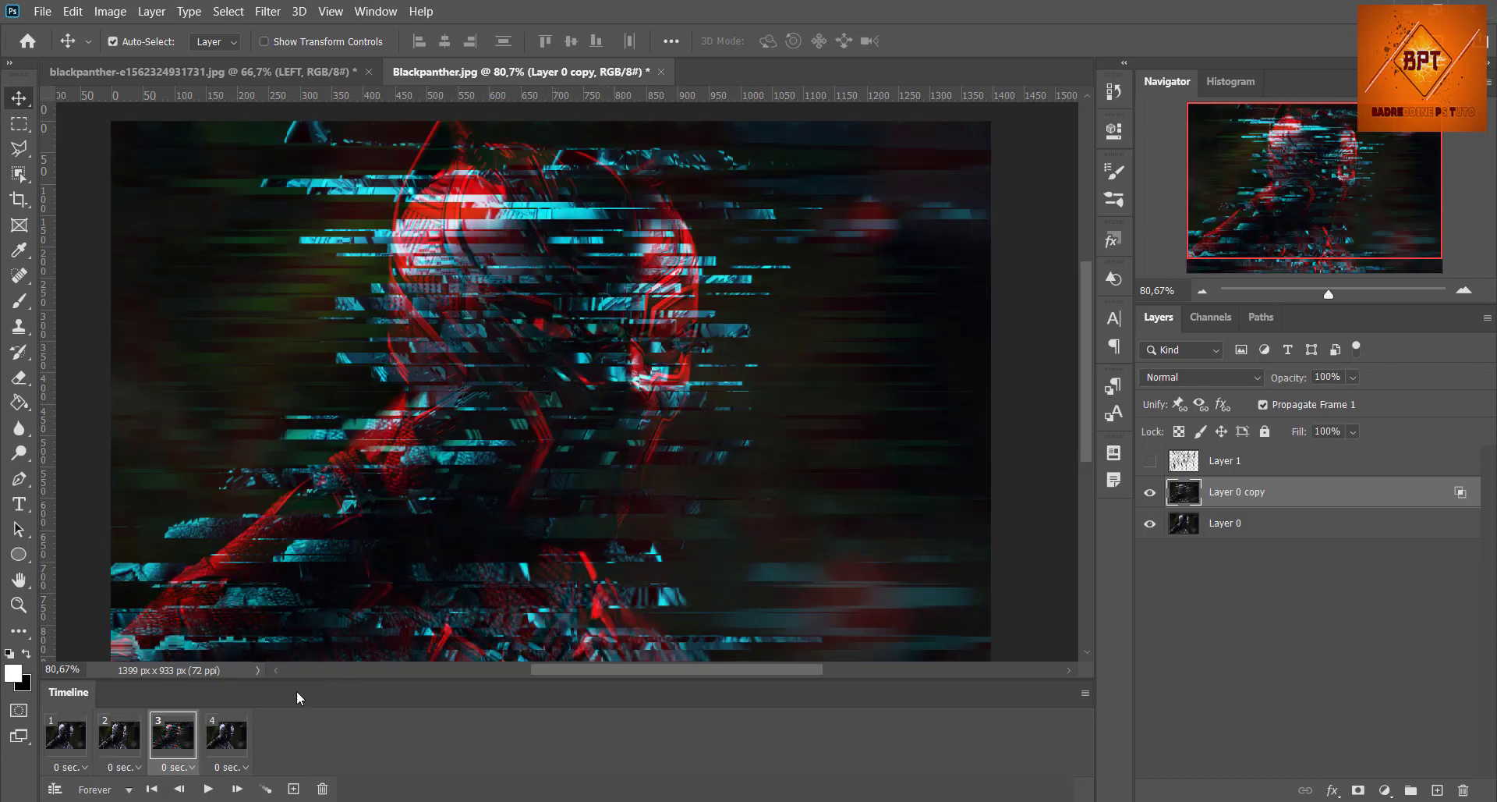
Step: Add a fifth animation frame after frame 4 and duplicate Layer 0 as a layer named "right"
click(227, 737)
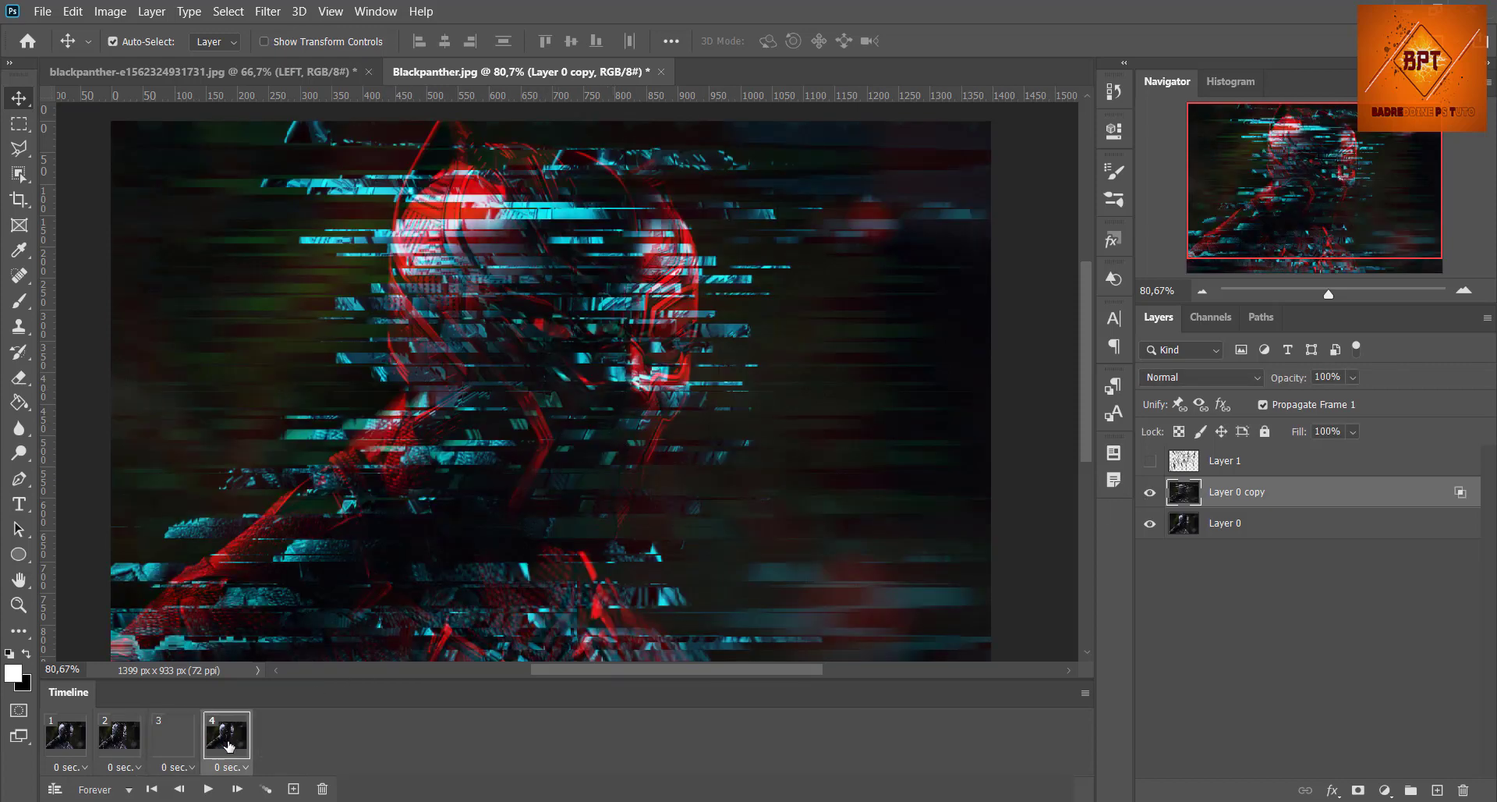
click(295, 789)
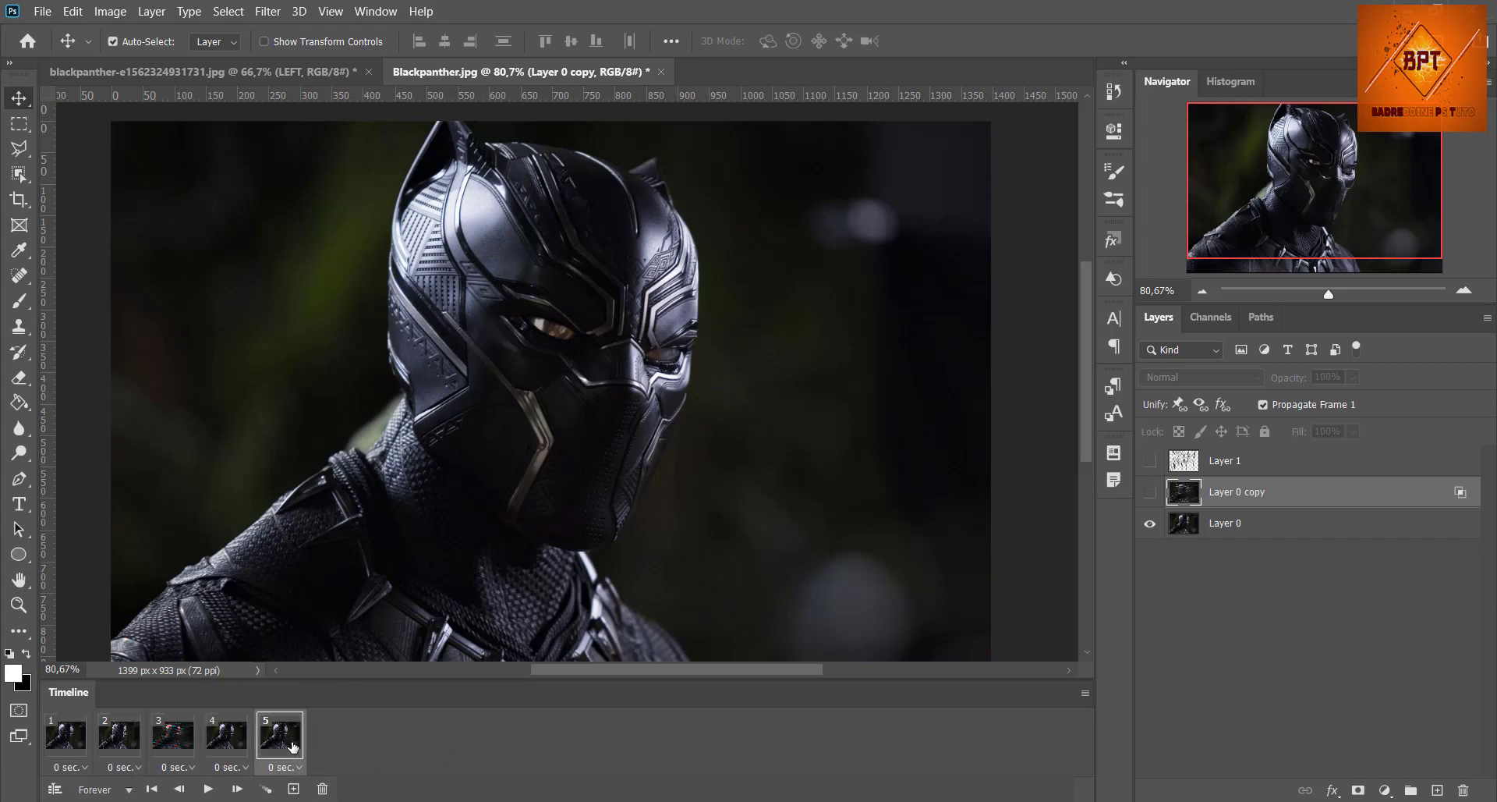
click(1376, 534)
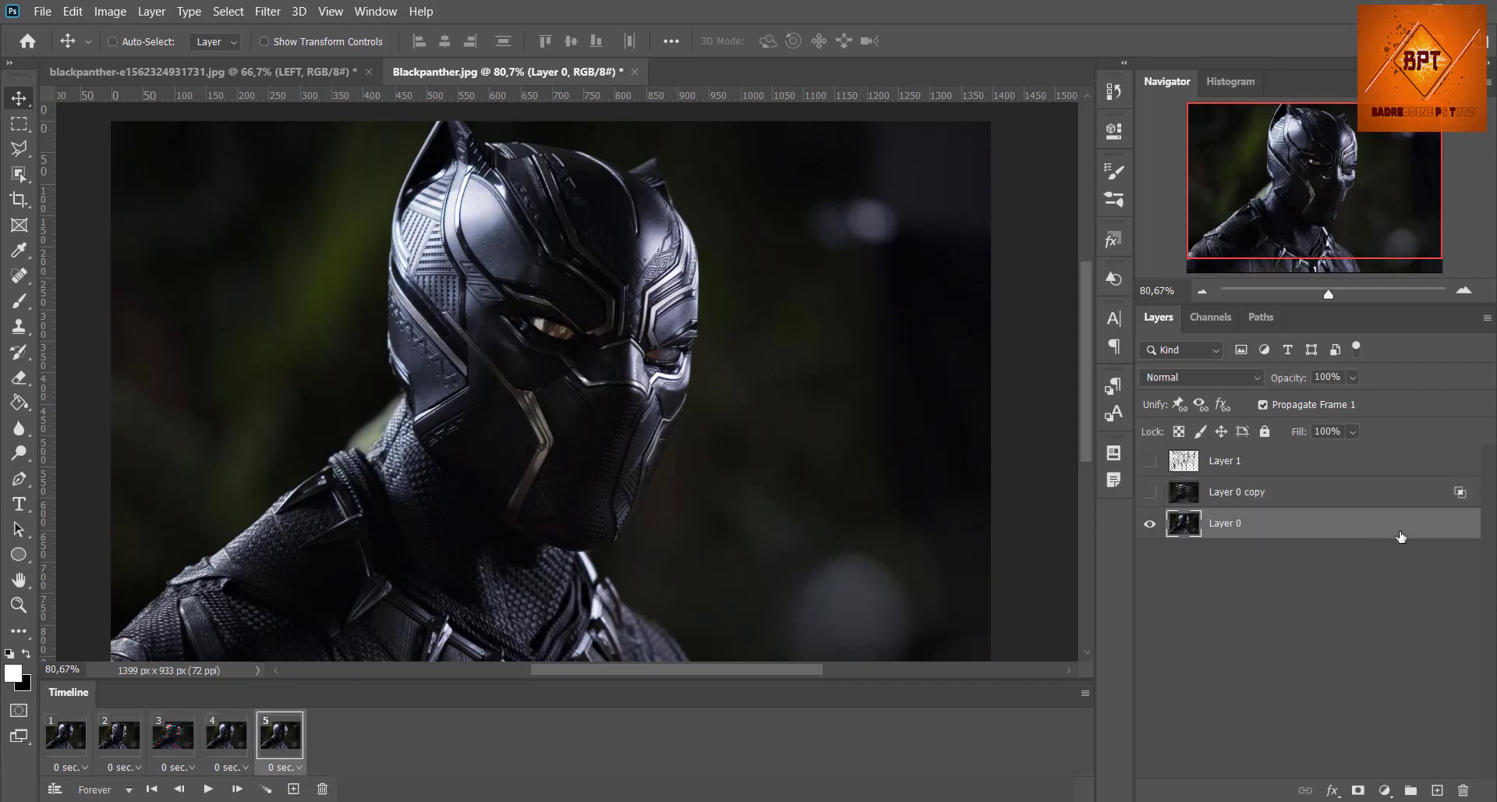
key(ctrl+j)
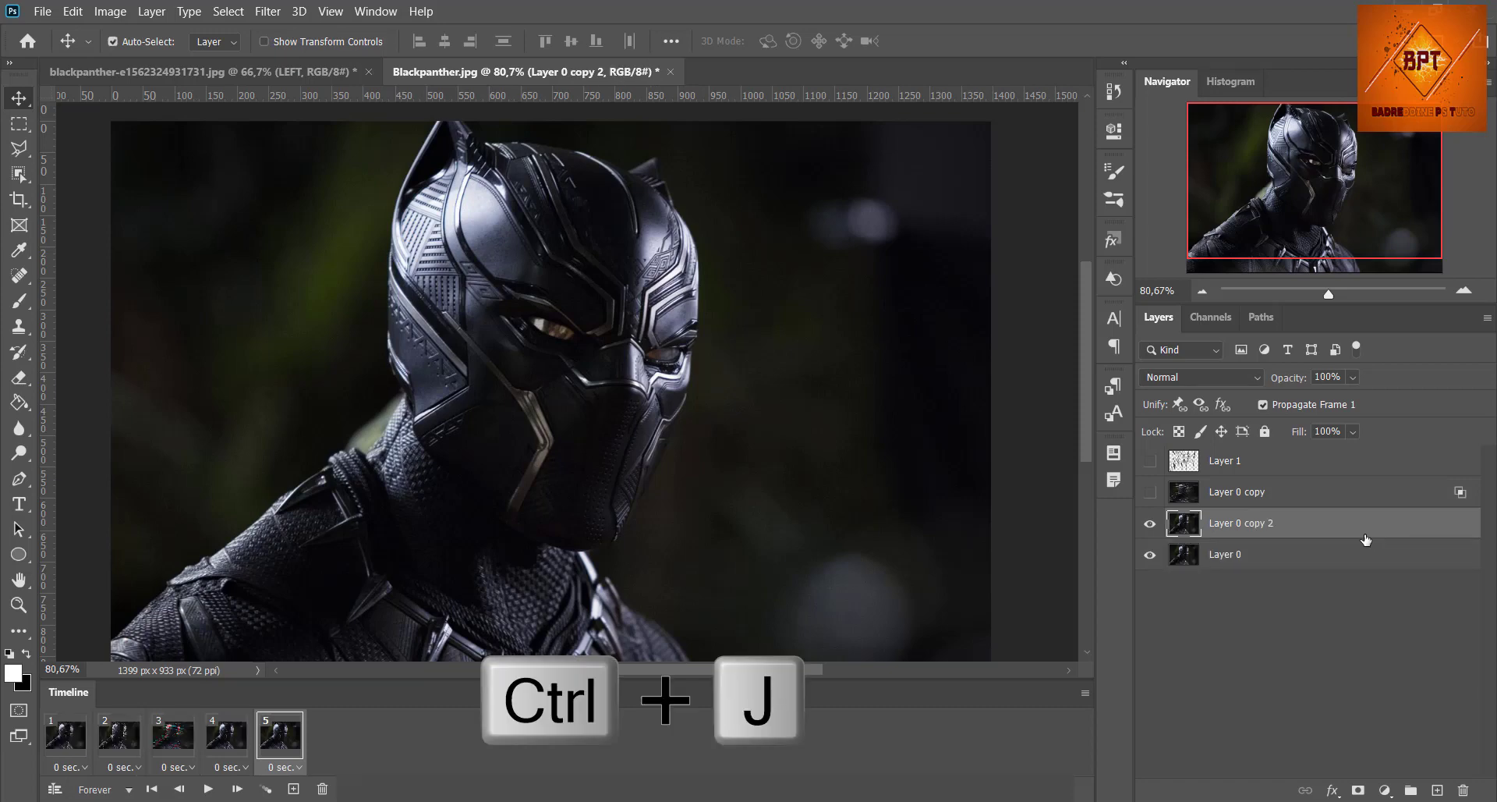
double_click(1267, 523)
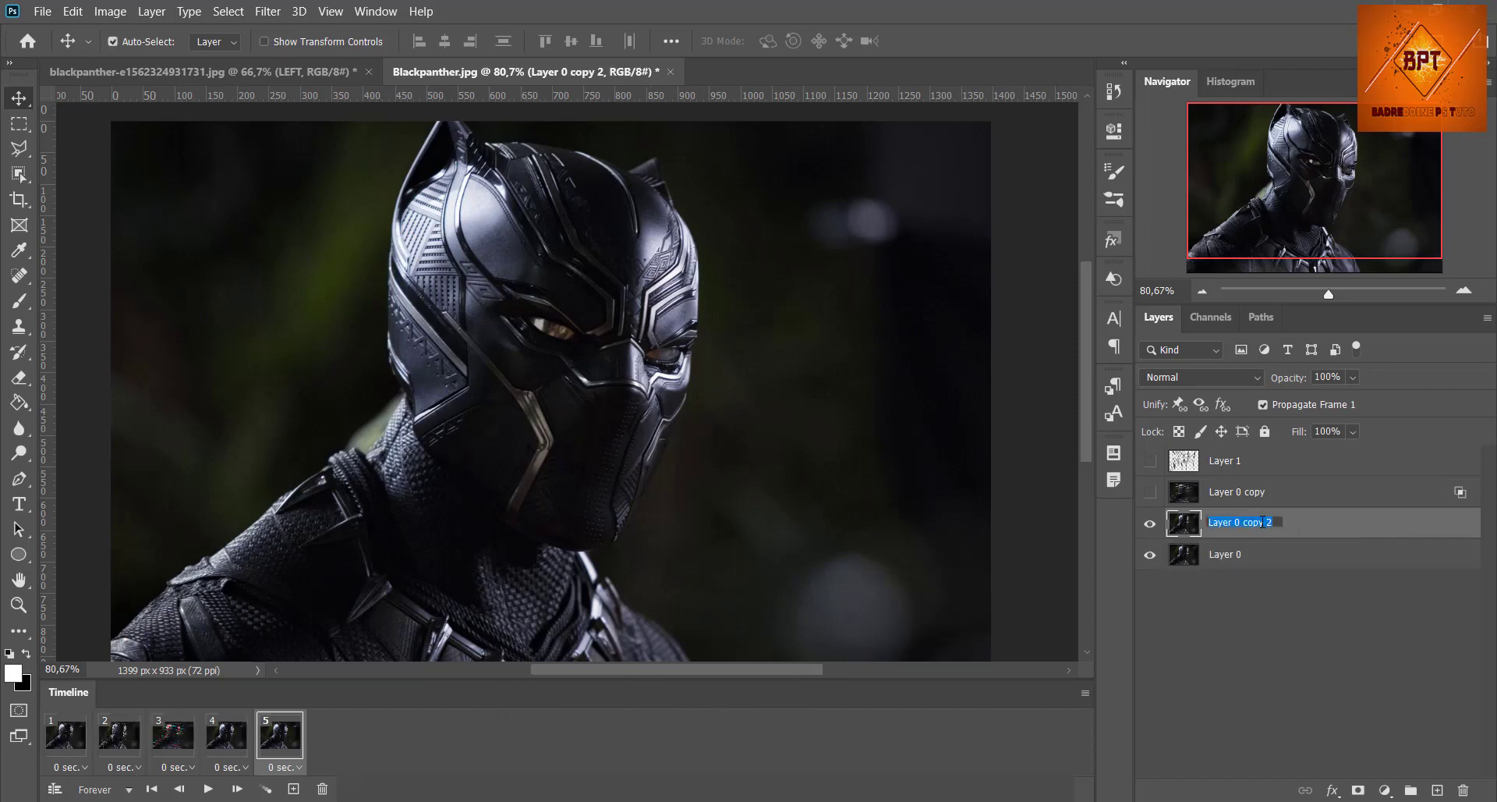
key(BackSpace)
key(Return)
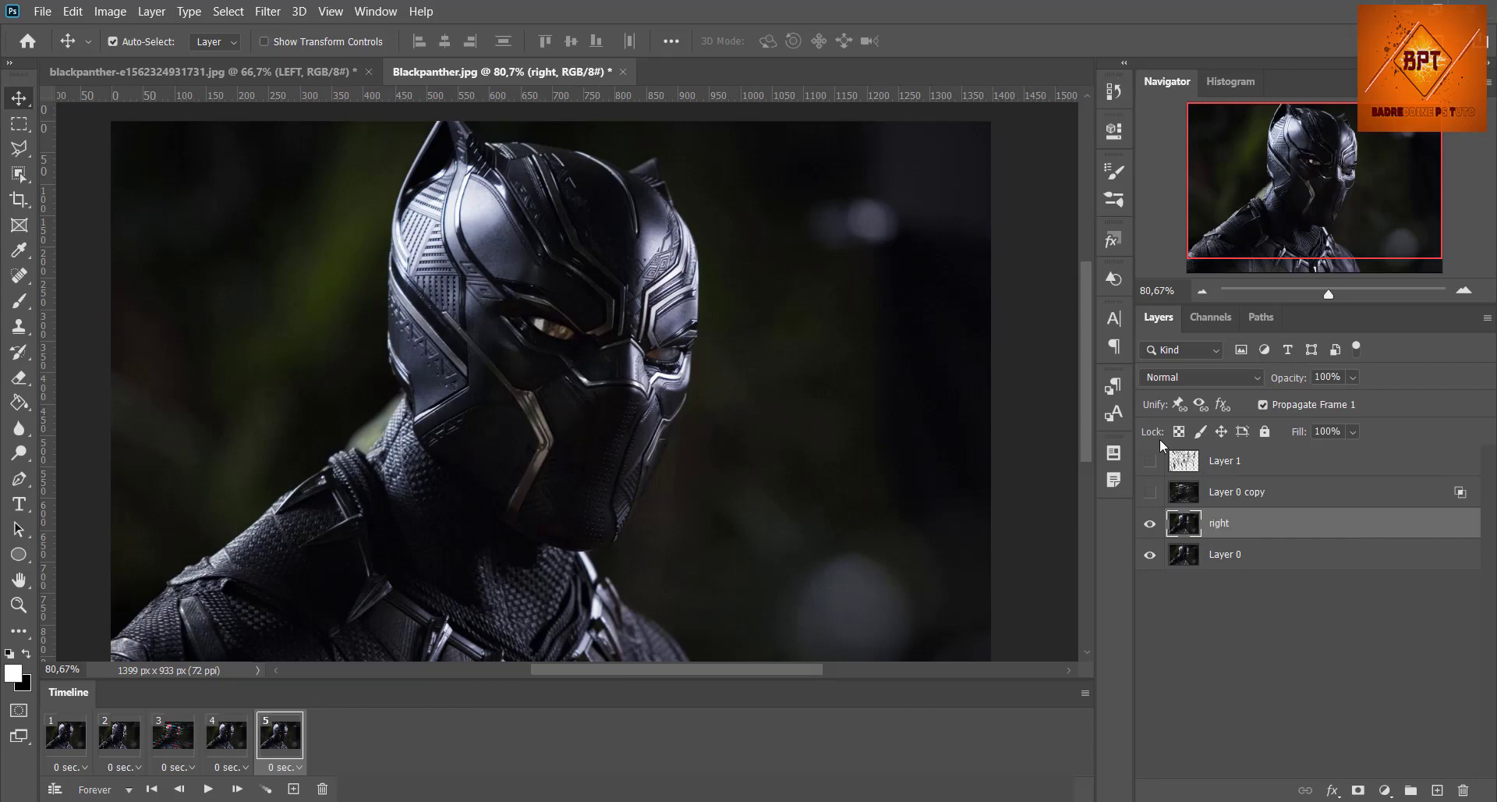
Step: Apply a Motion Blur to the "right" layer with angle 0° and distance 45 pixels
click(268, 11)
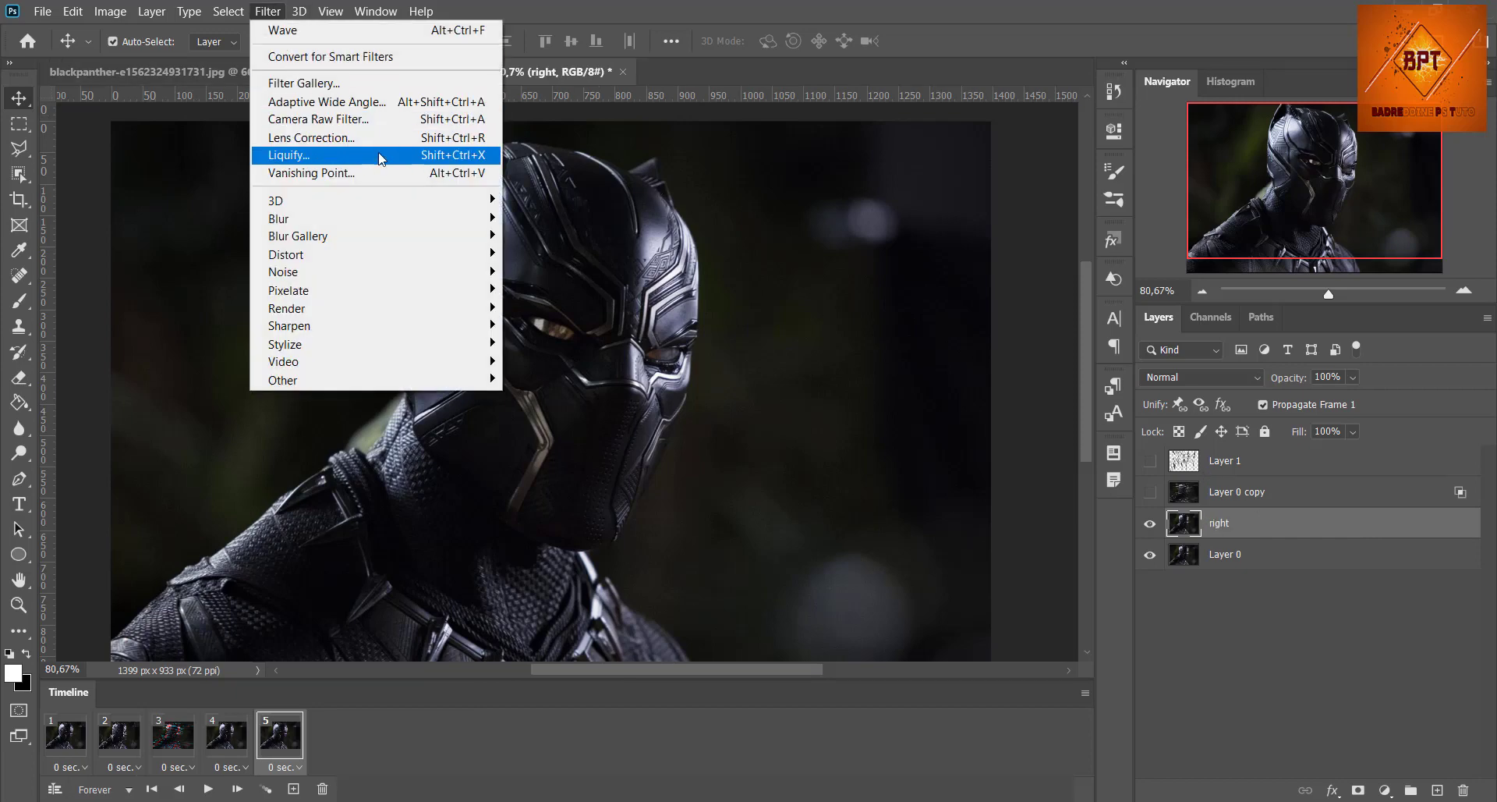
mouse_move(437, 220)
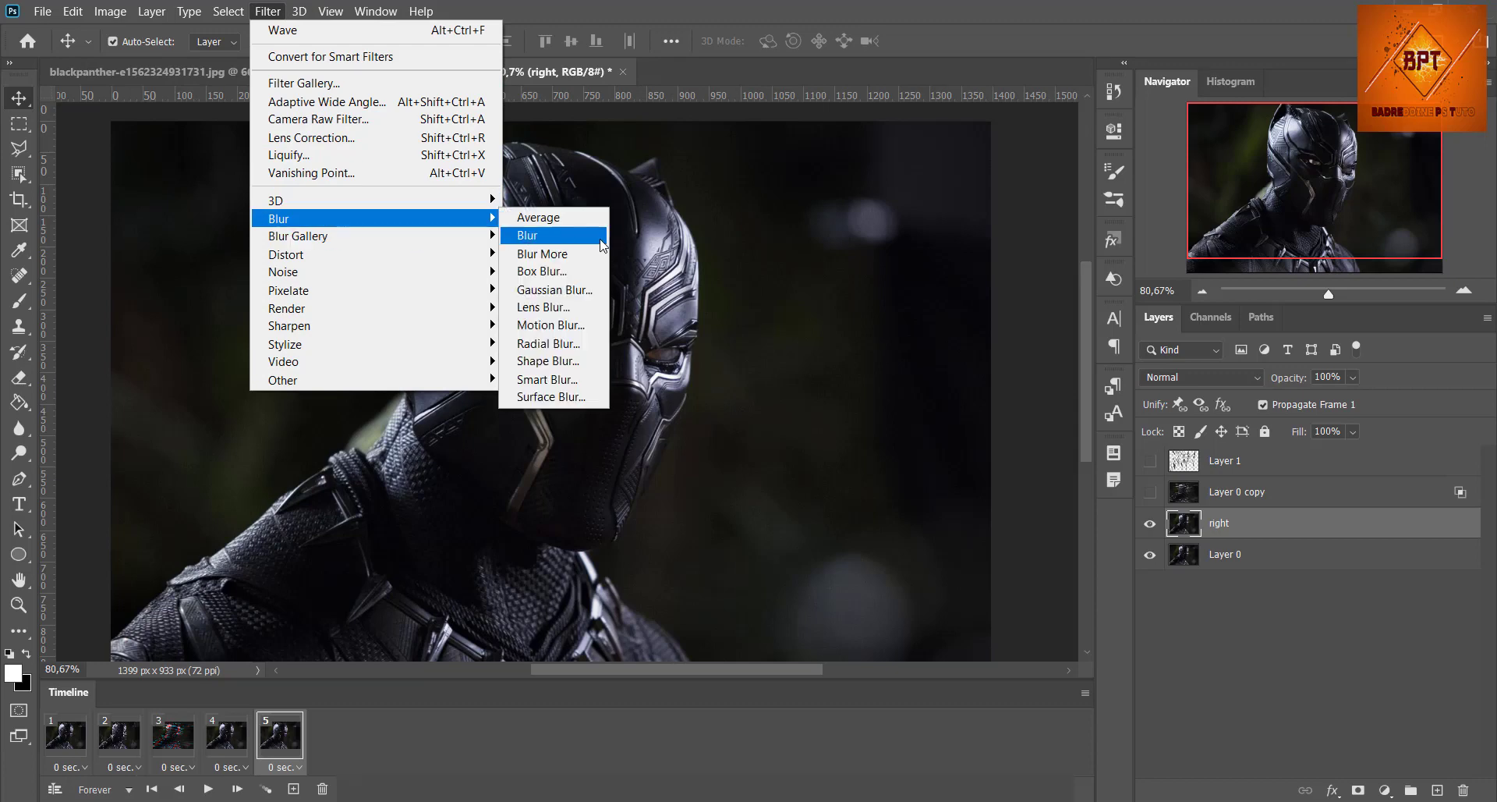
click(561, 324)
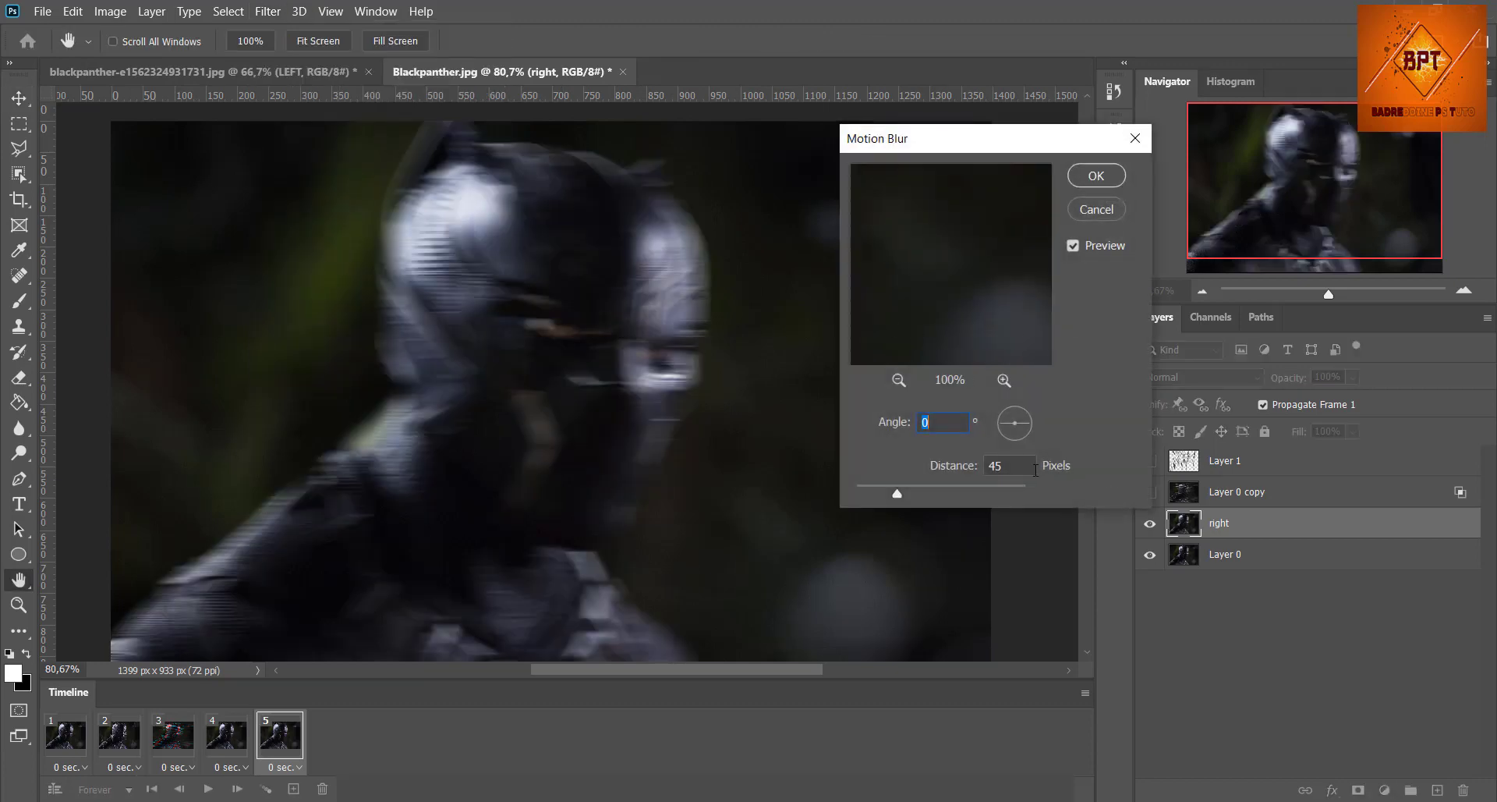
key(Tab)
click(1085, 179)
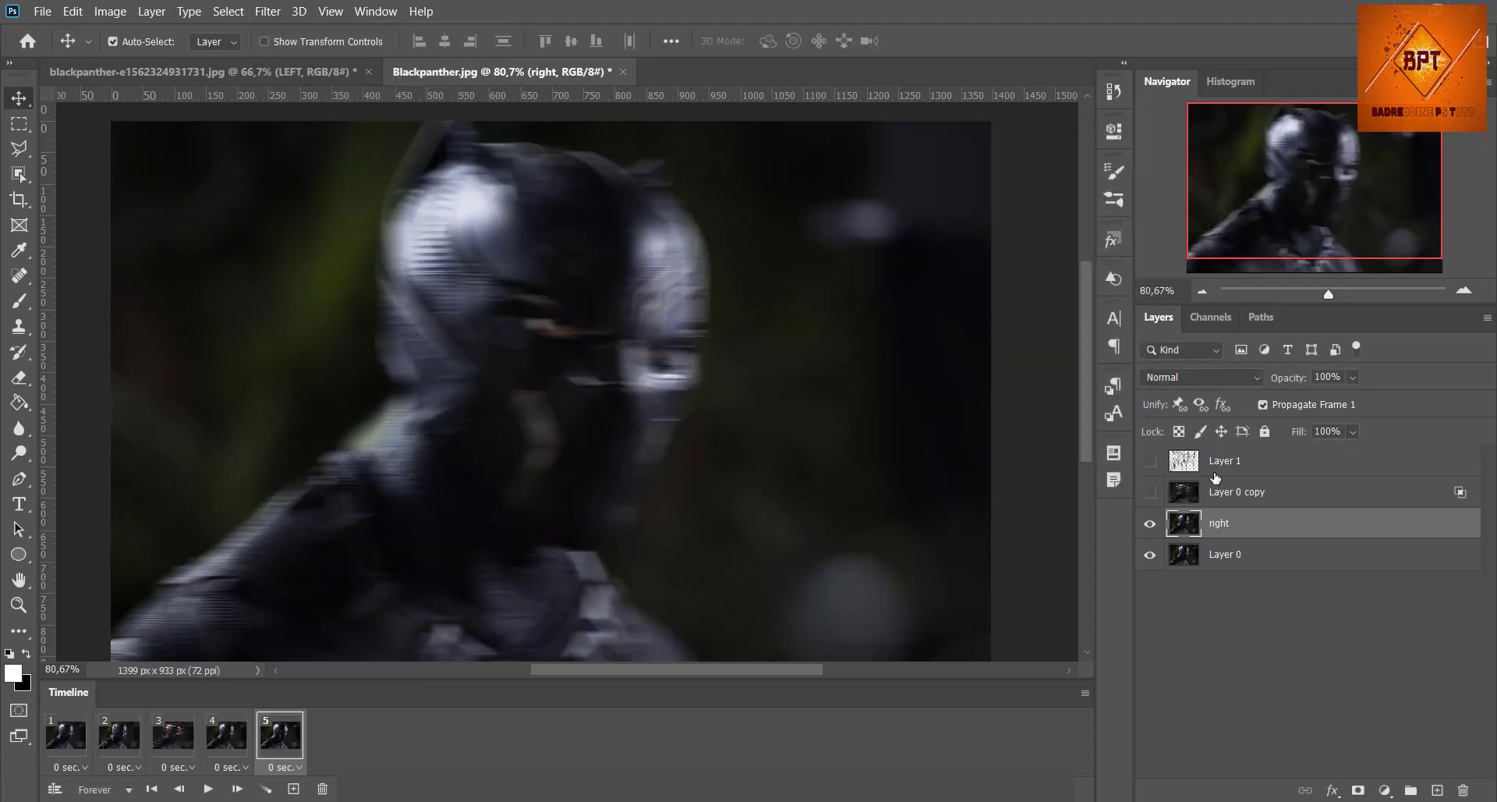
Step: Turn off the red channel in the "right" layer's blending options and shift the layer slightly to the right
double_click(1279, 524)
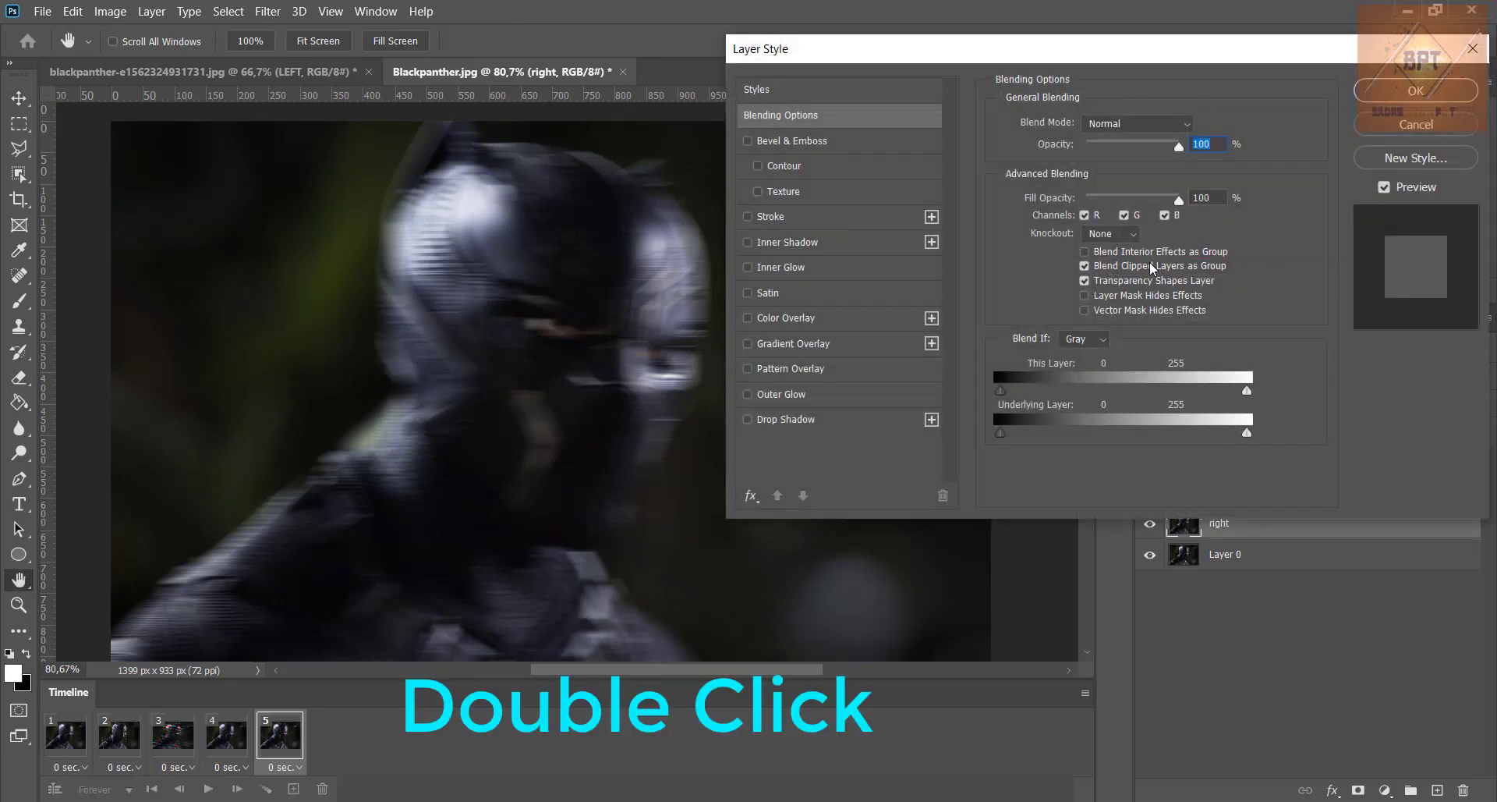
click(1083, 215)
click(1412, 92)
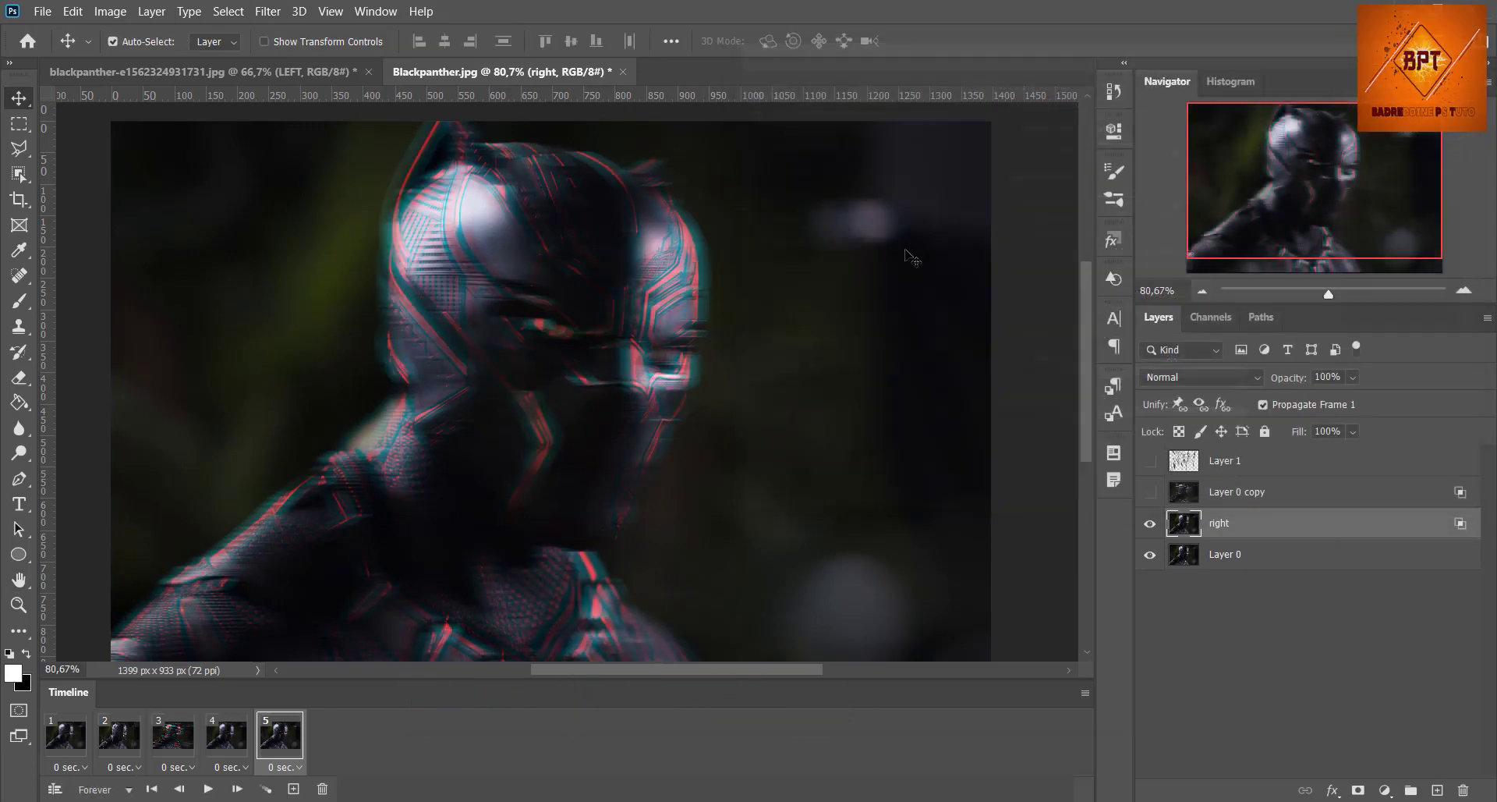
drag(608, 364, 627, 359)
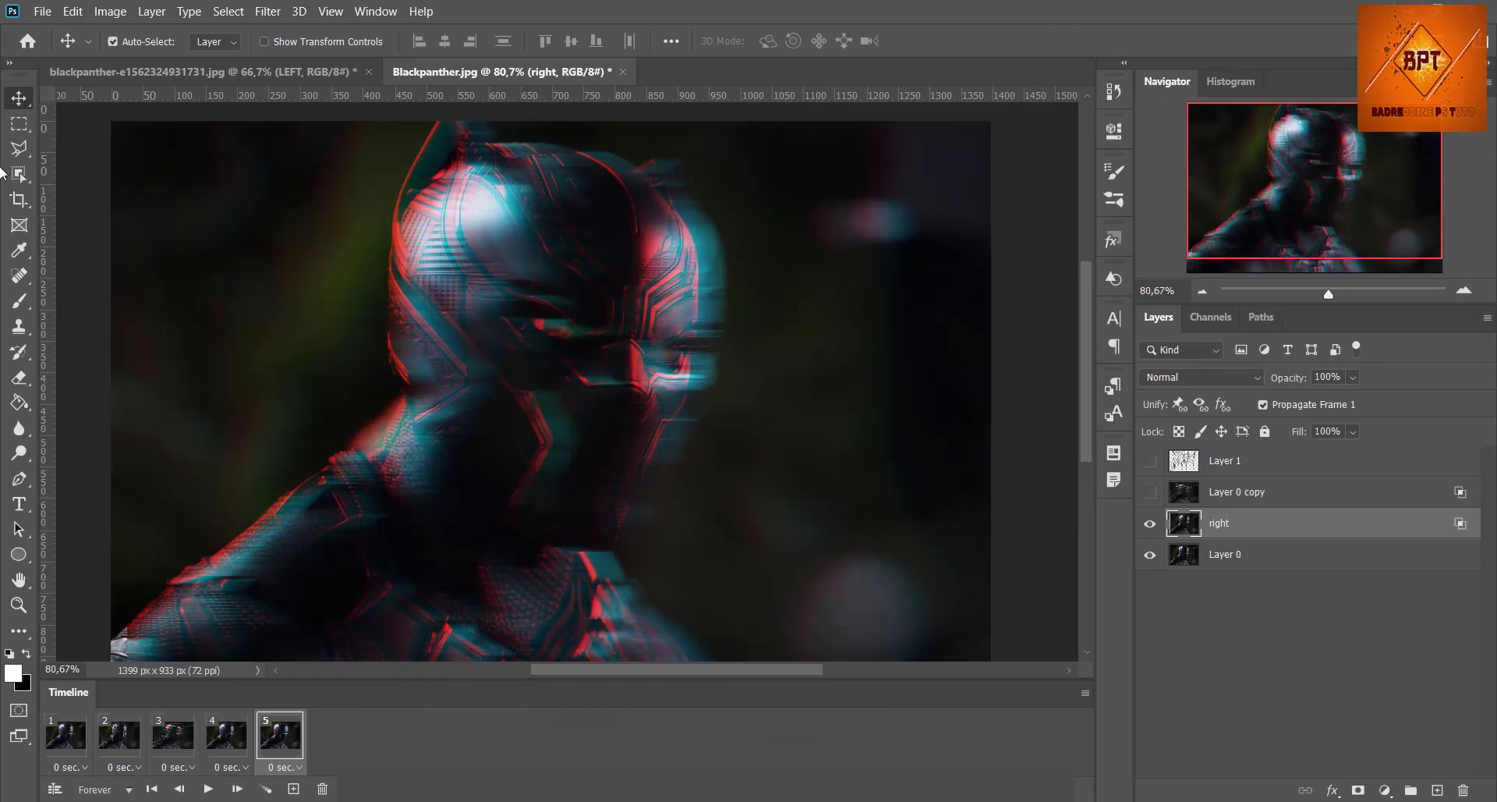
Step: Select 14 scattered rectangles of varied sizes, including long thin horizontal strips, across the figure and background in one combined marquee selection
click(20, 123)
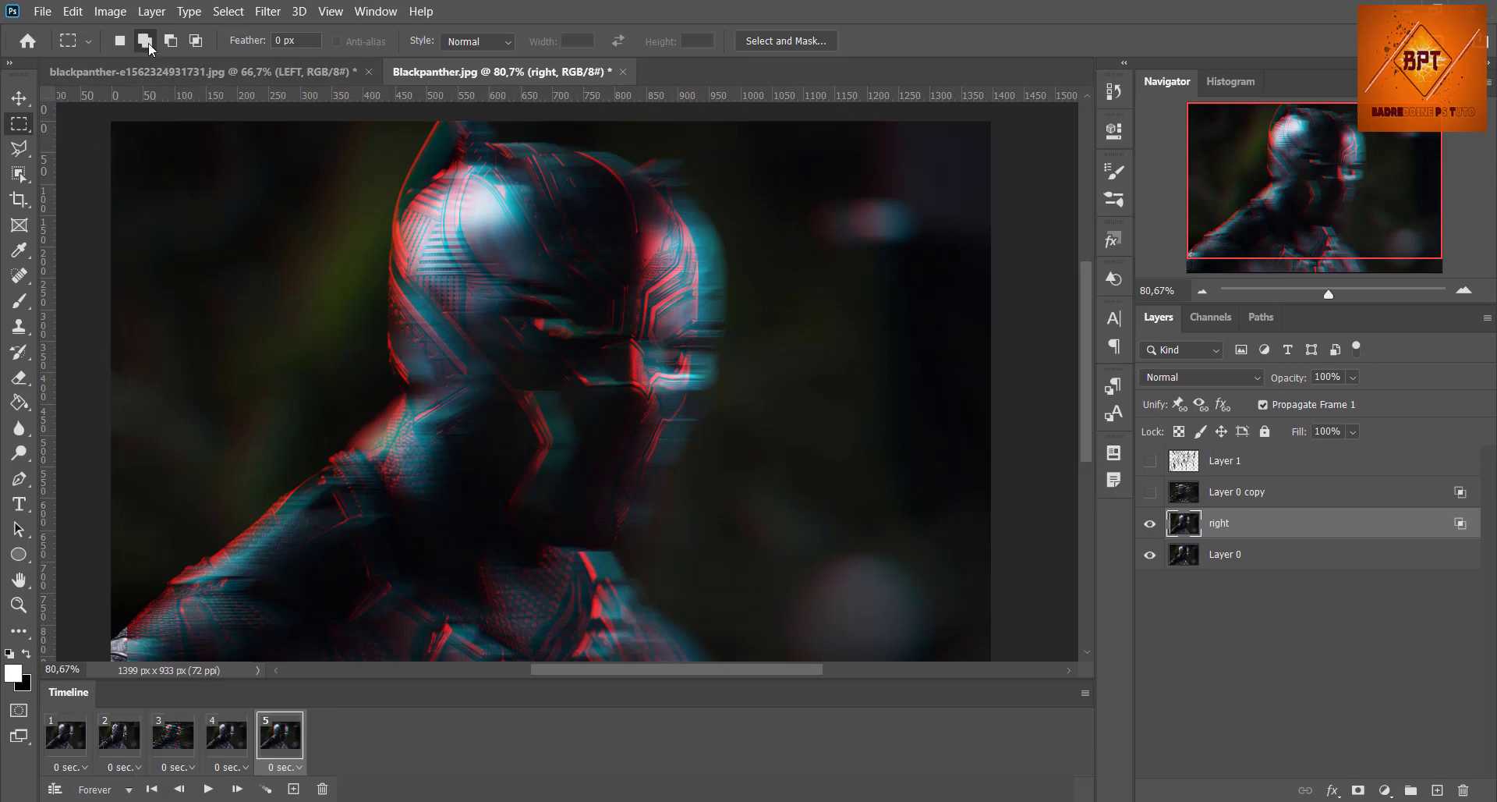
mouse_move(349, 217)
mouse_down()
mouse_move(424, 274)
mouse_move(426, 301)
mouse_up()
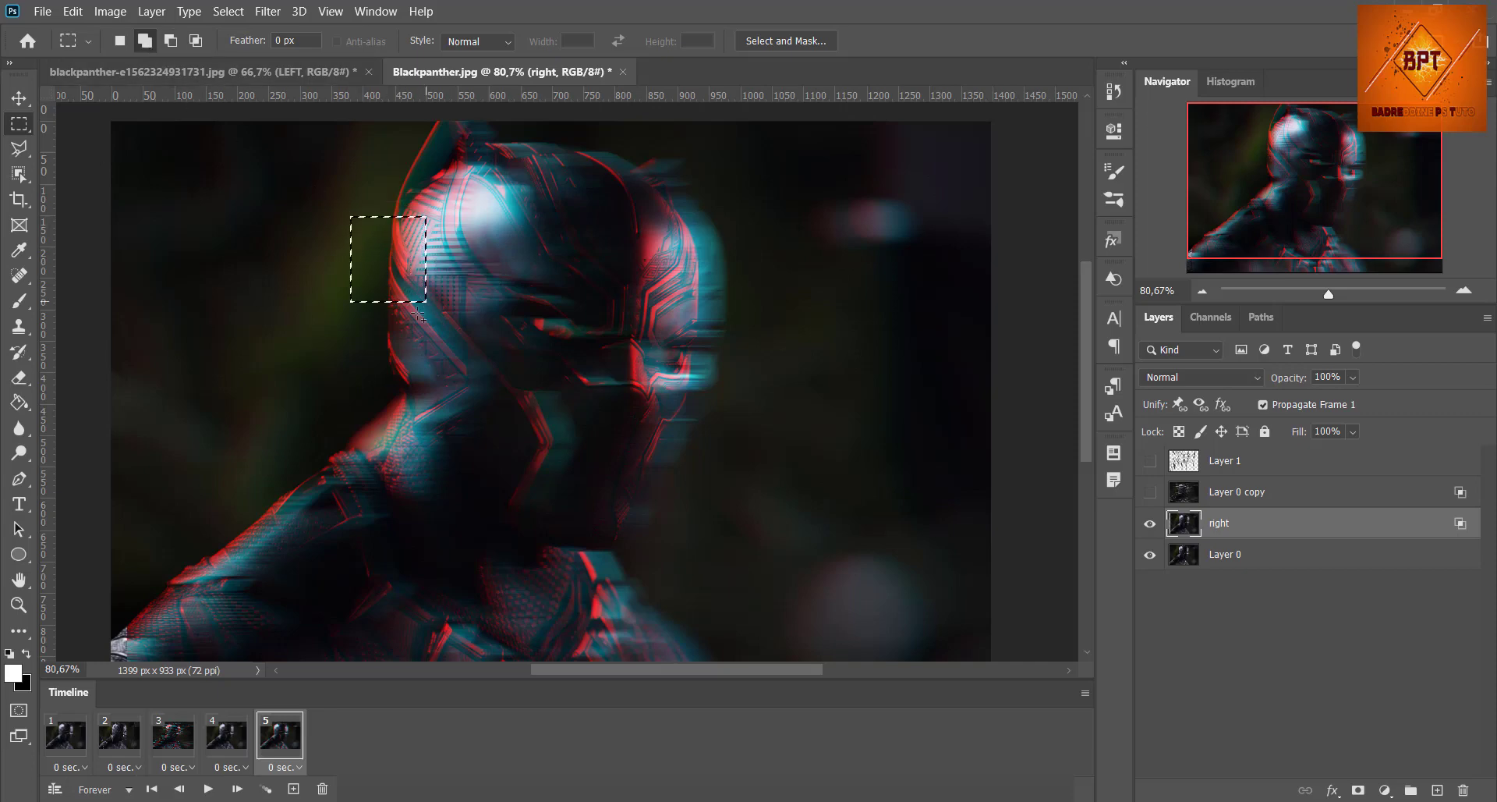
drag(141, 433, 471, 450)
drag(980, 546, 135, 575)
drag(676, 315, 644, 442)
drag(650, 131, 708, 269)
drag(524, 132, 198, 159)
drag(601, 300, 513, 379)
drag(567, 452, 592, 510)
drag(626, 654, 775, 622)
drag(452, 589, 346, 641)
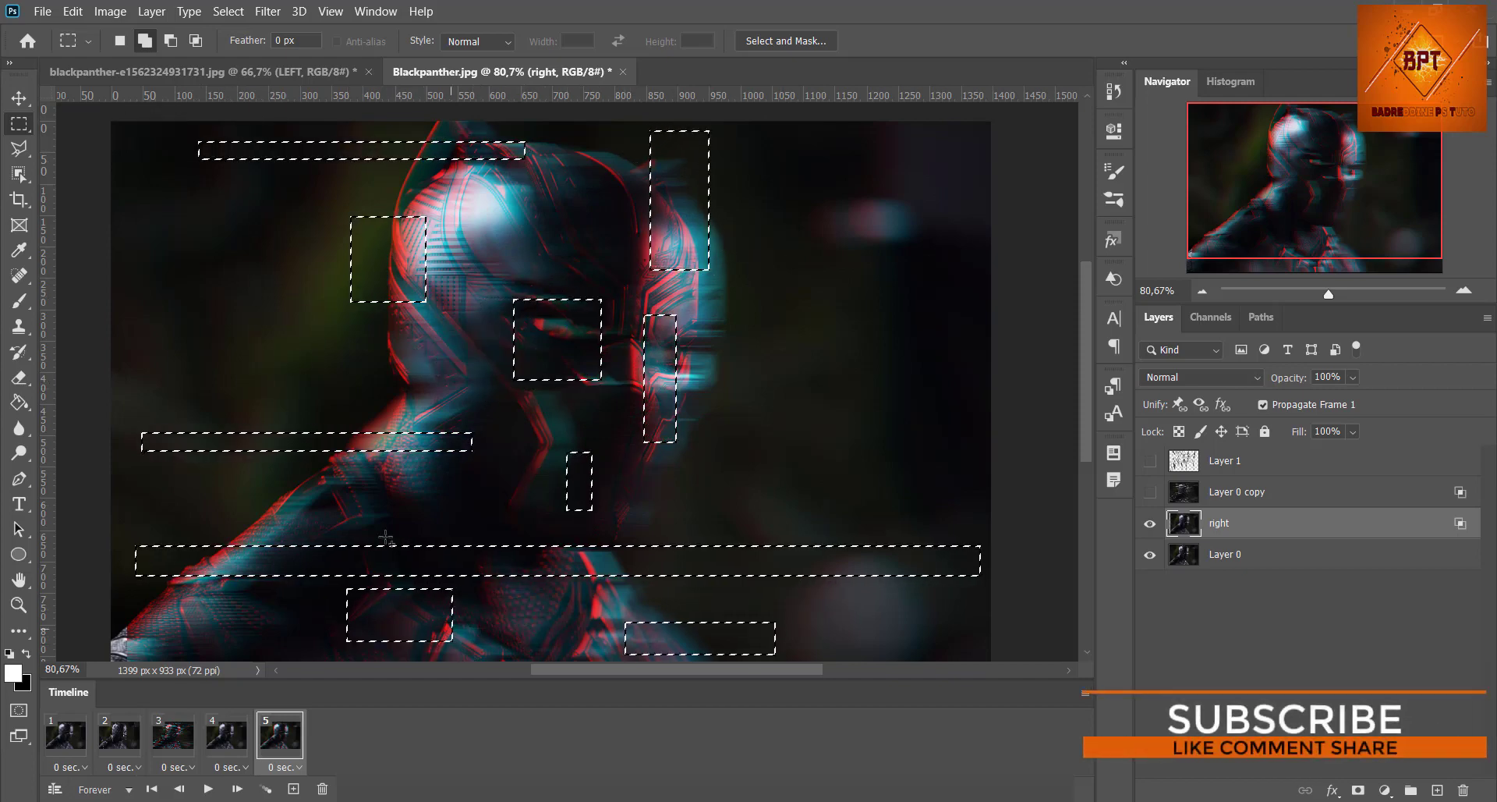
drag(329, 469, 226, 500)
drag(297, 356, 446, 381)
drag(661, 283, 931, 302)
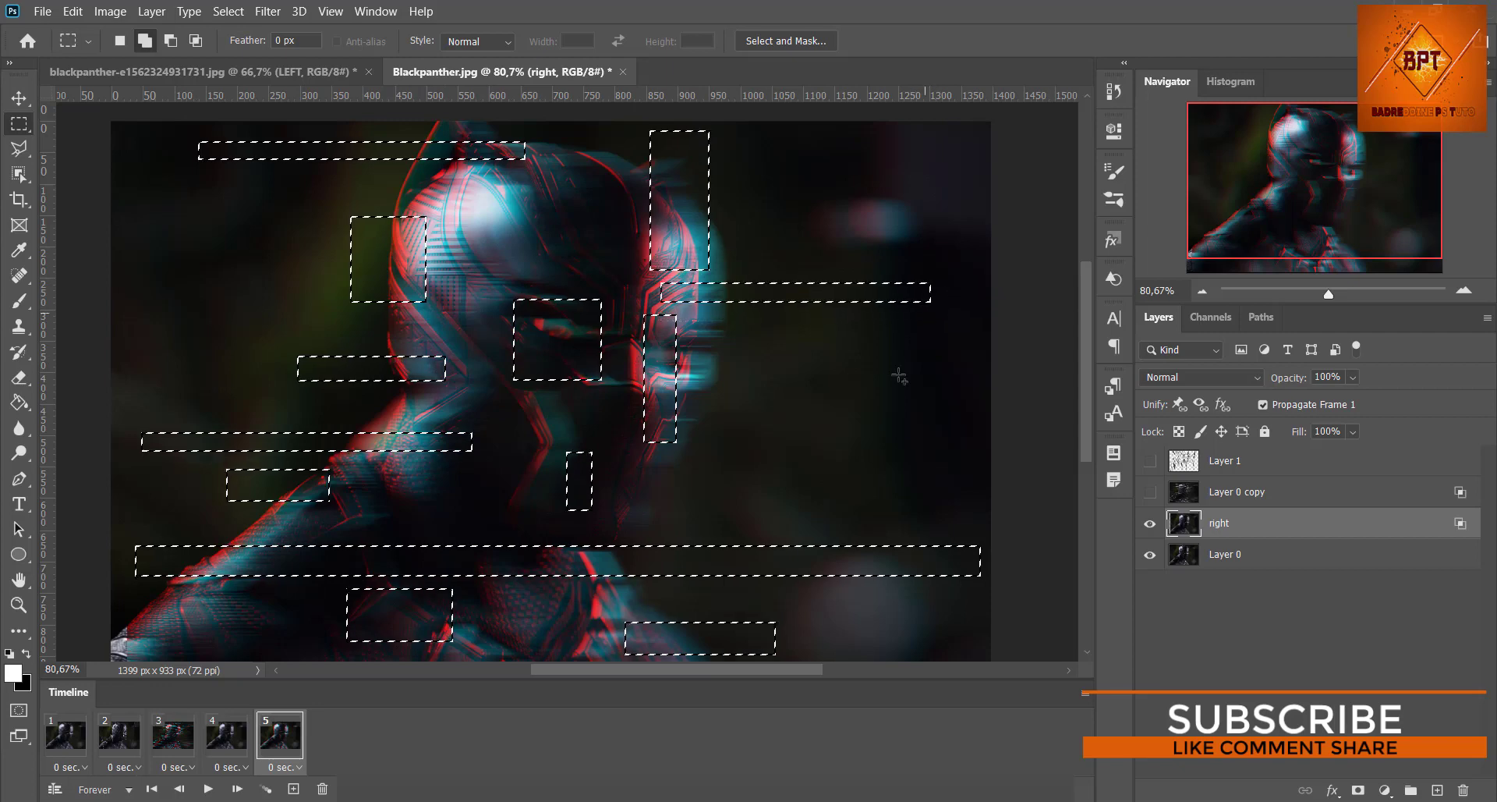
drag(624, 463, 925, 492)
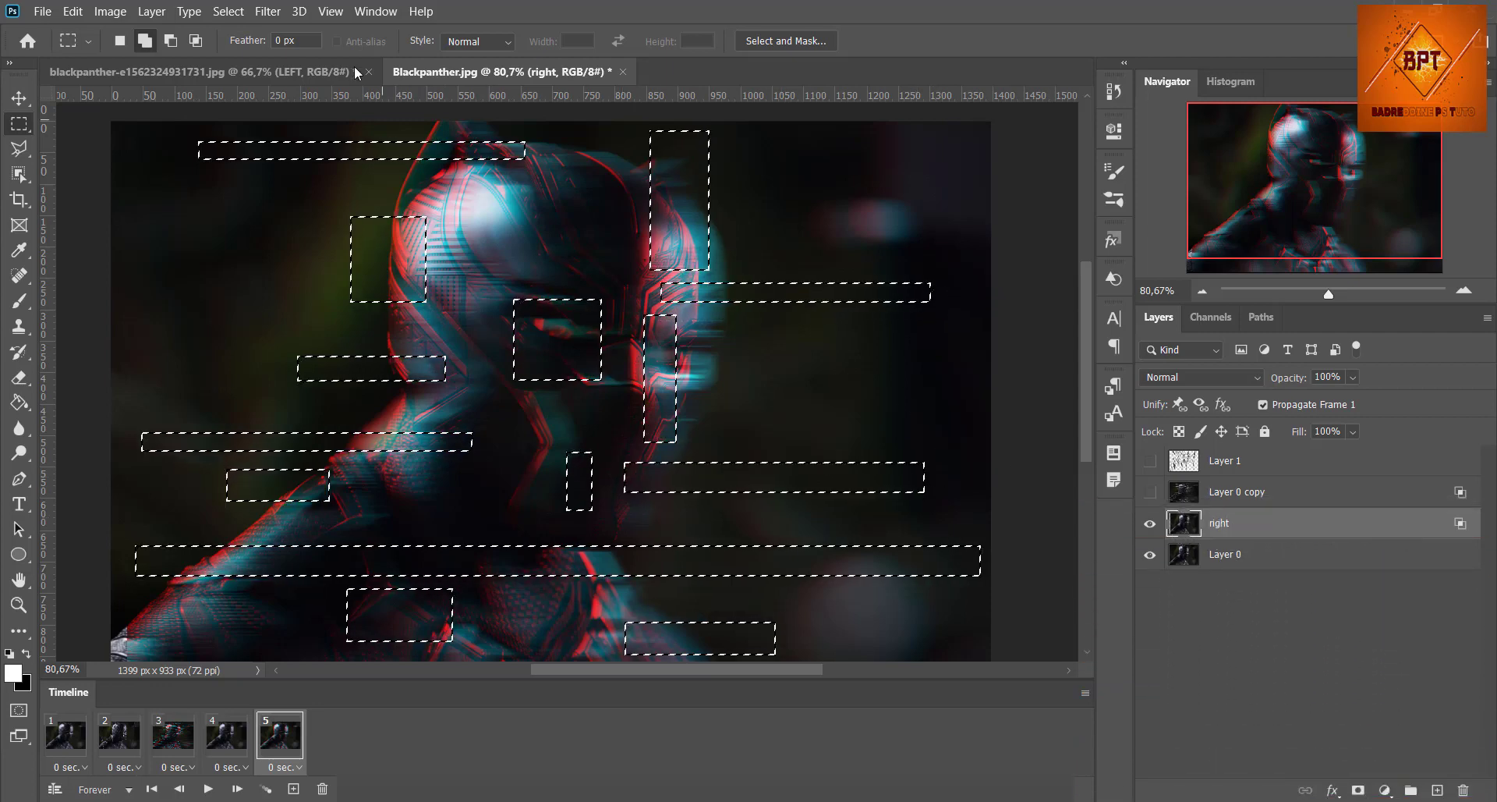
Step: Apply a Square-type Wave distortion to the selected areas with horizontal scale 12% and vertical scale 84%
click(267, 12)
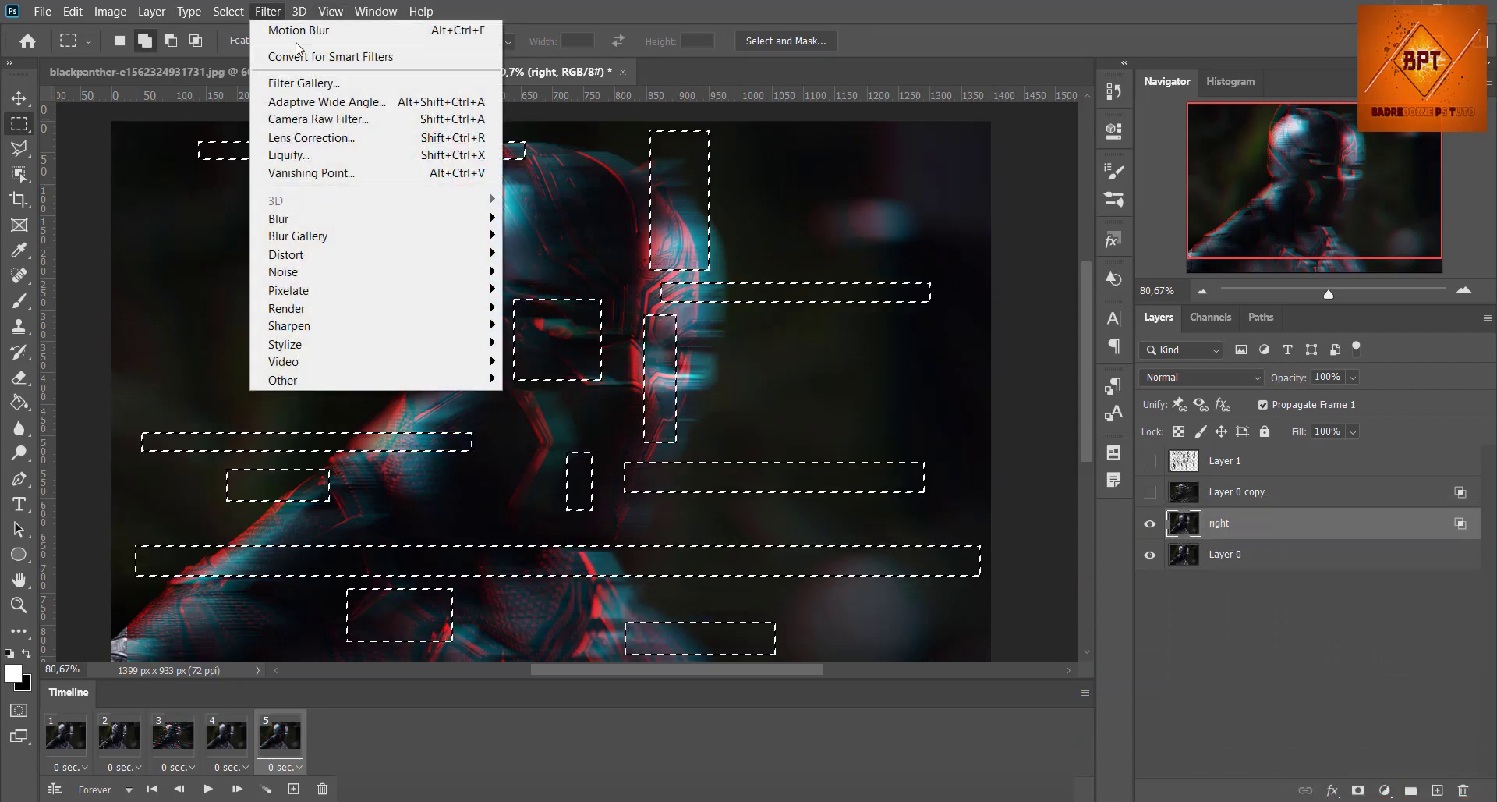
mouse_move(479, 262)
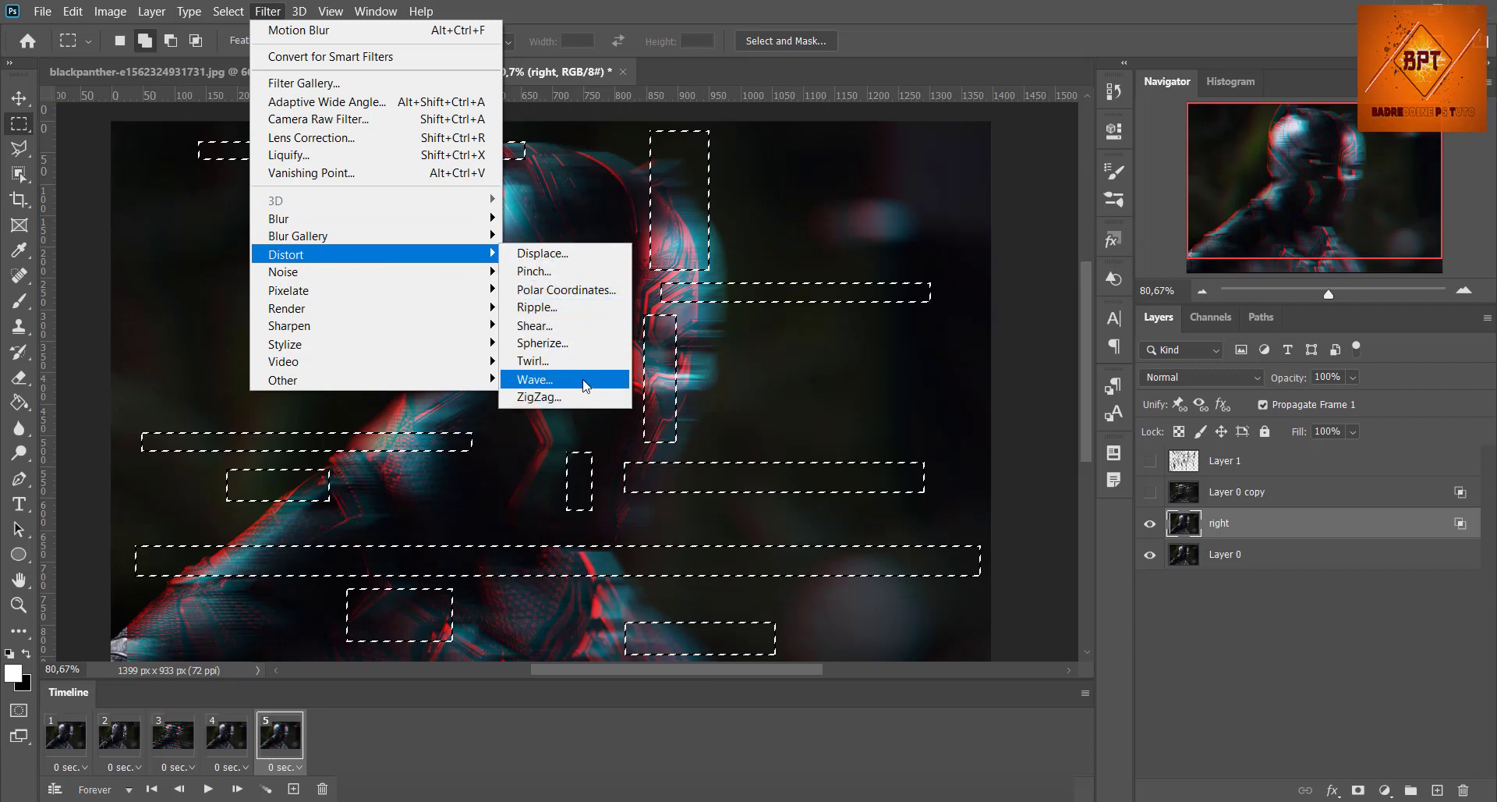
click(582, 379)
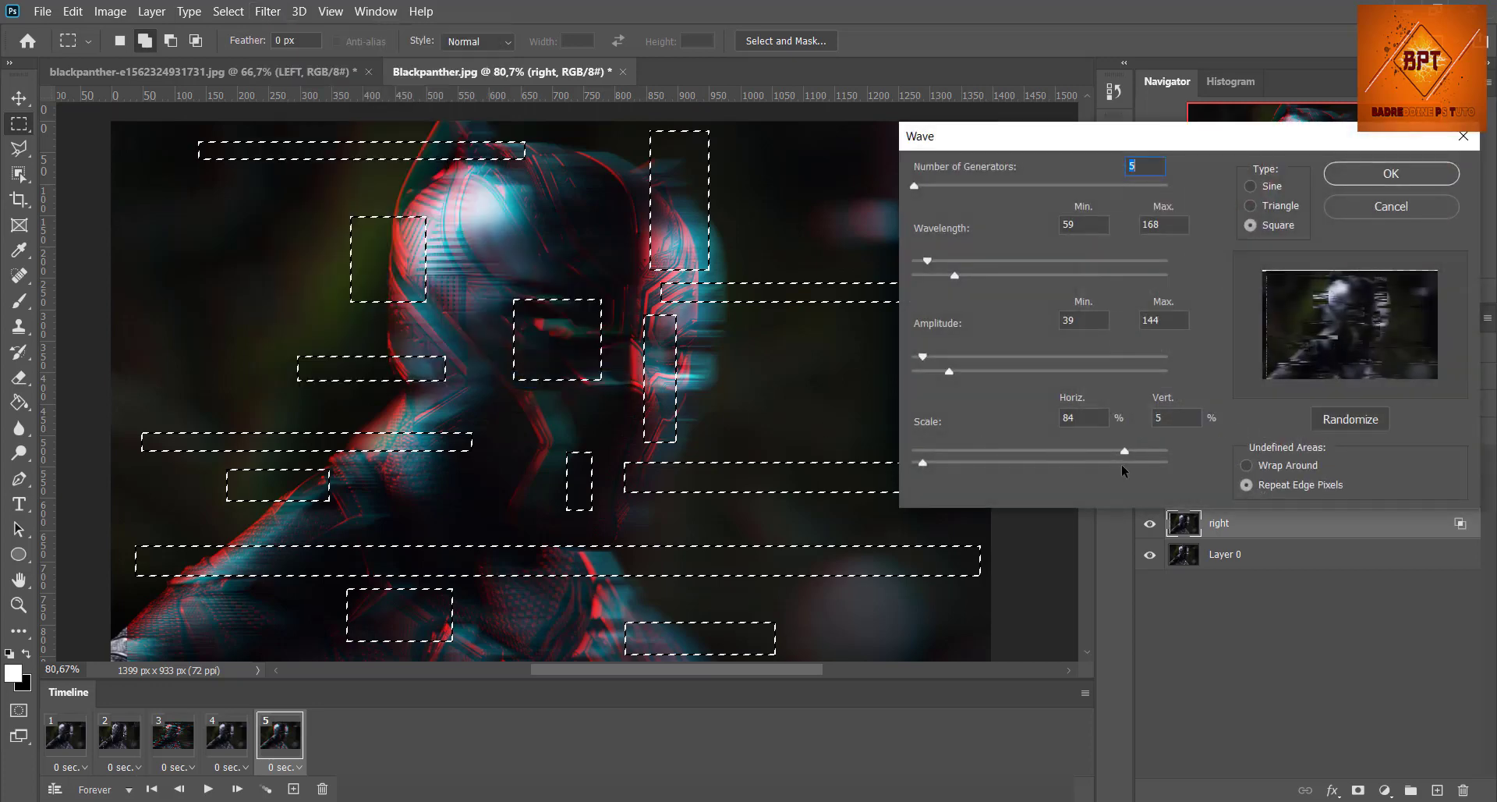
click(1125, 462)
drag(954, 451, 942, 450)
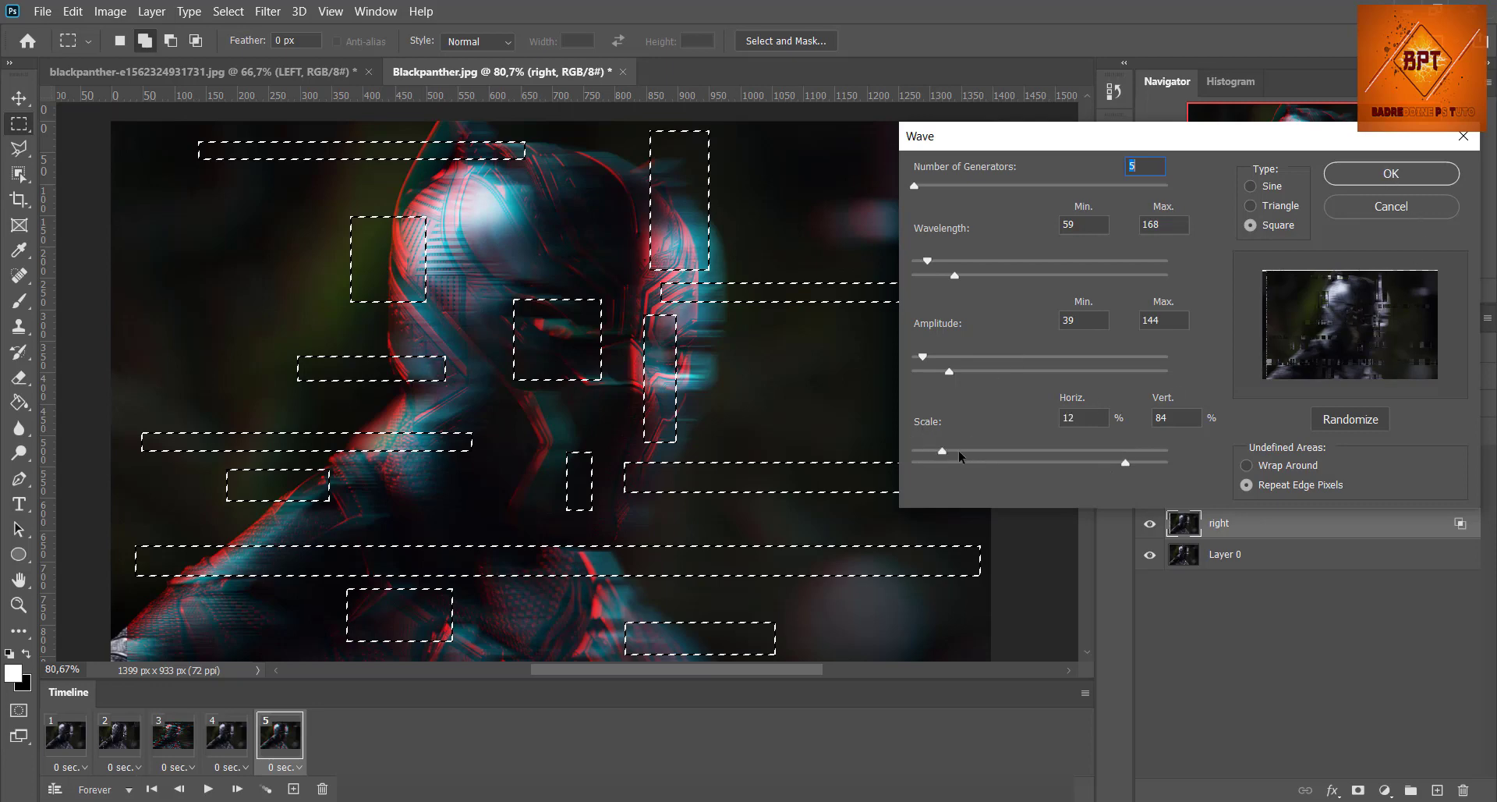
click(1396, 176)
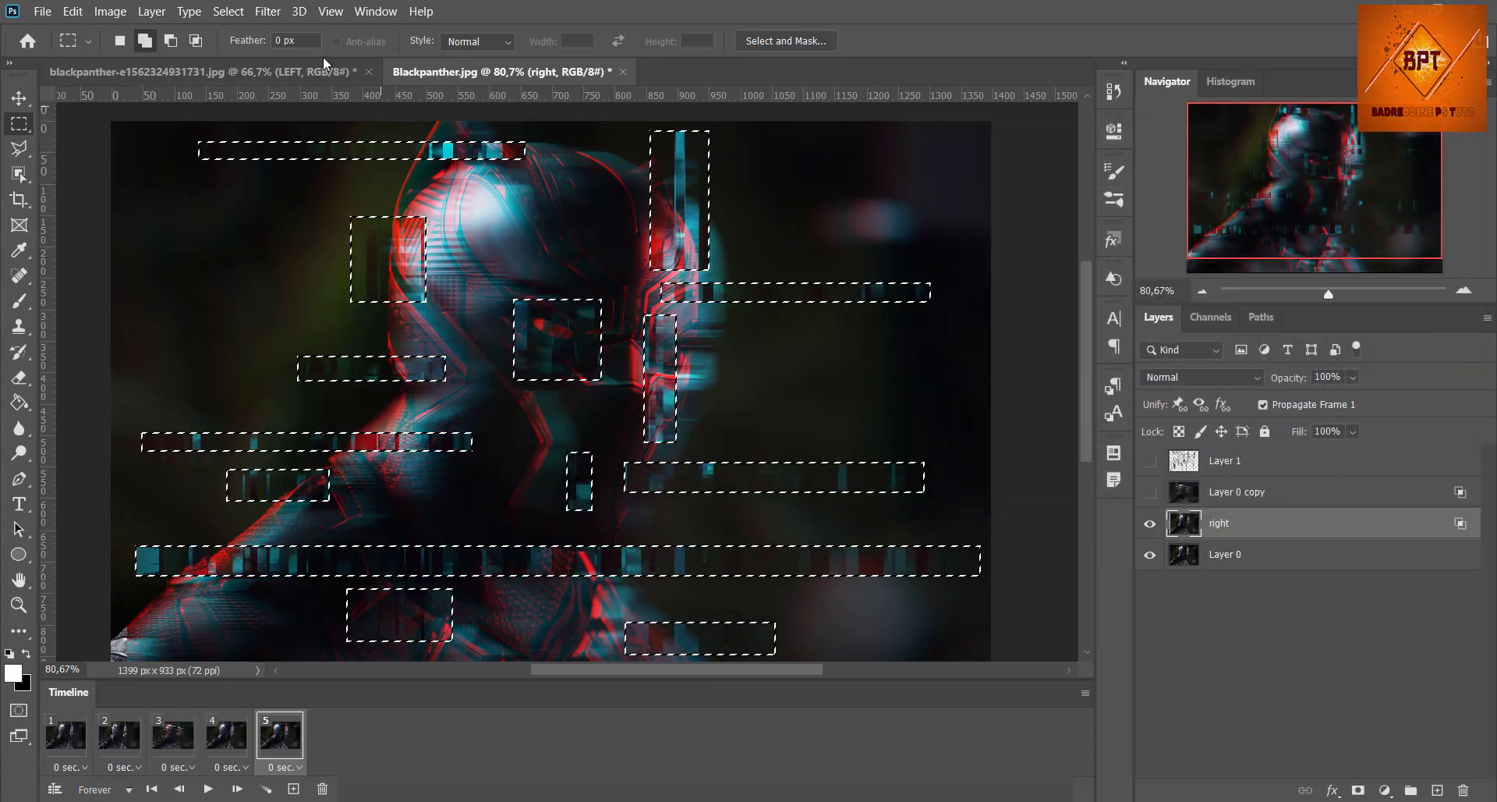
Step: Reapply the last Wave filter to the selected areas of the "right" layer and clear the selection
click(275, 12)
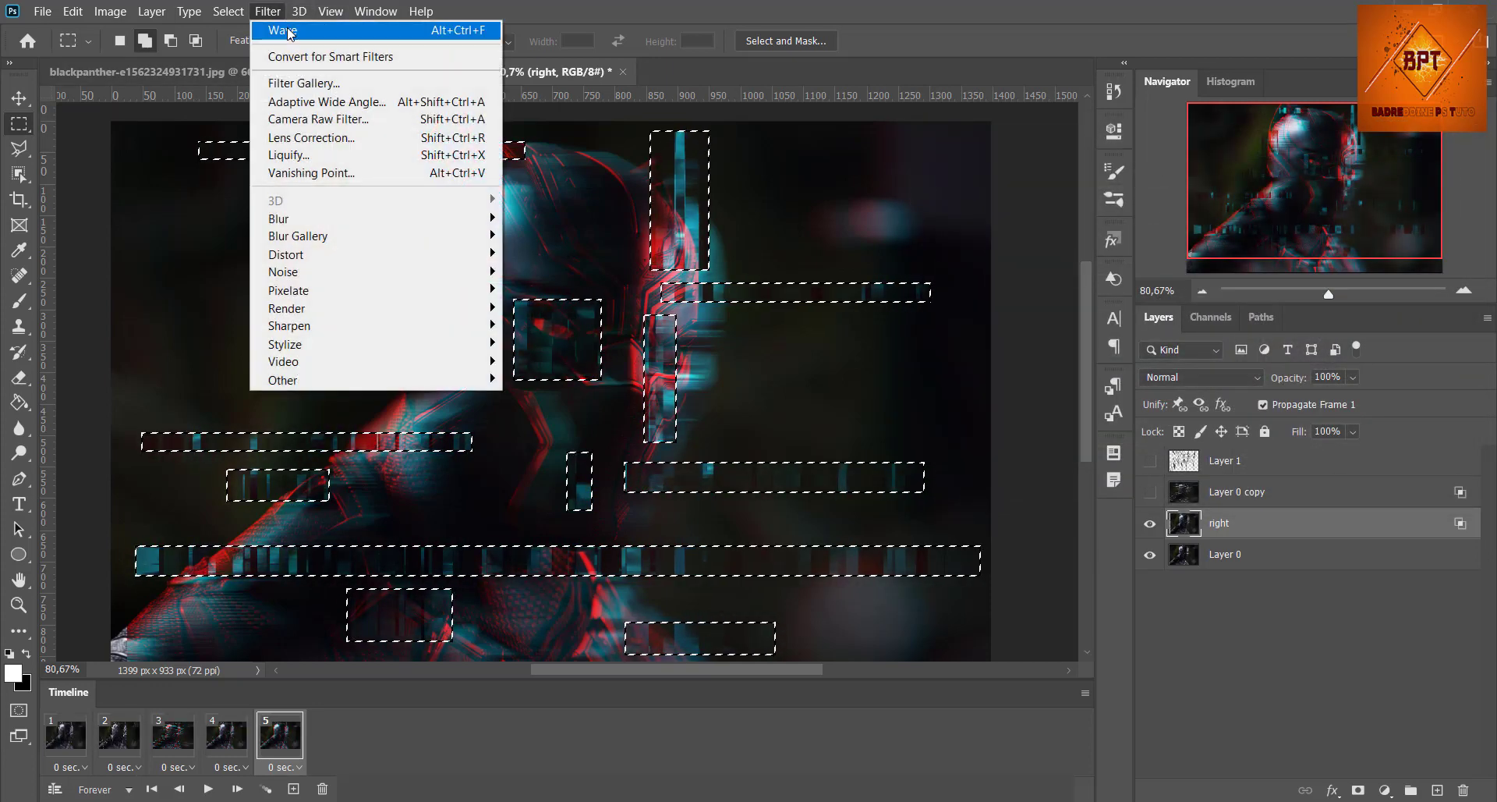
click(293, 27)
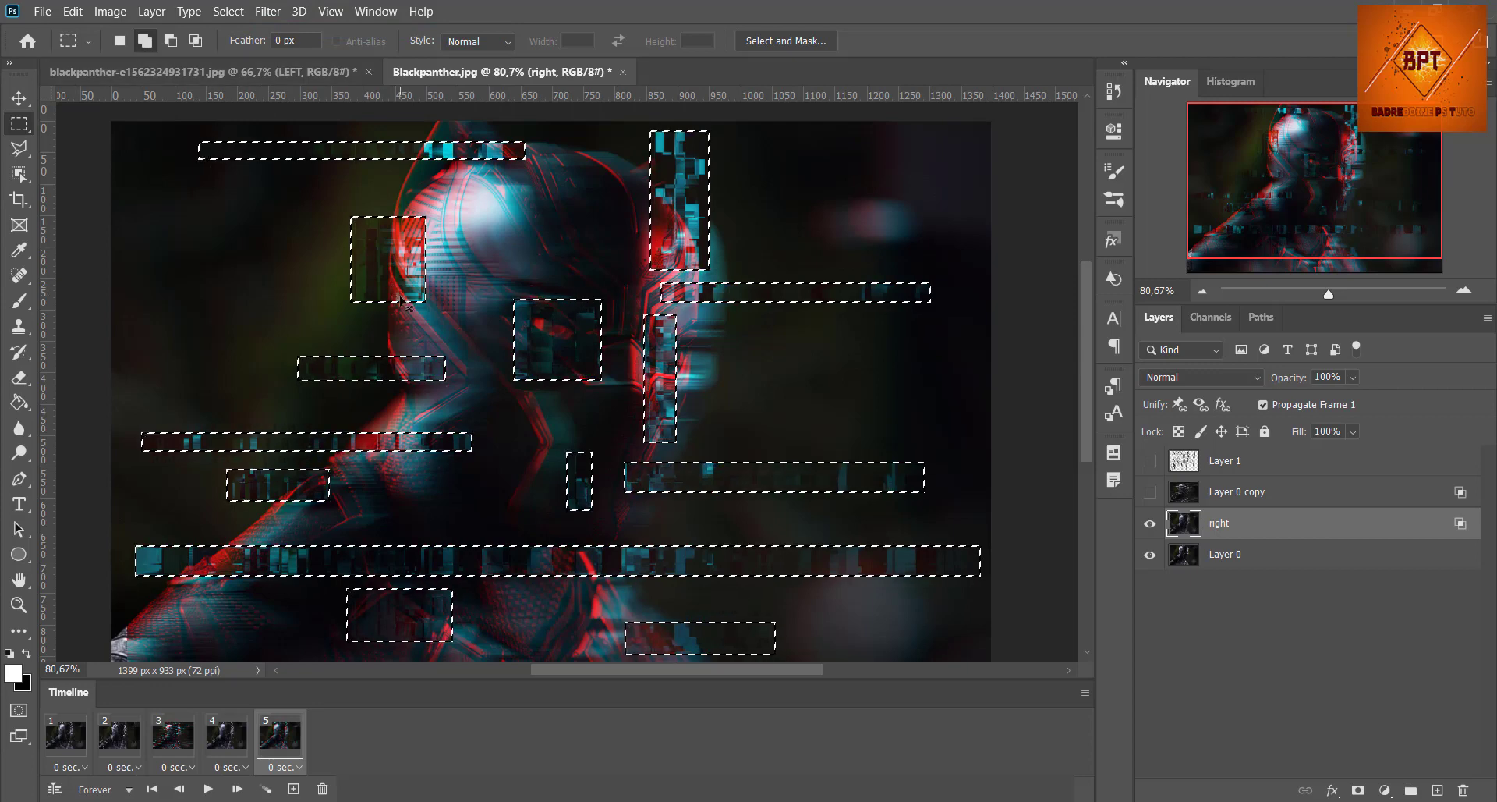
key(ctrl+d)
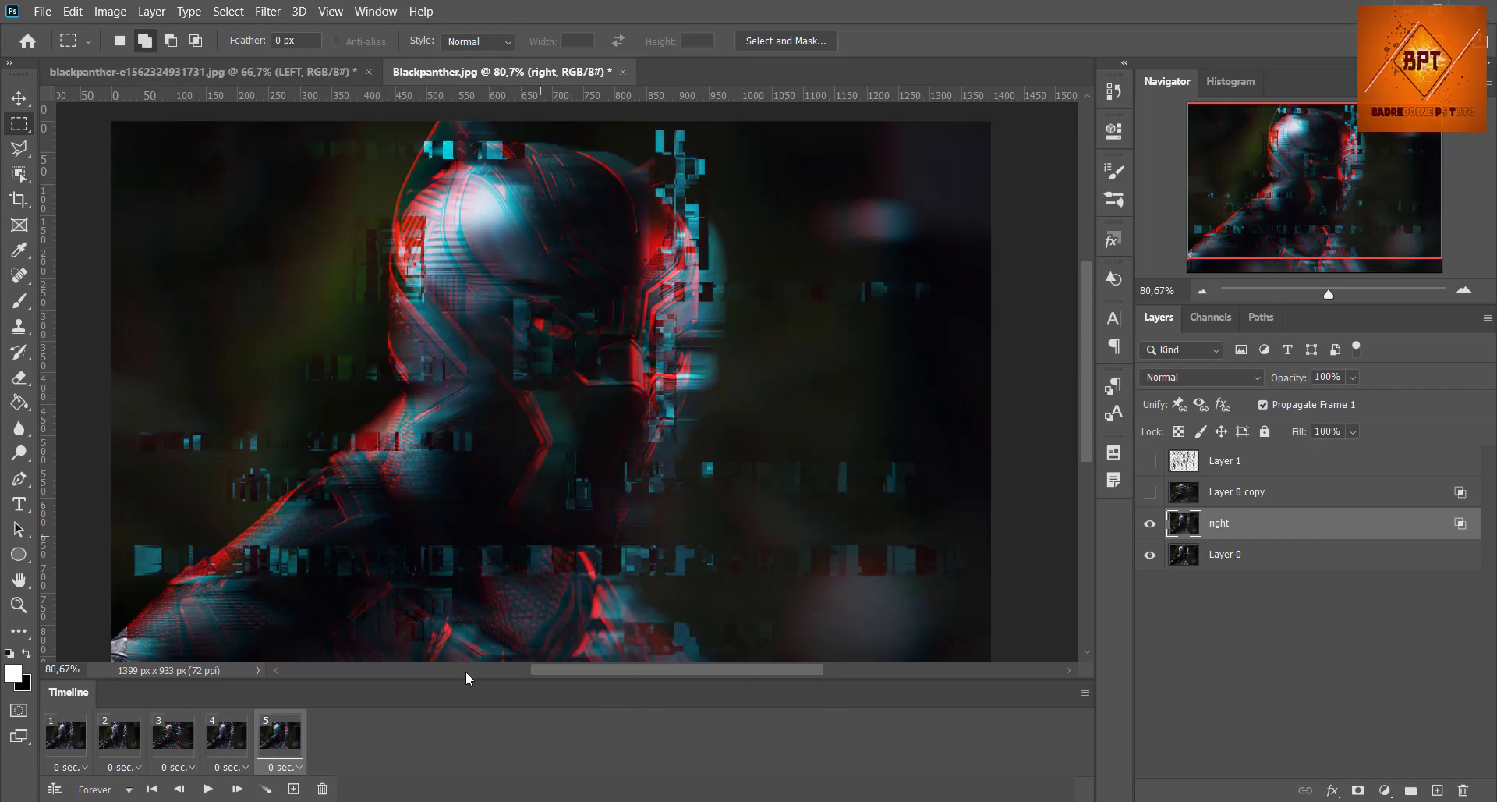
Step: Add a sixth animation frame with the "right" layer hidden, followed by a seventh frame
click(294, 789)
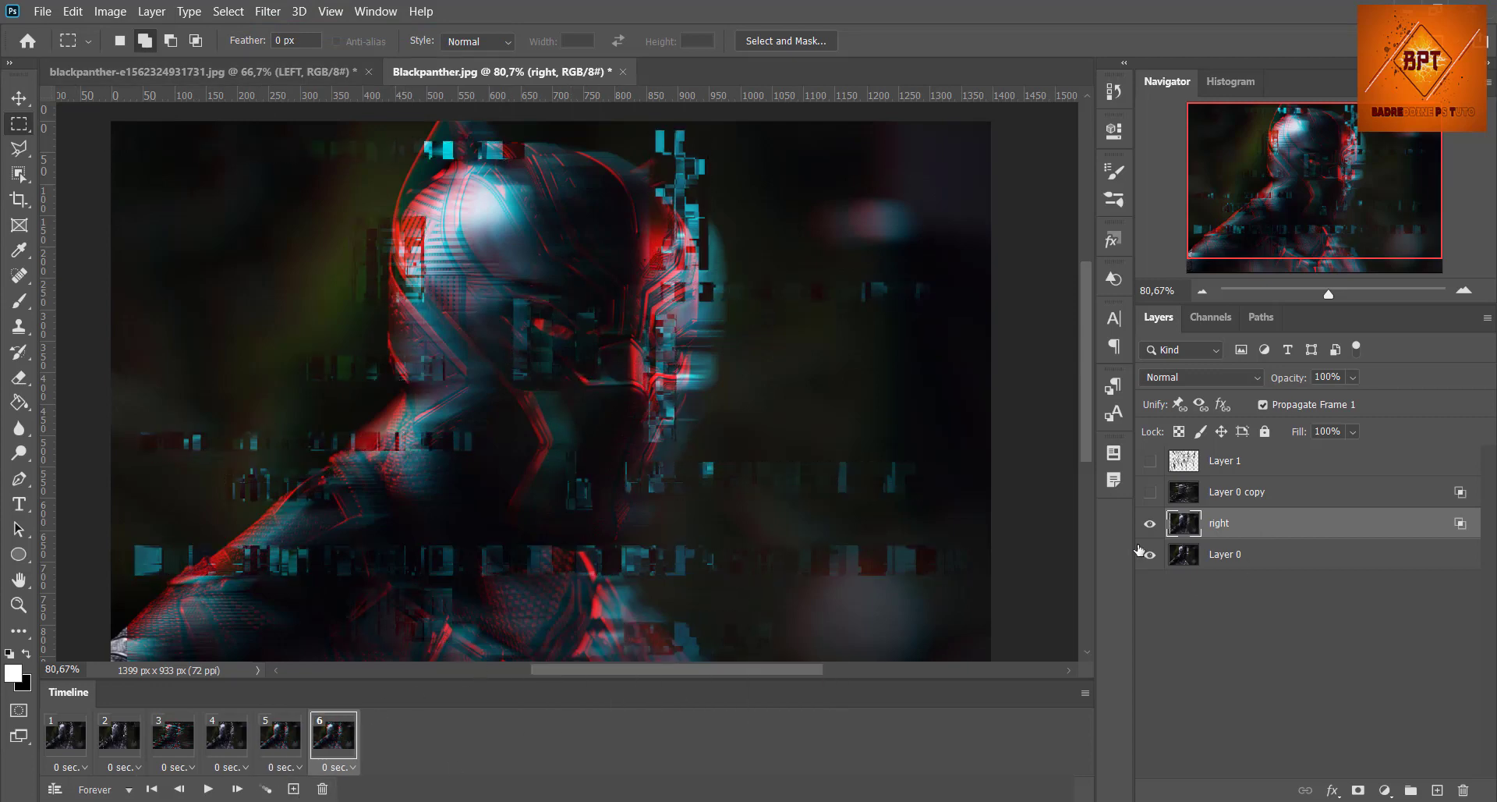
click(1150, 523)
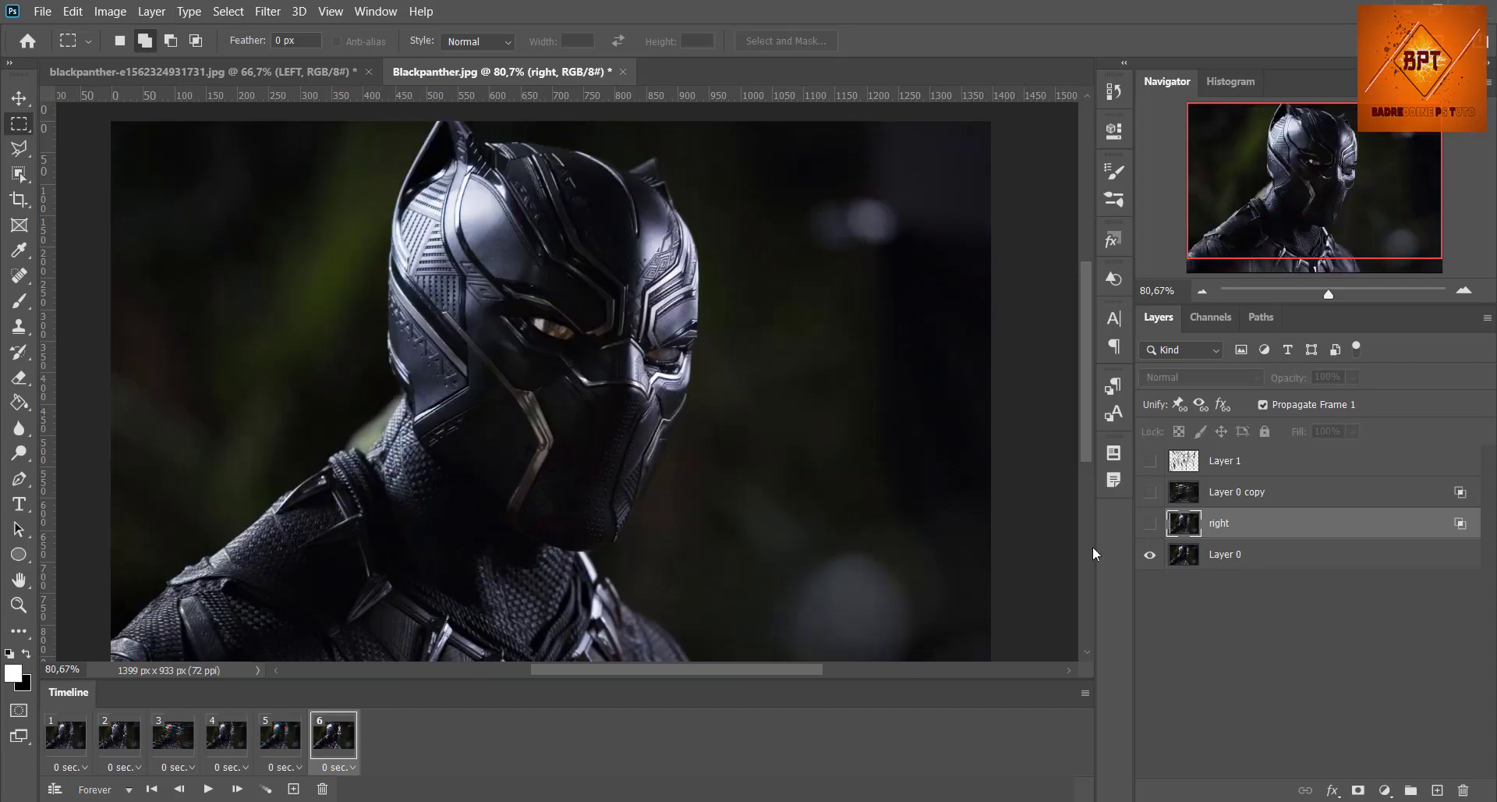
click(293, 788)
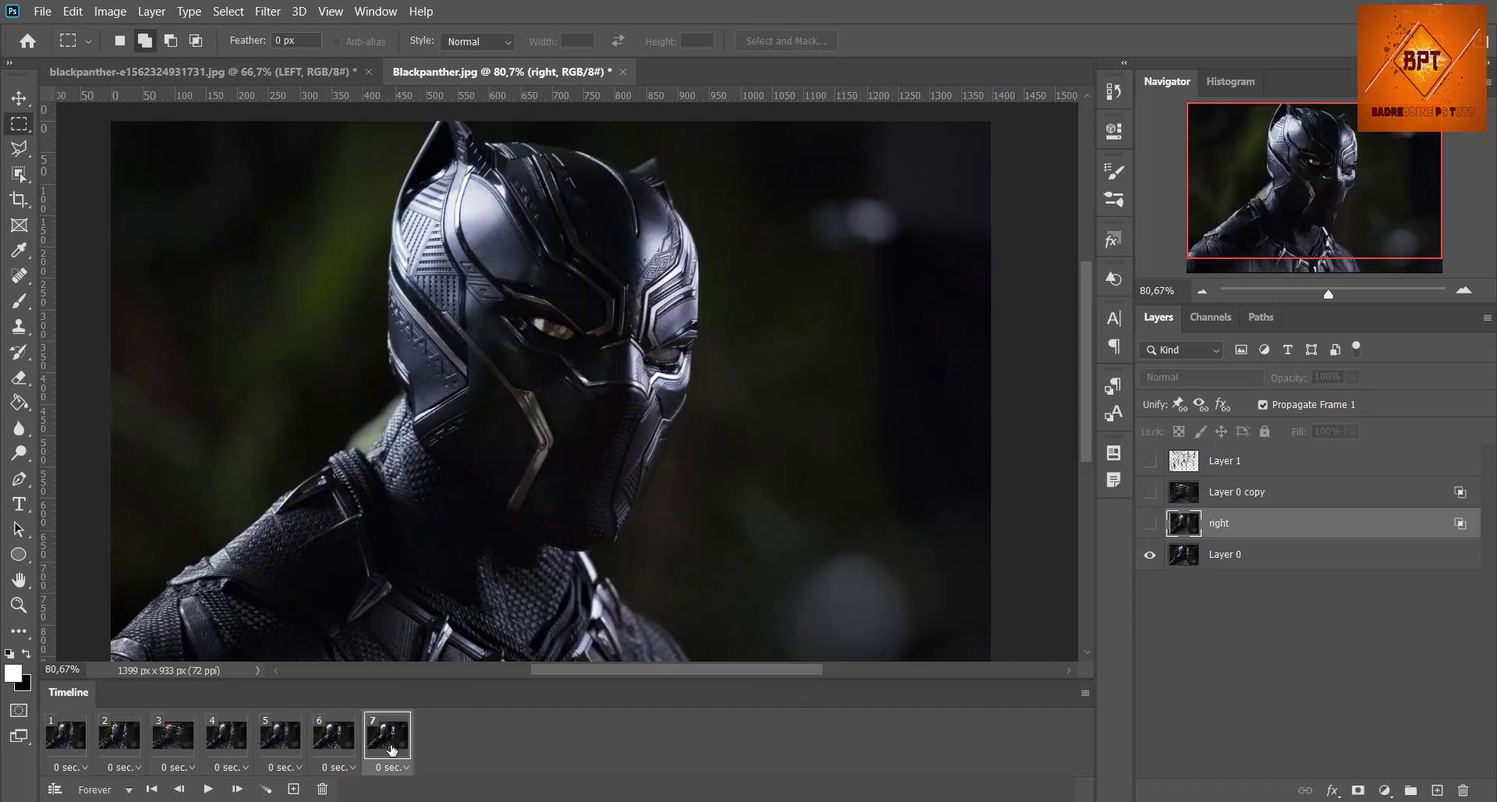
Step: Duplicate Layer 0 and turn off the red channel in the copy's blending options
click(1370, 557)
key(ctrl+j)
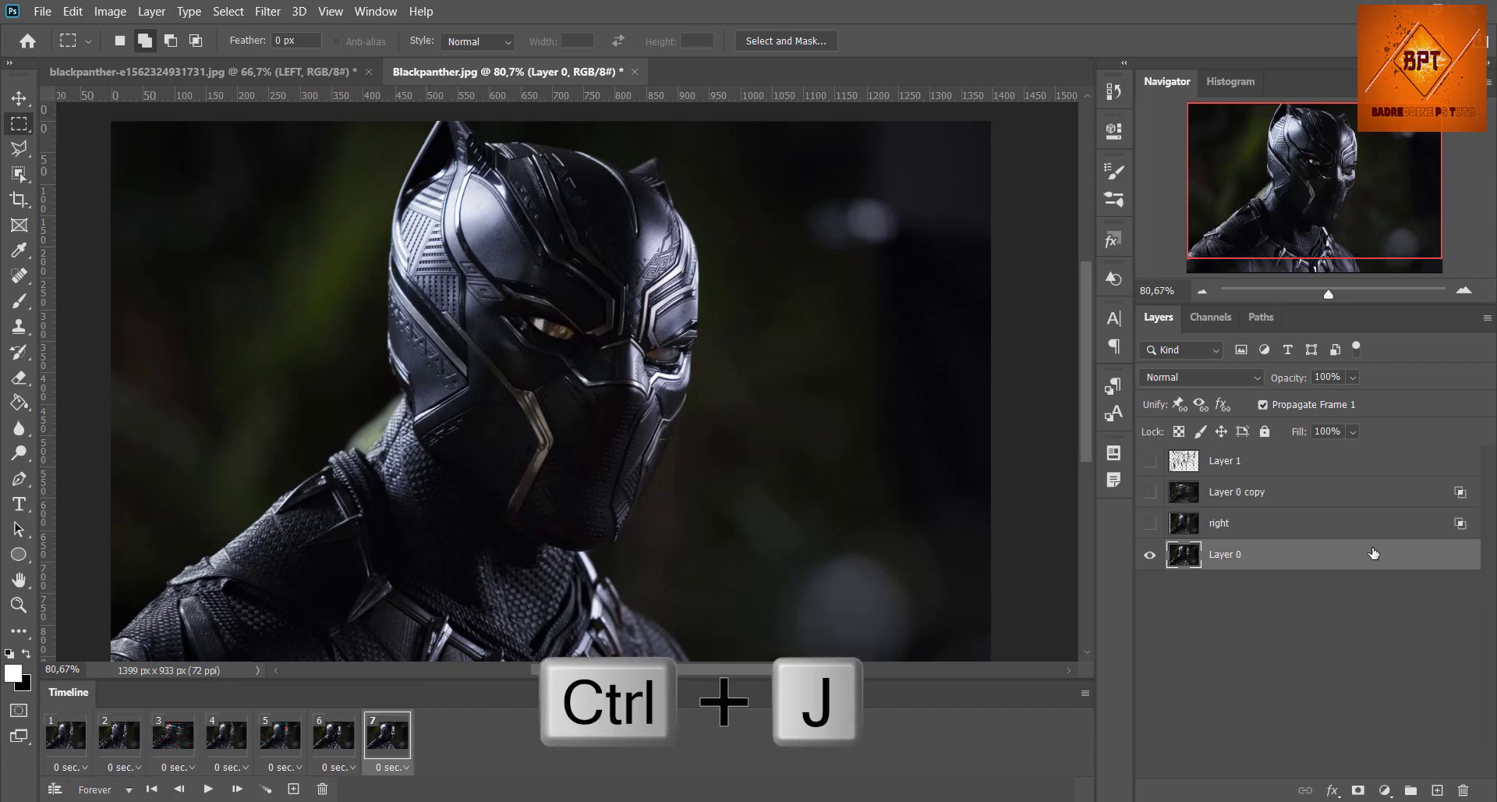
double_click(1370, 557)
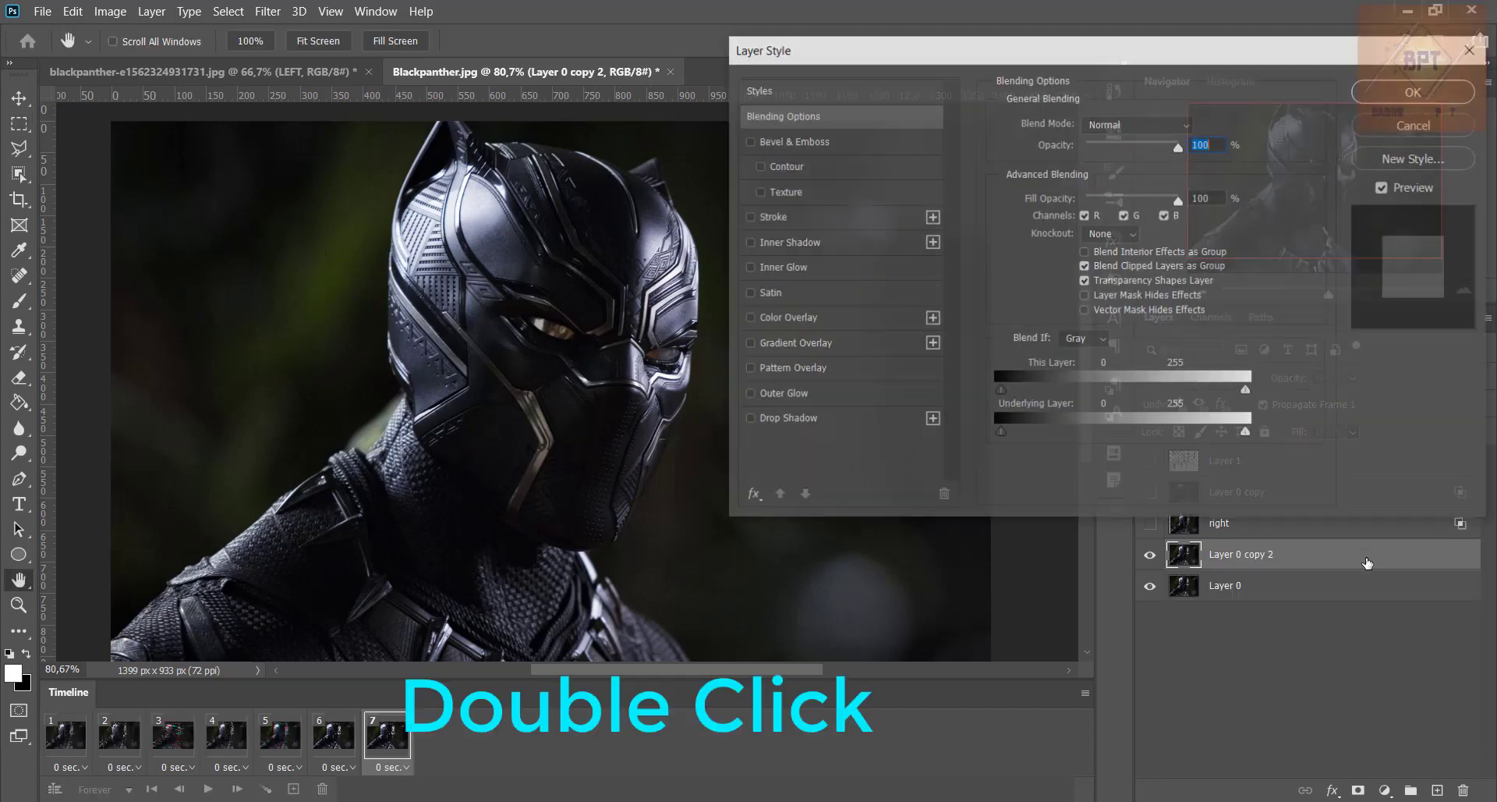
click(1084, 215)
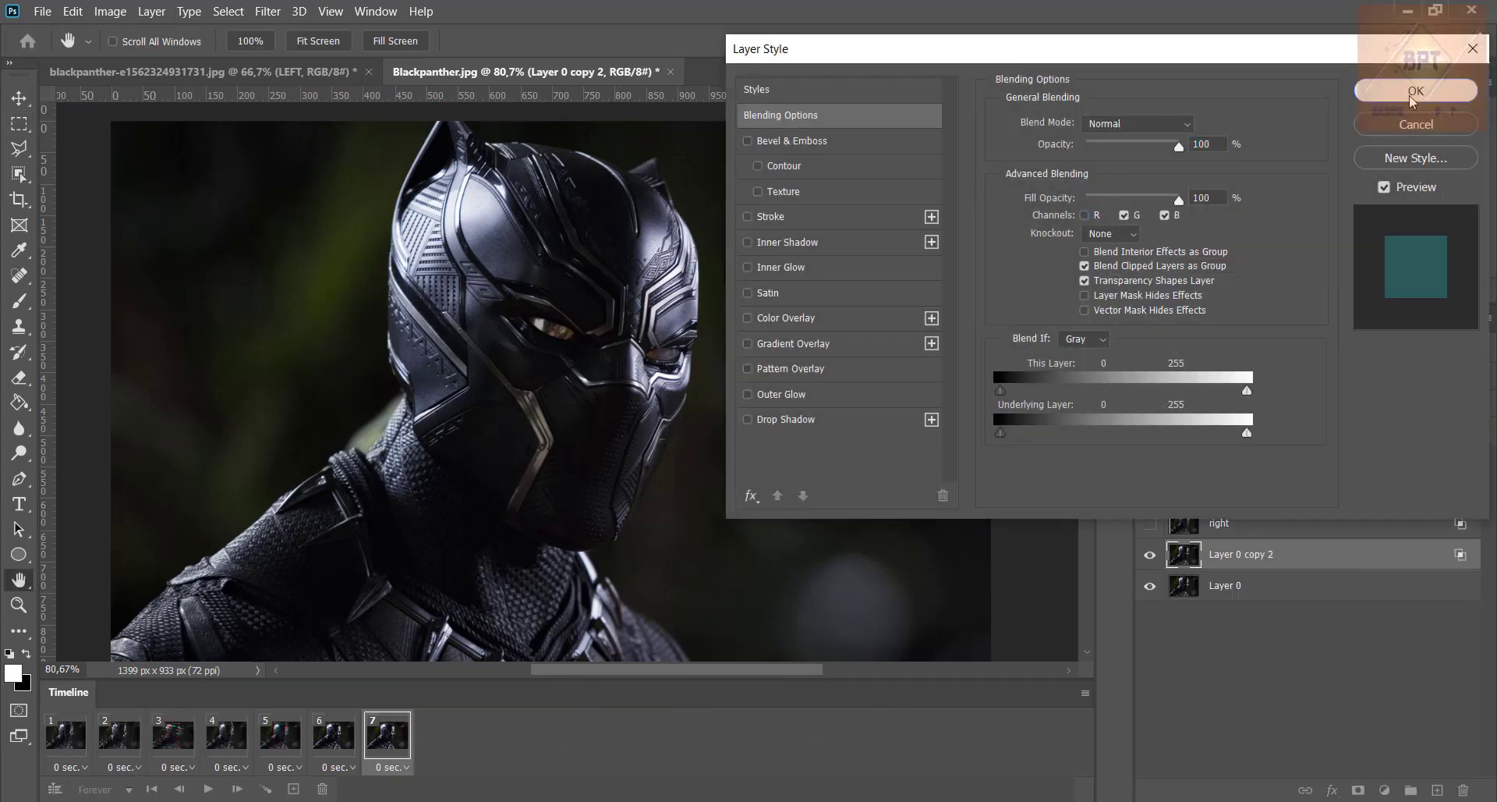
click(1415, 91)
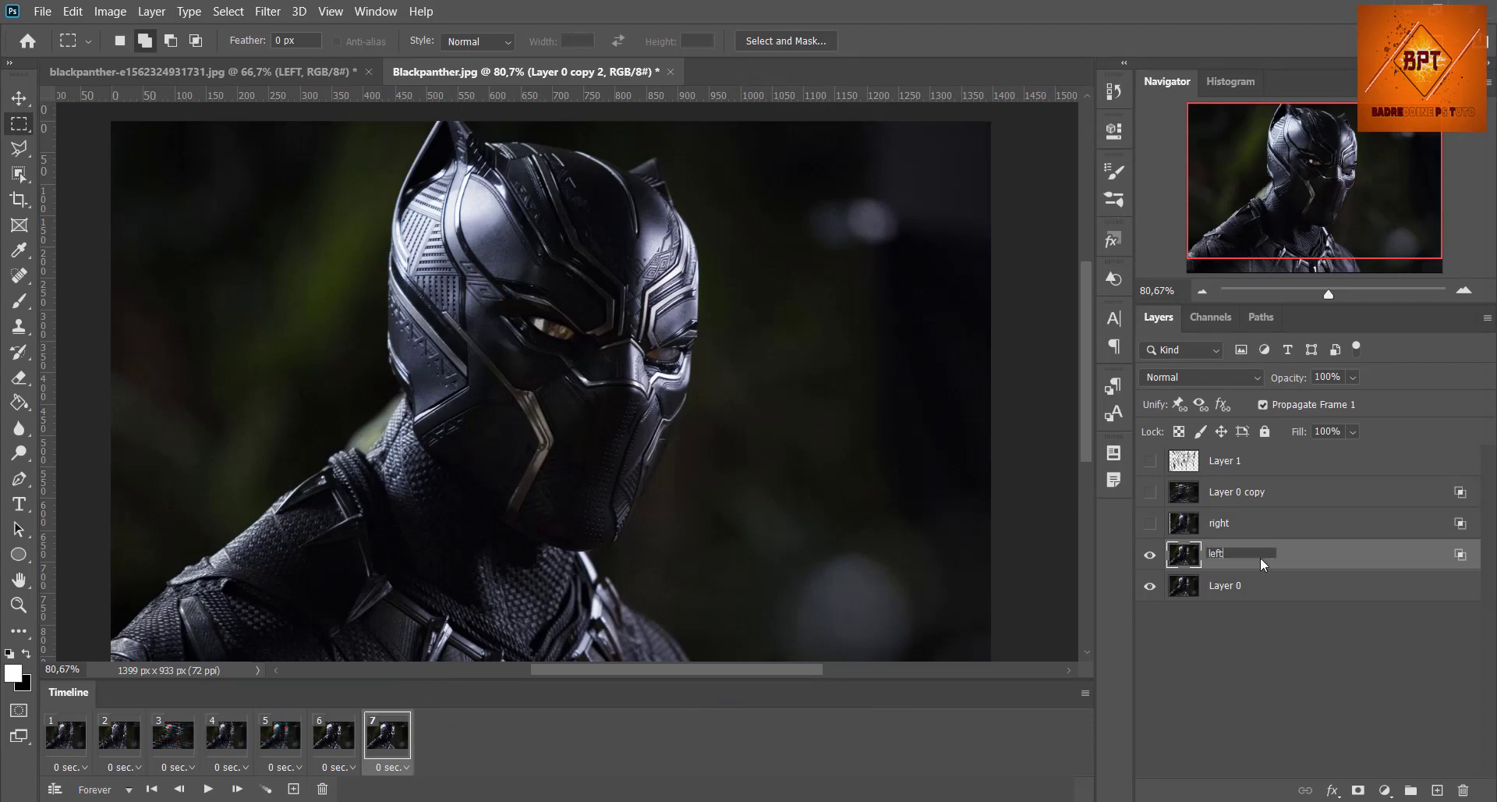
Step: Rename the duplicated layer "left" and shift its image slightly to the left to offset the colour channels
key(Return)
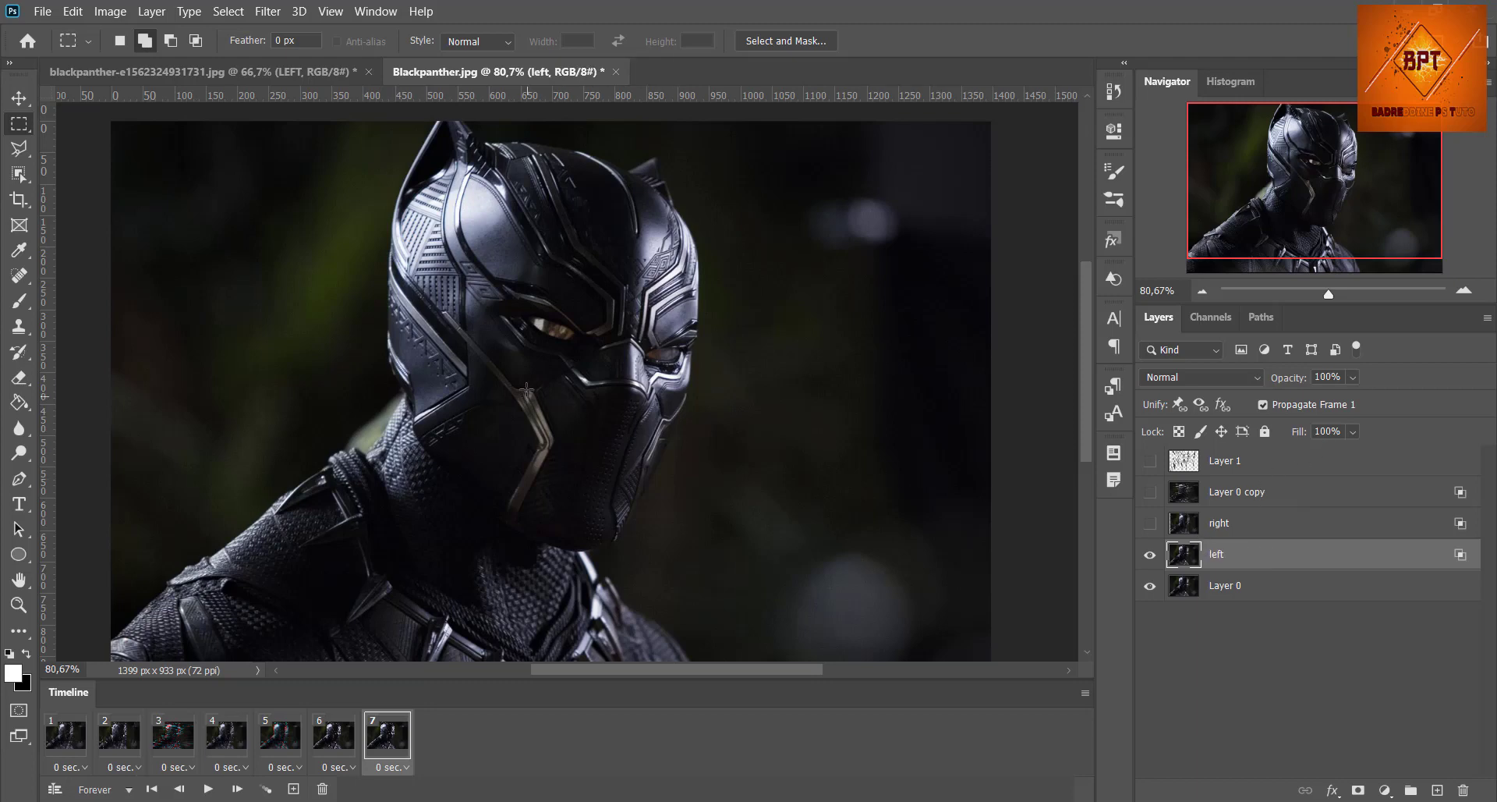
click(19, 98)
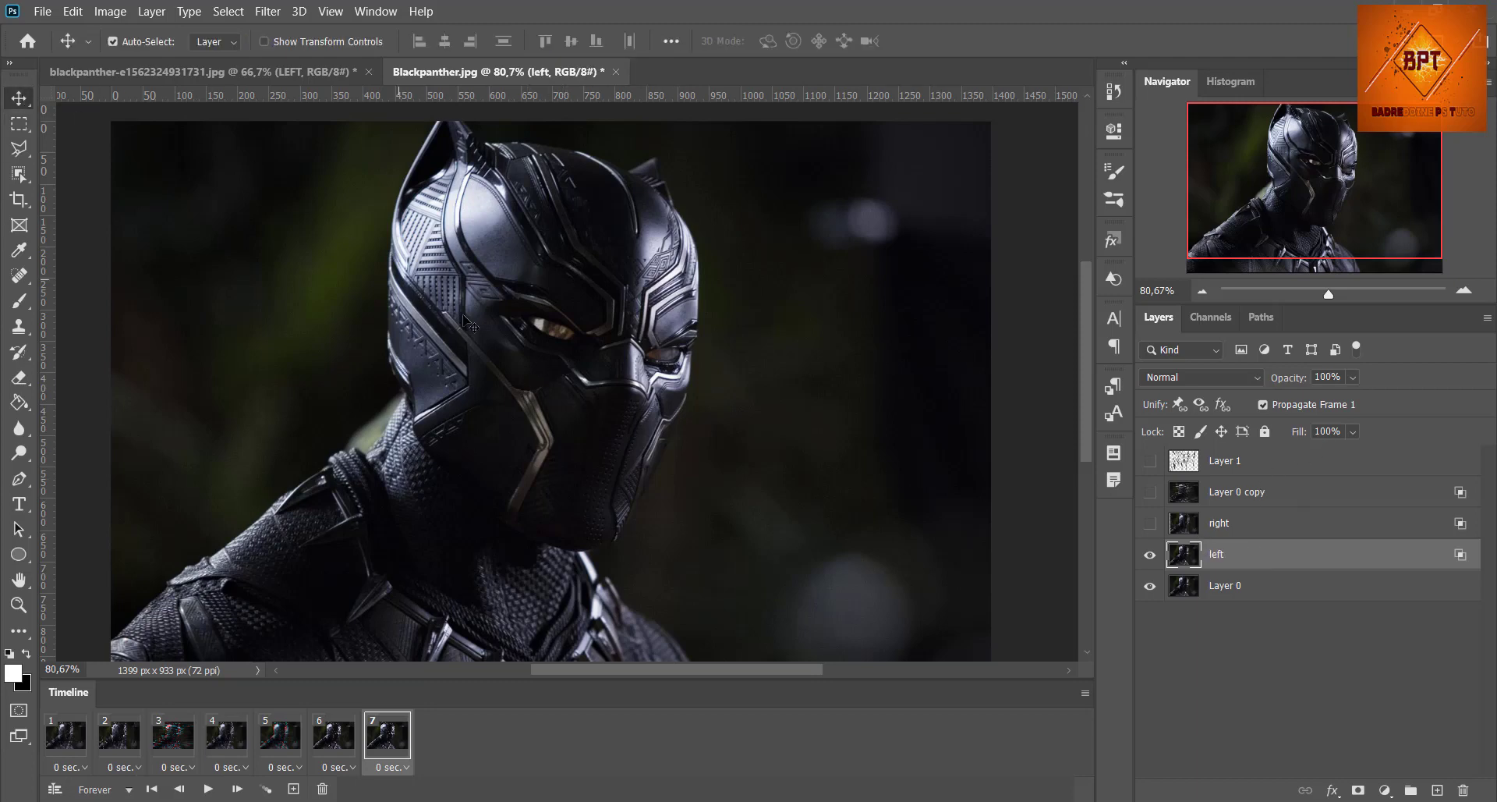
drag(584, 402, 557, 399)
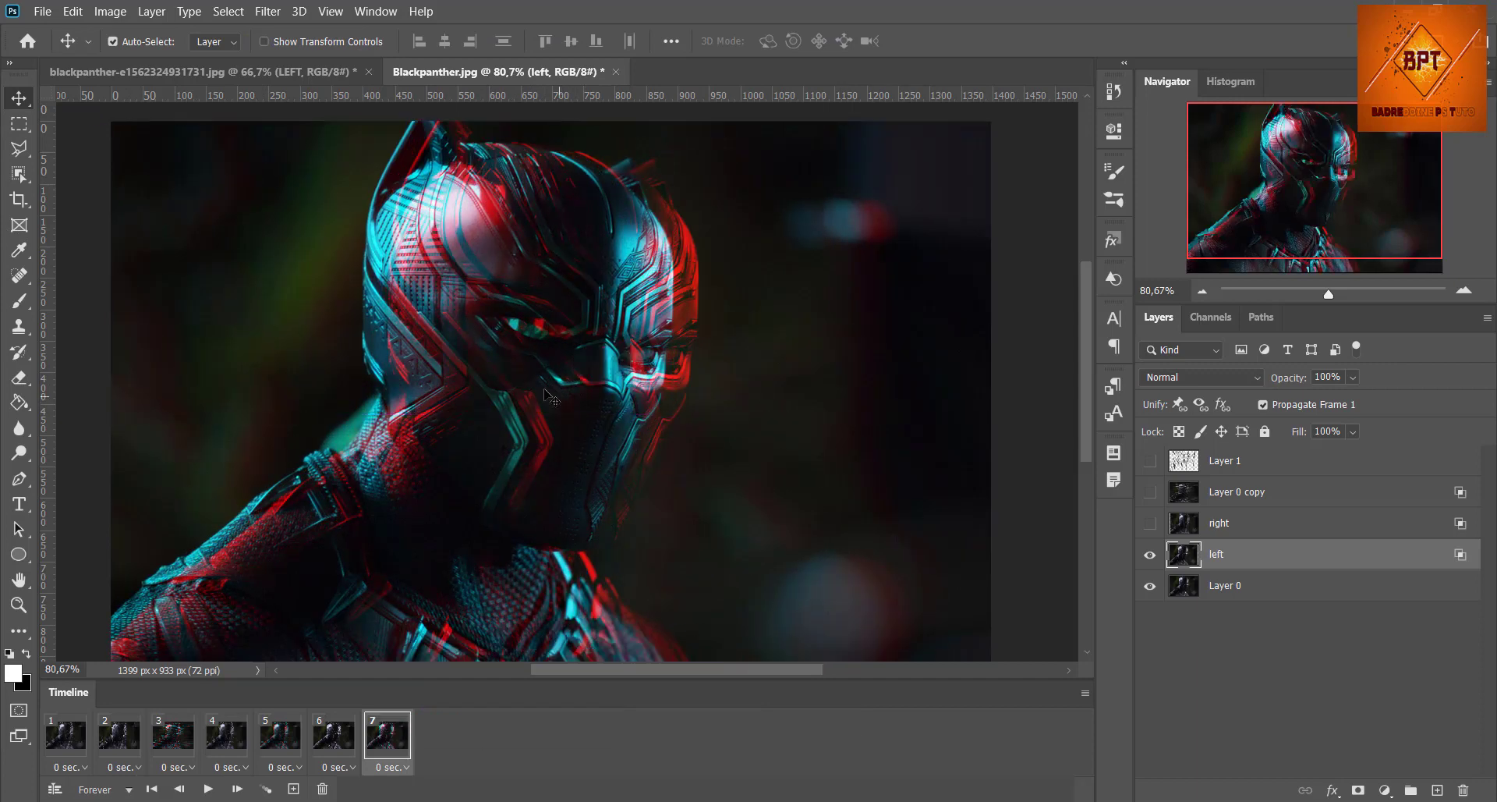
Step: Select 17 scattered rectangles of varied sizes, including thin horizontal and vertical strips, across the figure and background in one combined marquee selection
click(19, 122)
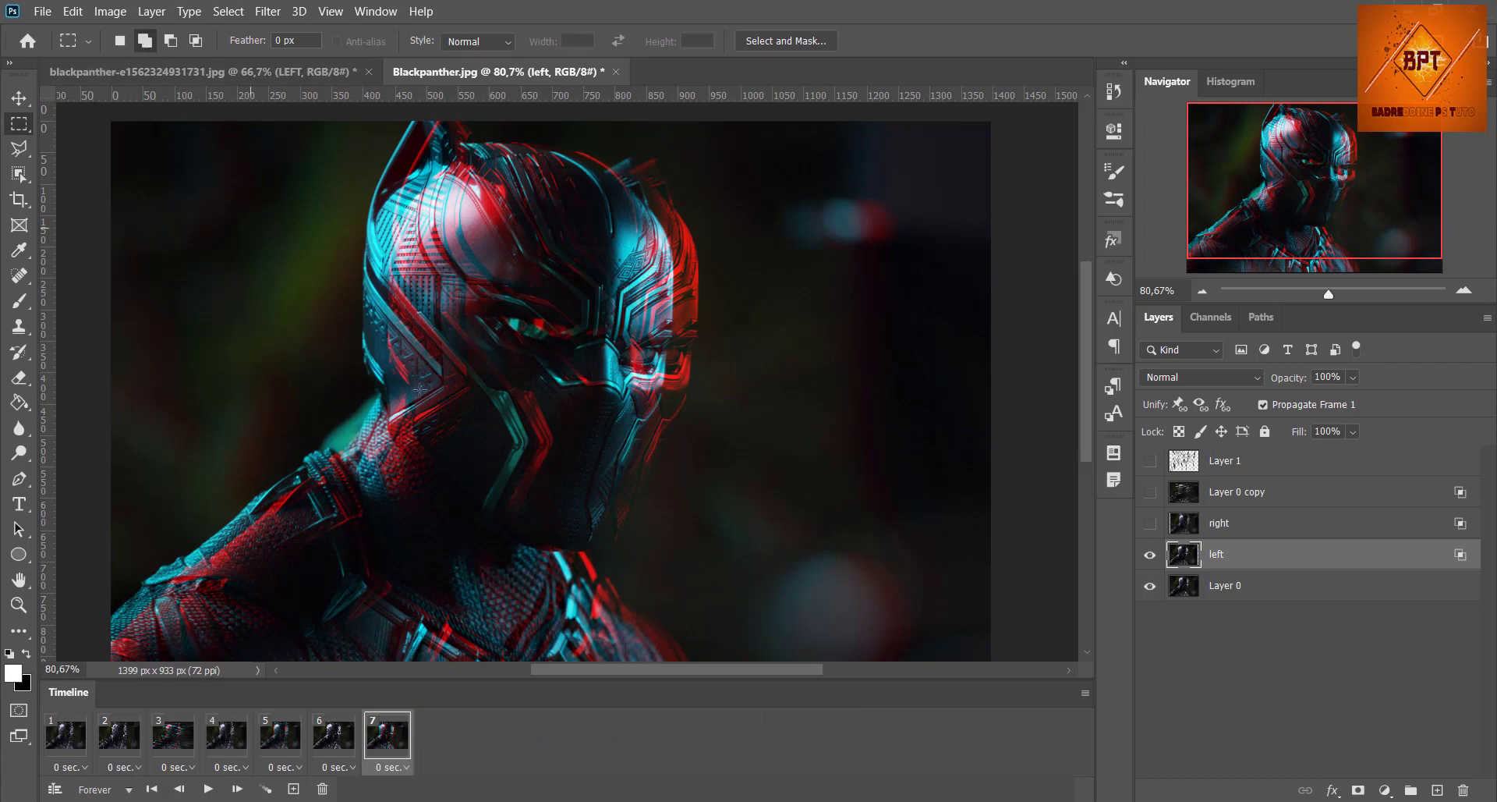
drag(331, 258, 422, 377)
drag(626, 334, 730, 396)
drag(648, 159, 705, 279)
drag(475, 126, 524, 207)
drag(164, 198, 440, 227)
drag(169, 453, 267, 581)
drag(490, 542, 896, 585)
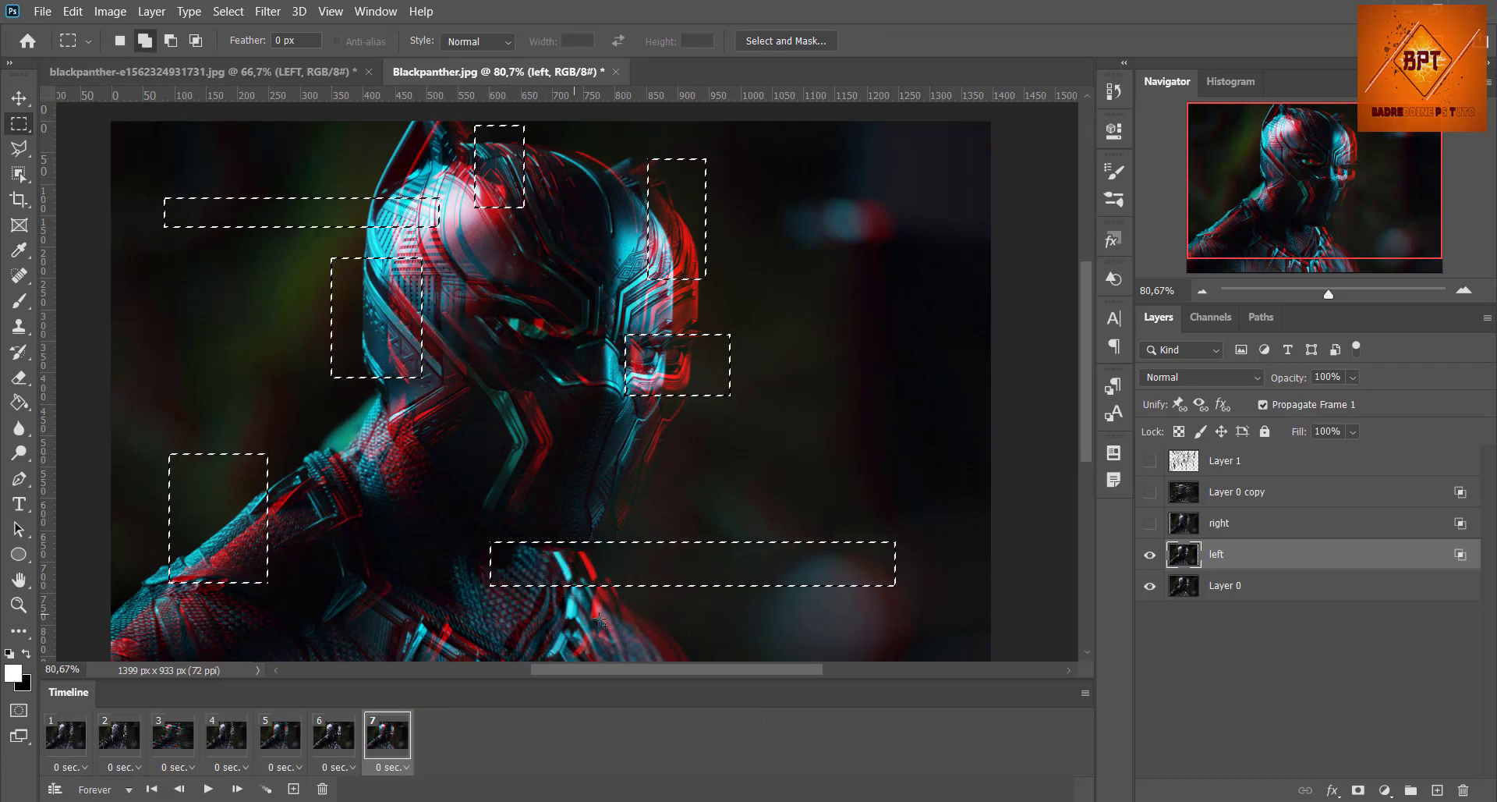
drag(628, 609, 676, 647)
drag(327, 635, 383, 540)
drag(119, 602, 247, 625)
drag(439, 446, 601, 462)
drag(646, 298, 901, 317)
drag(856, 178, 867, 249)
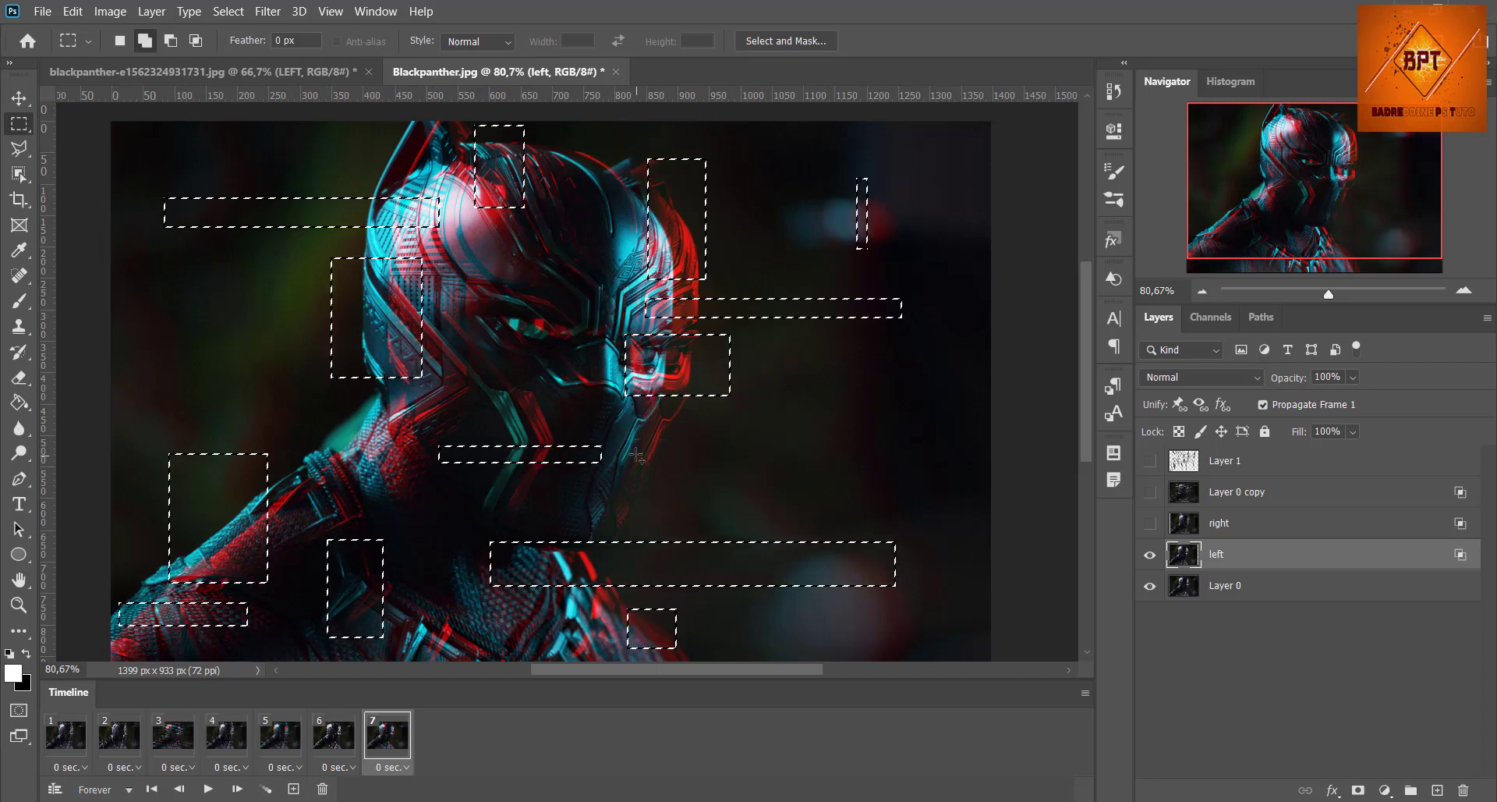
drag(635, 425, 669, 524)
drag(366, 463, 348, 412)
drag(565, 143, 596, 270)
drag(555, 383, 469, 421)
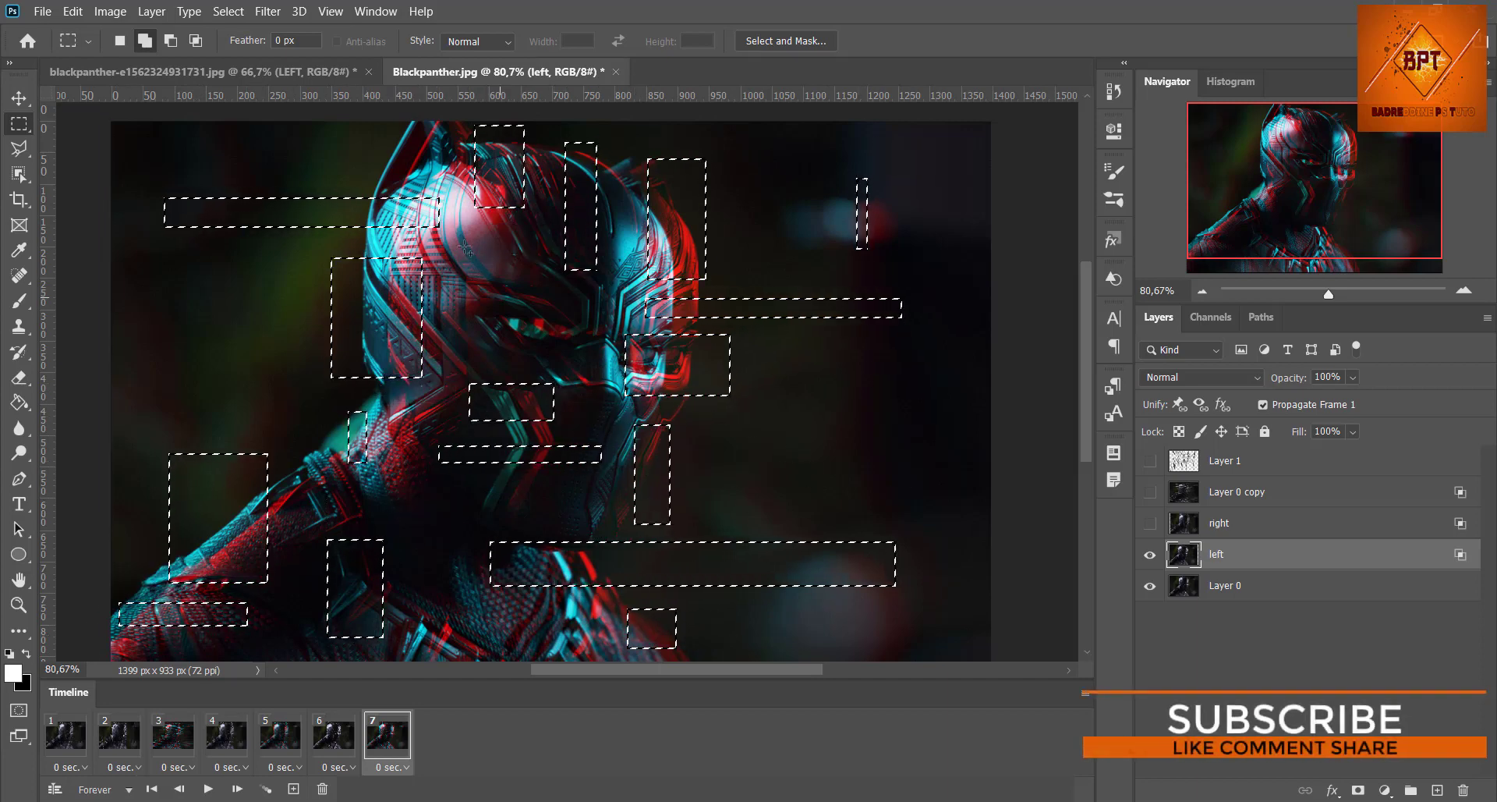
Step: Apply a Square-type Wave distortion to the selected areas of the "left" layer with horizontal scale 12% and vertical scale 84%
click(267, 12)
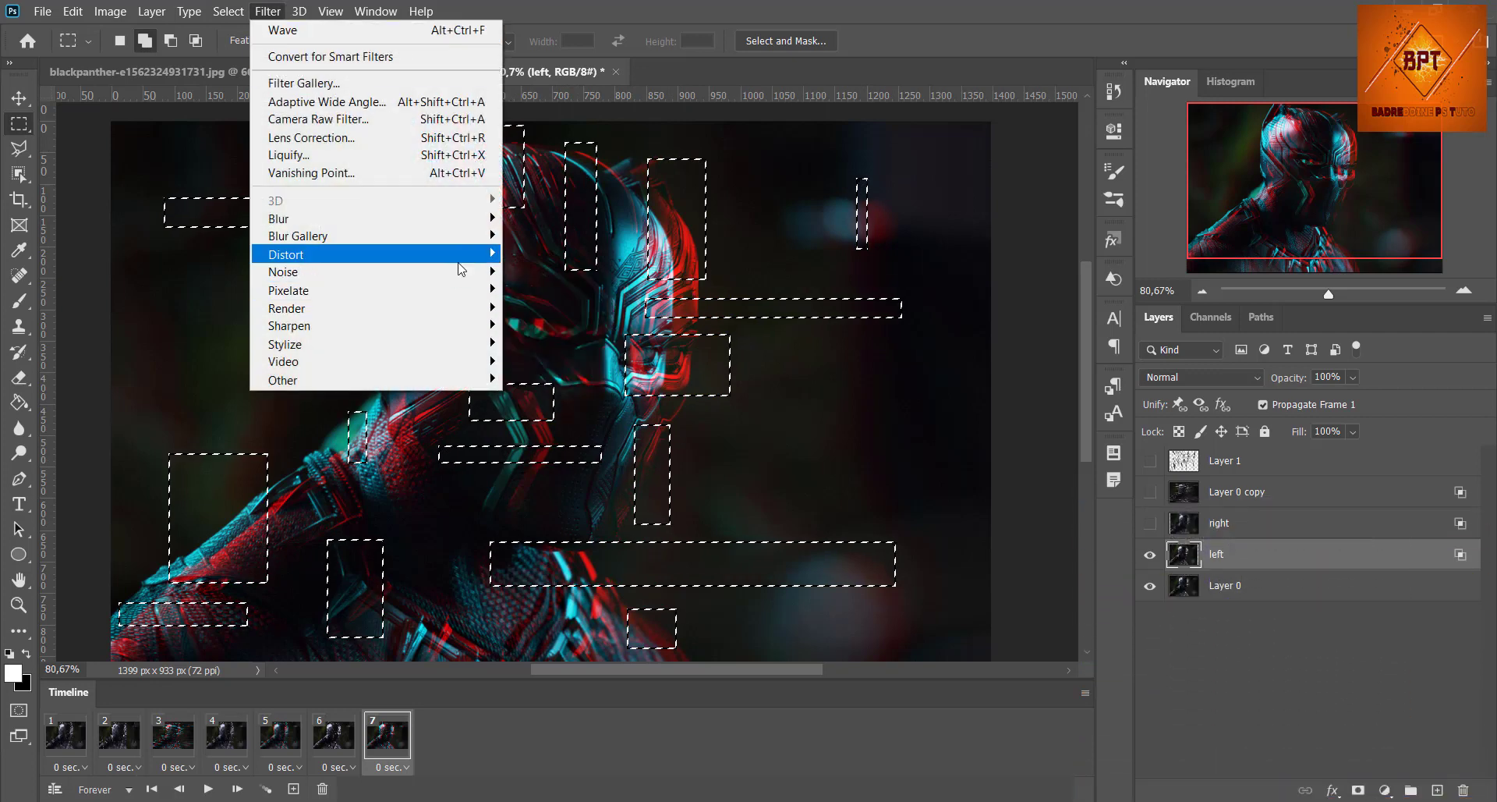
mouse_move(464, 261)
click(535, 379)
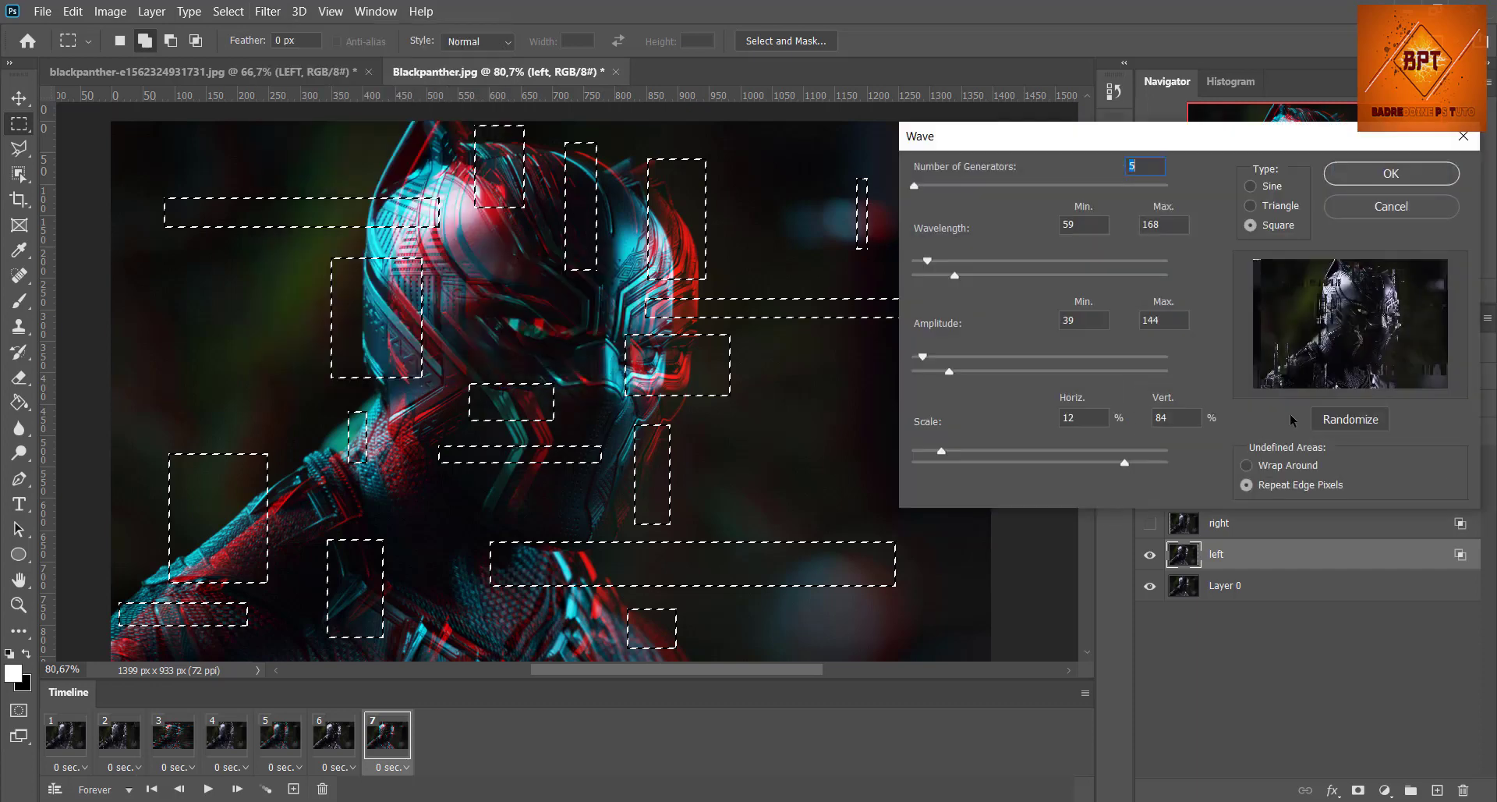
click(1391, 174)
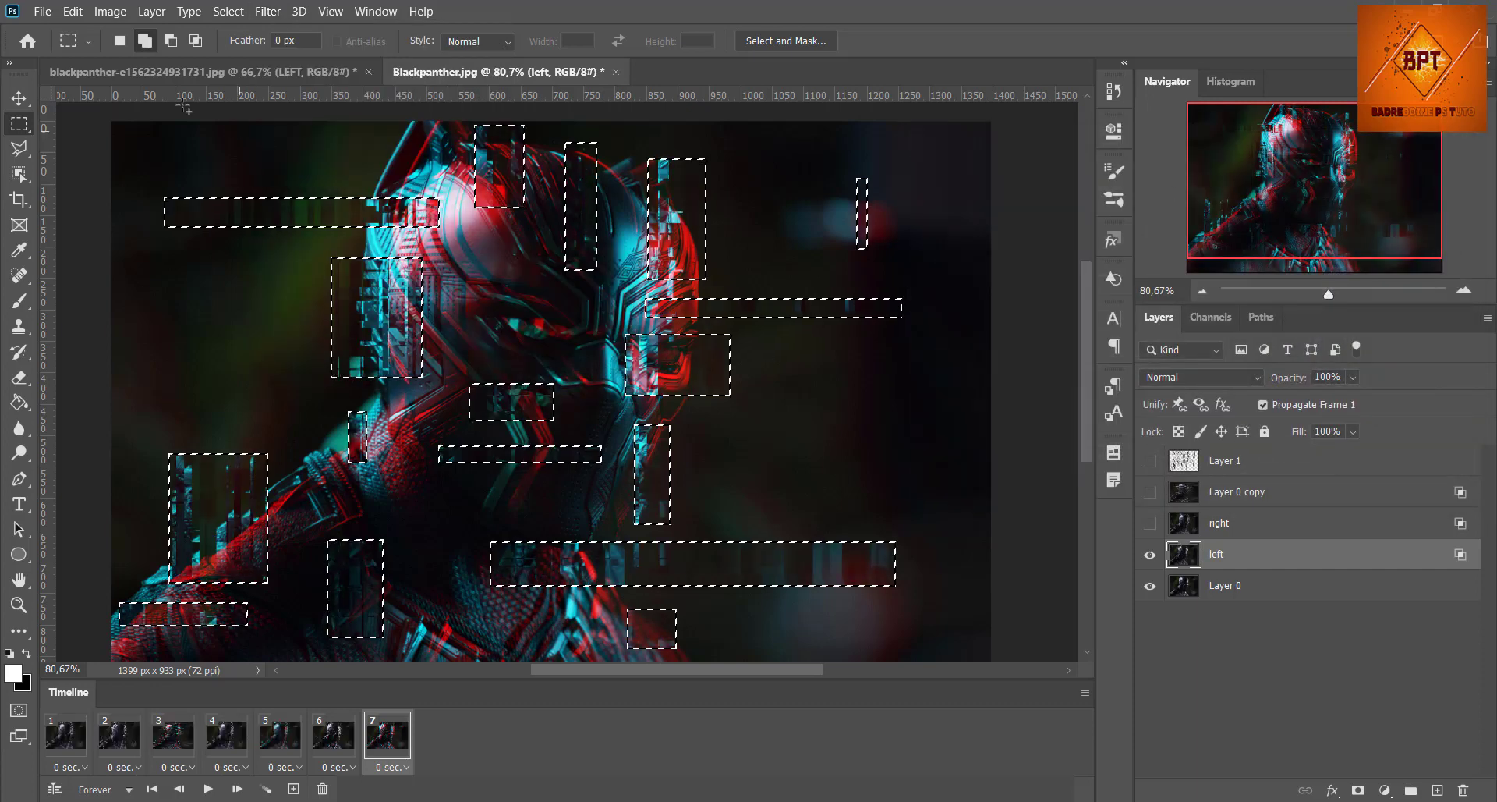
Step: Reapply the last Wave filter to the selected areas of the "left" layer and clear the selection
click(268, 11)
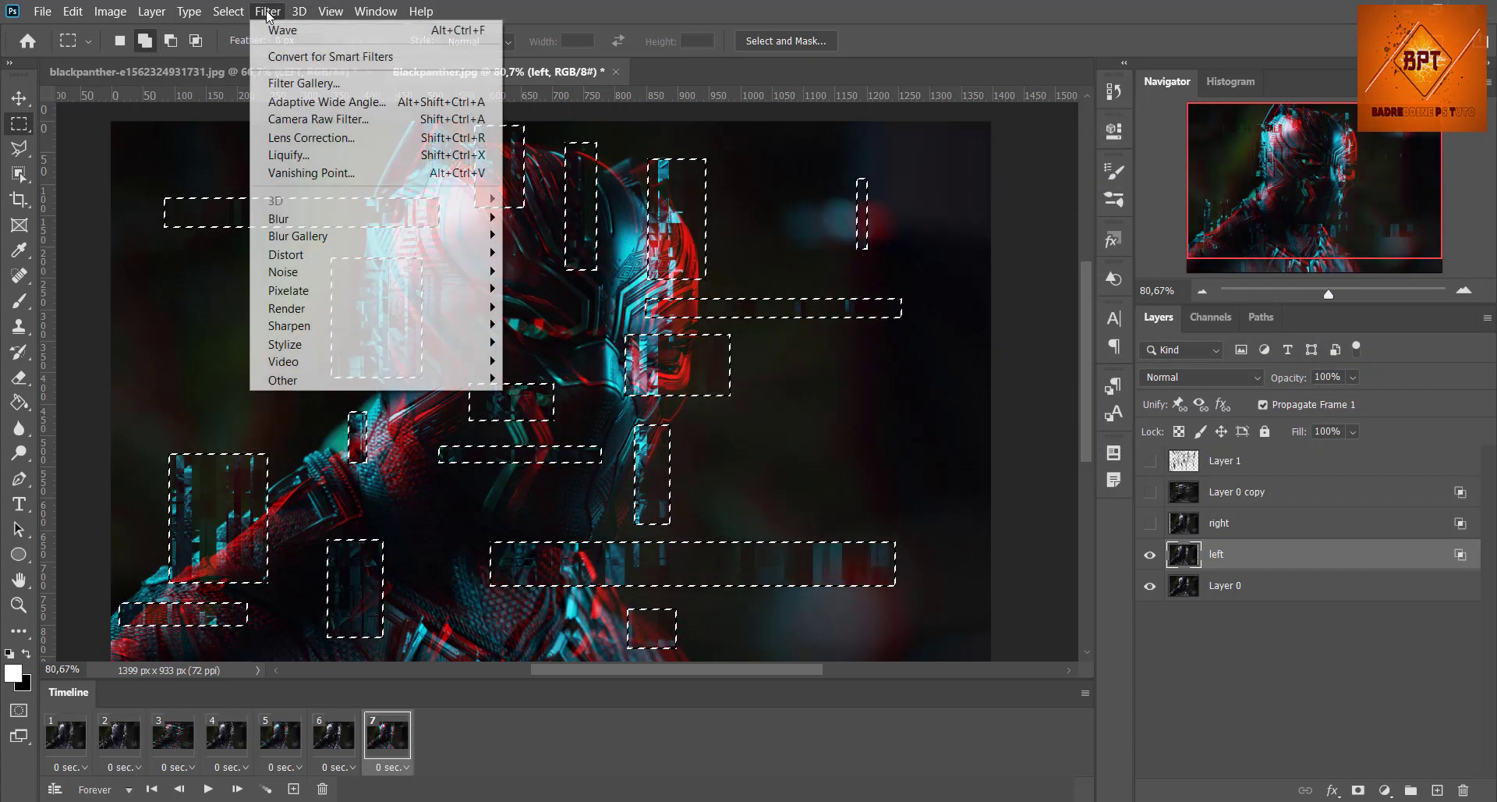
click(293, 28)
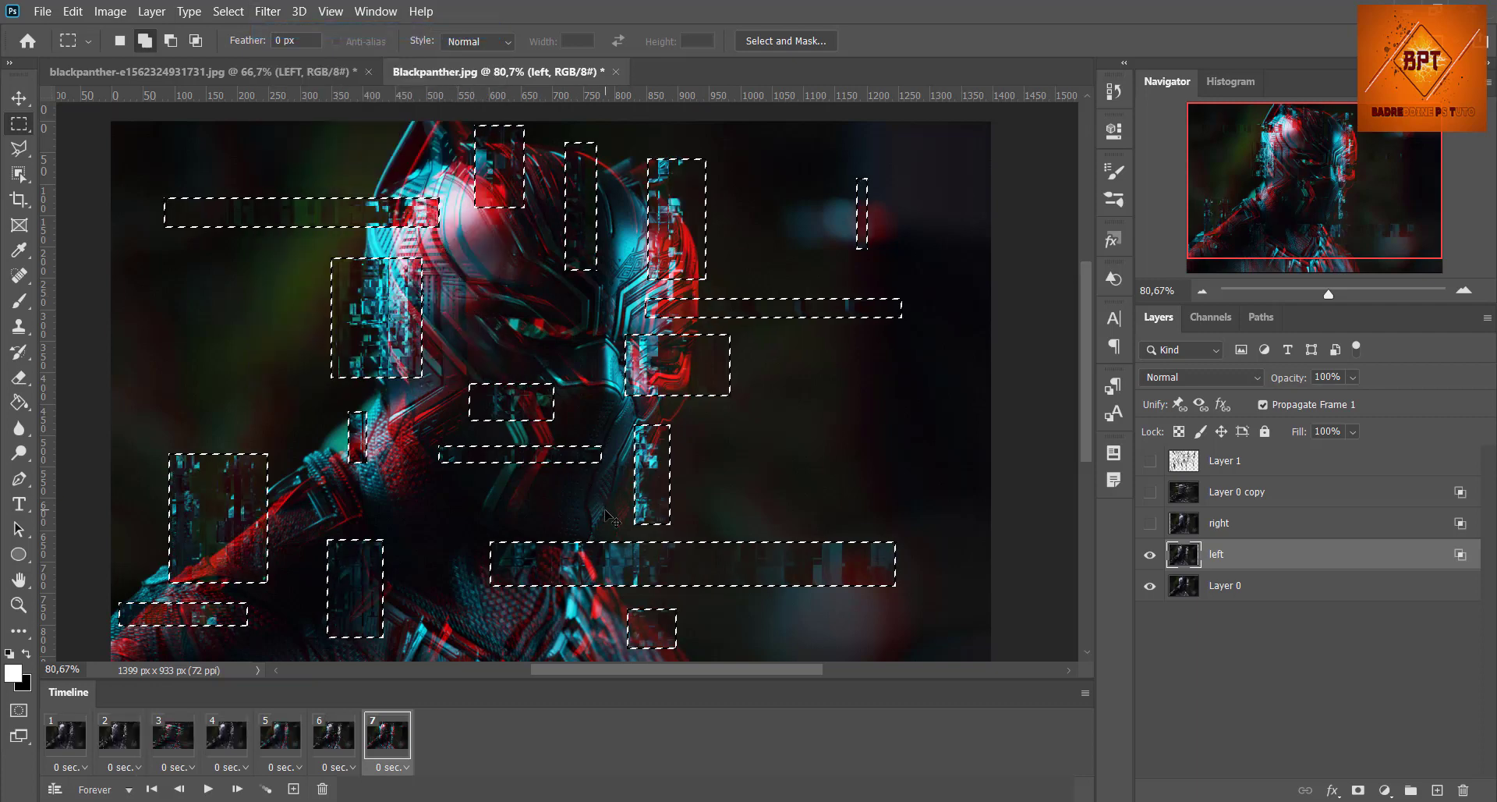
key(ctrl+d)
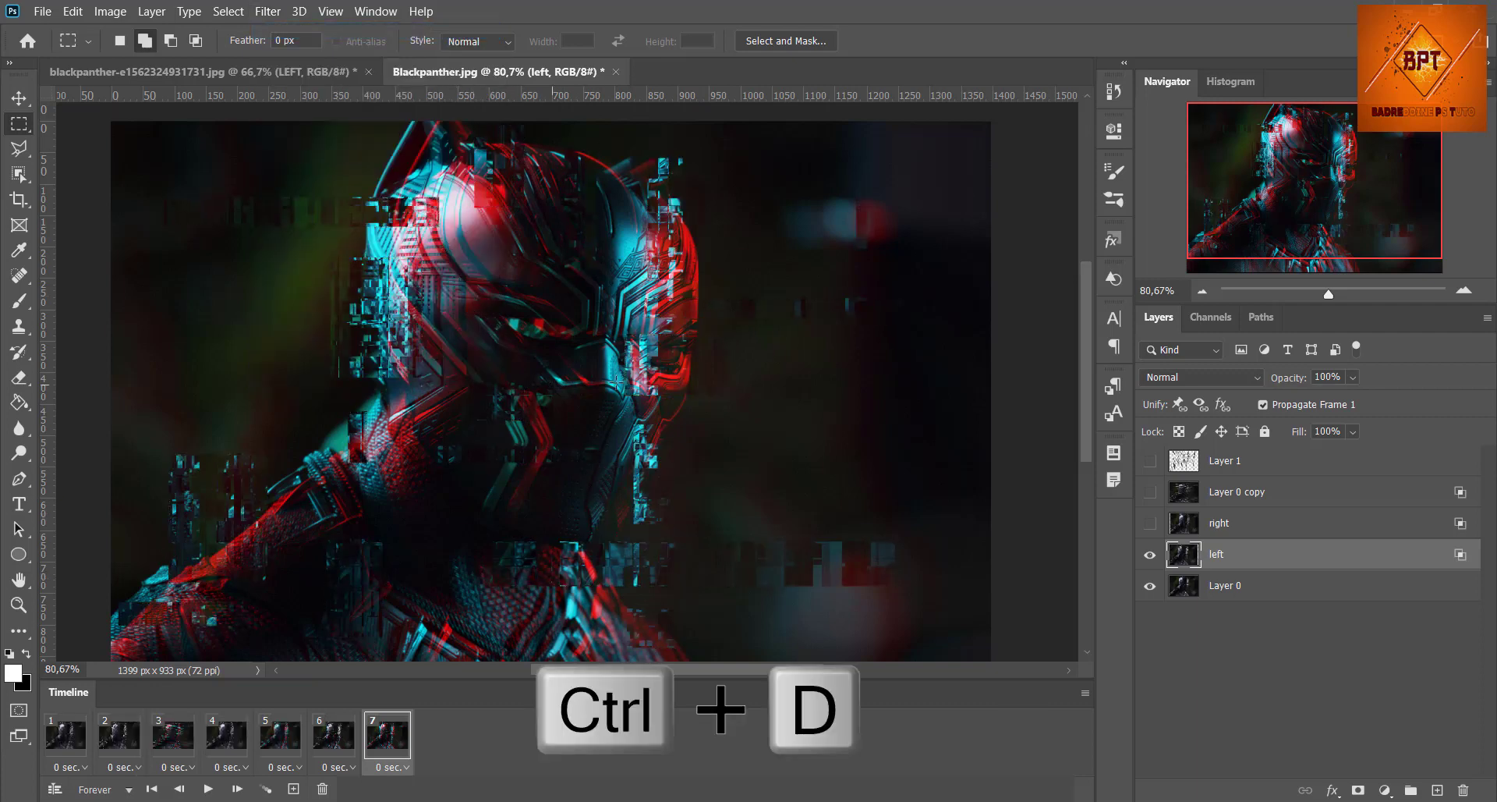
Step: Add an eighth animation frame with the "left" layer hidden and set the animation looping to Forever
click(293, 788)
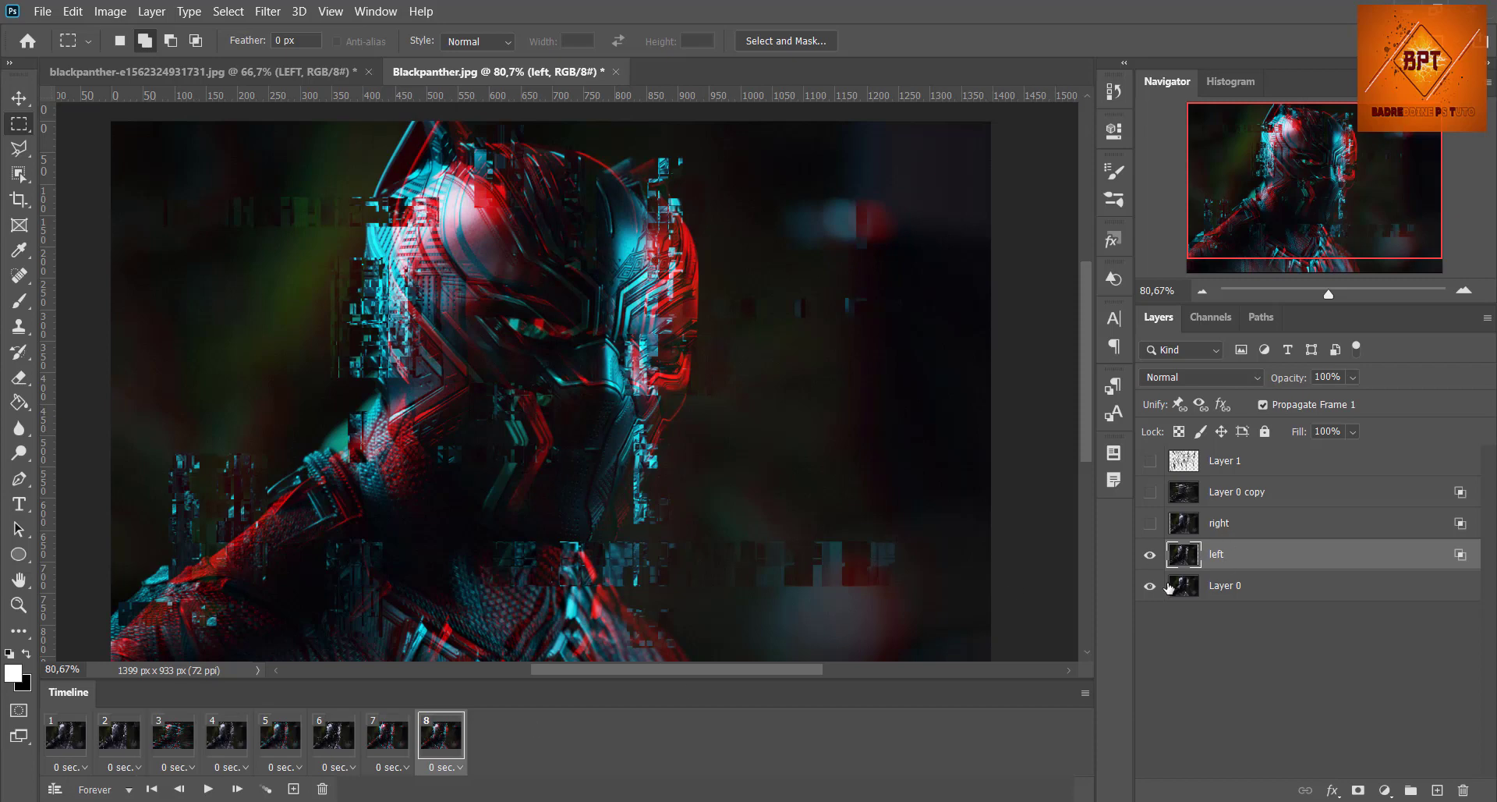
click(1151, 554)
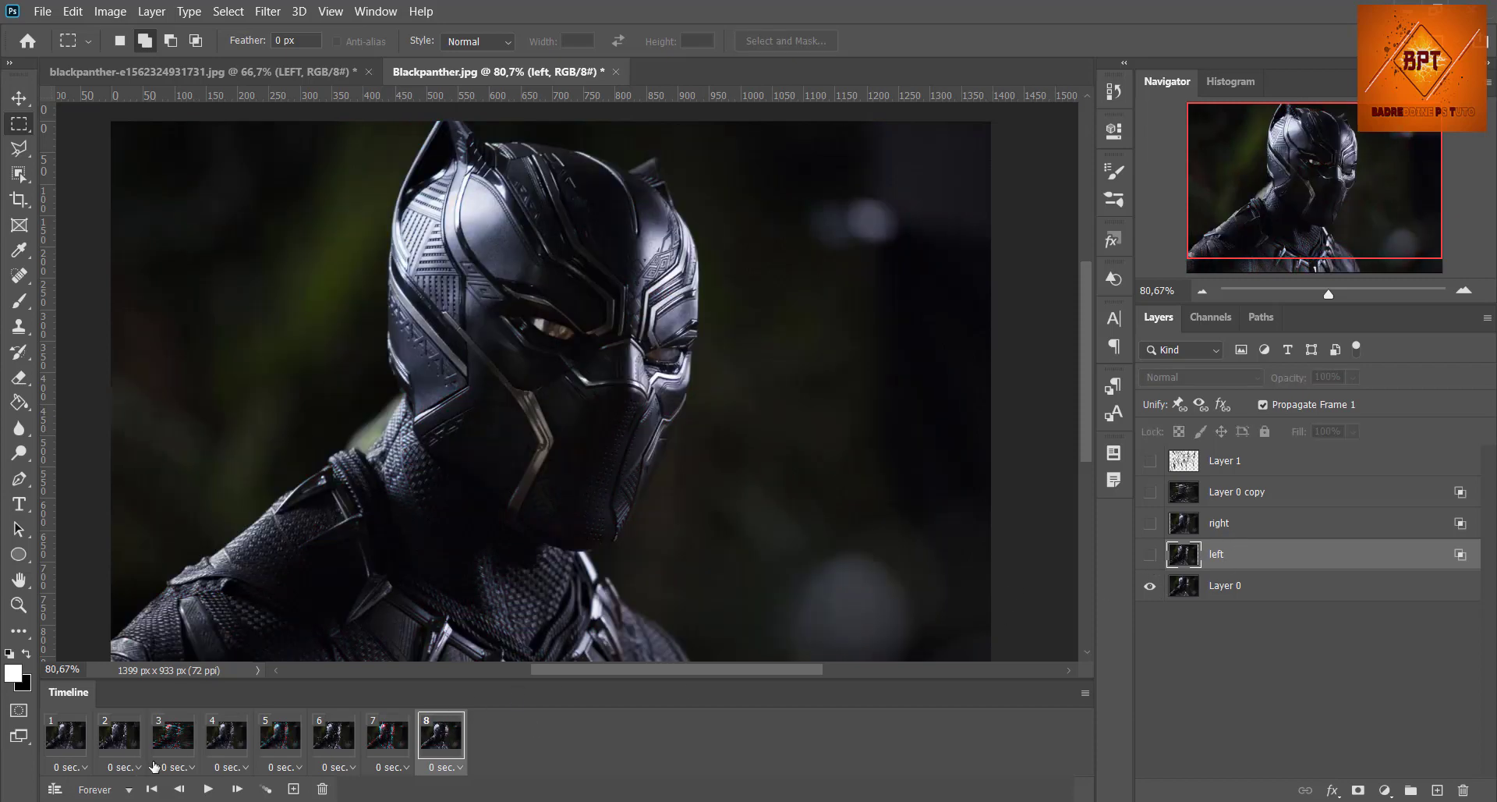
click(129, 789)
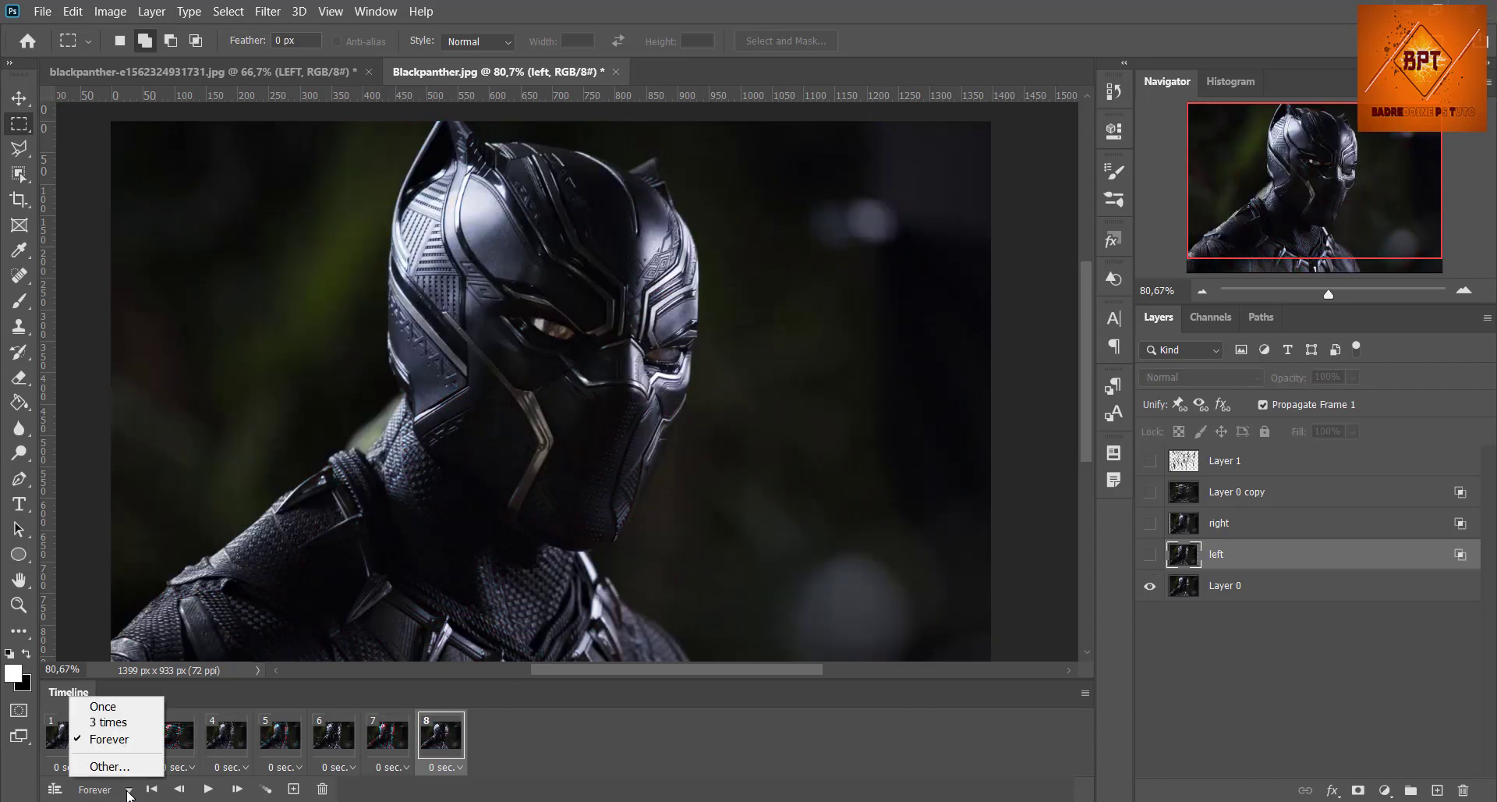
click(109, 739)
Step: Hide the "right" and "left" layers in frame 1 and check the layer visibility in frames 2 to 4
click(67, 744)
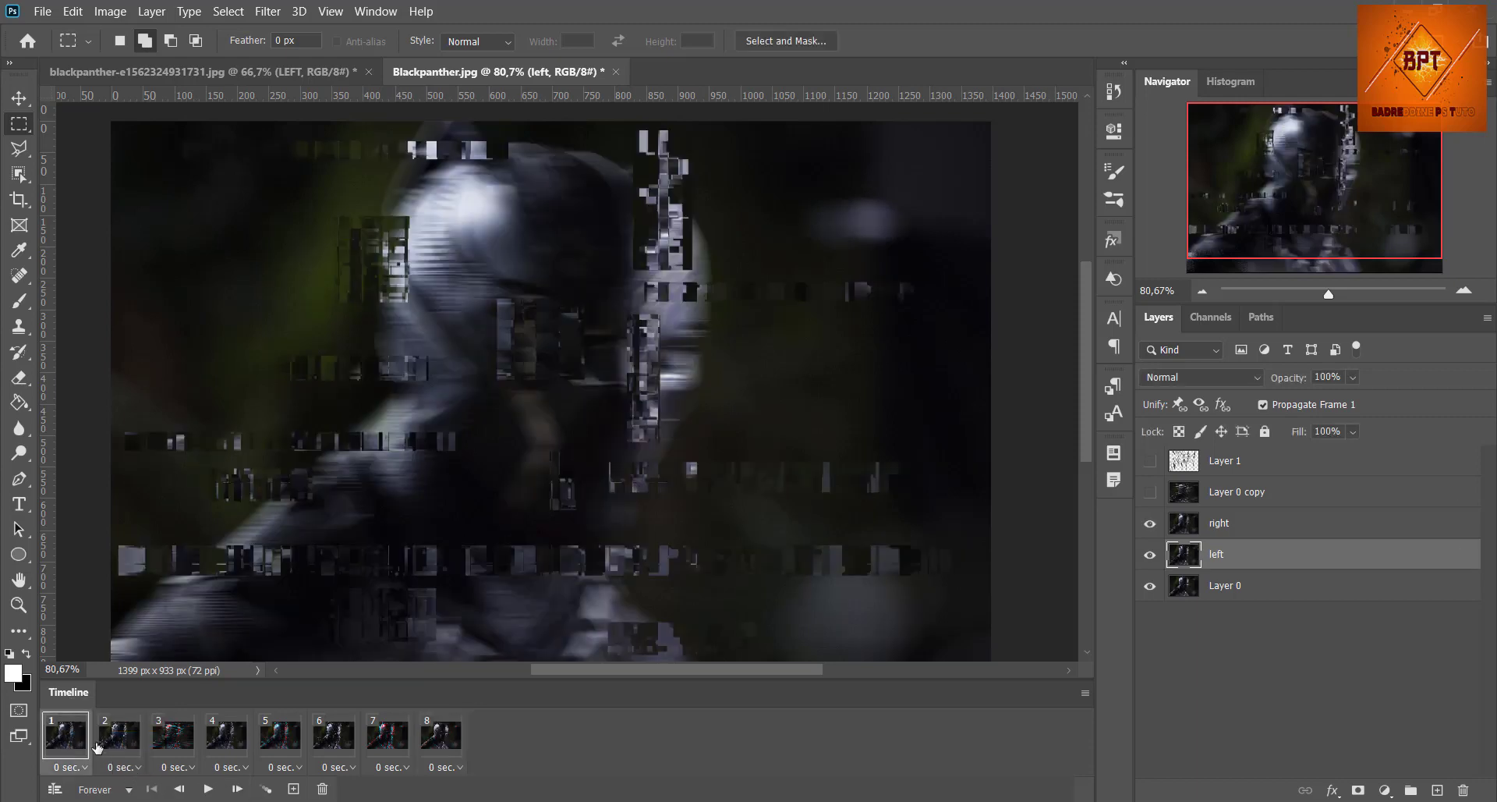
click(1149, 554)
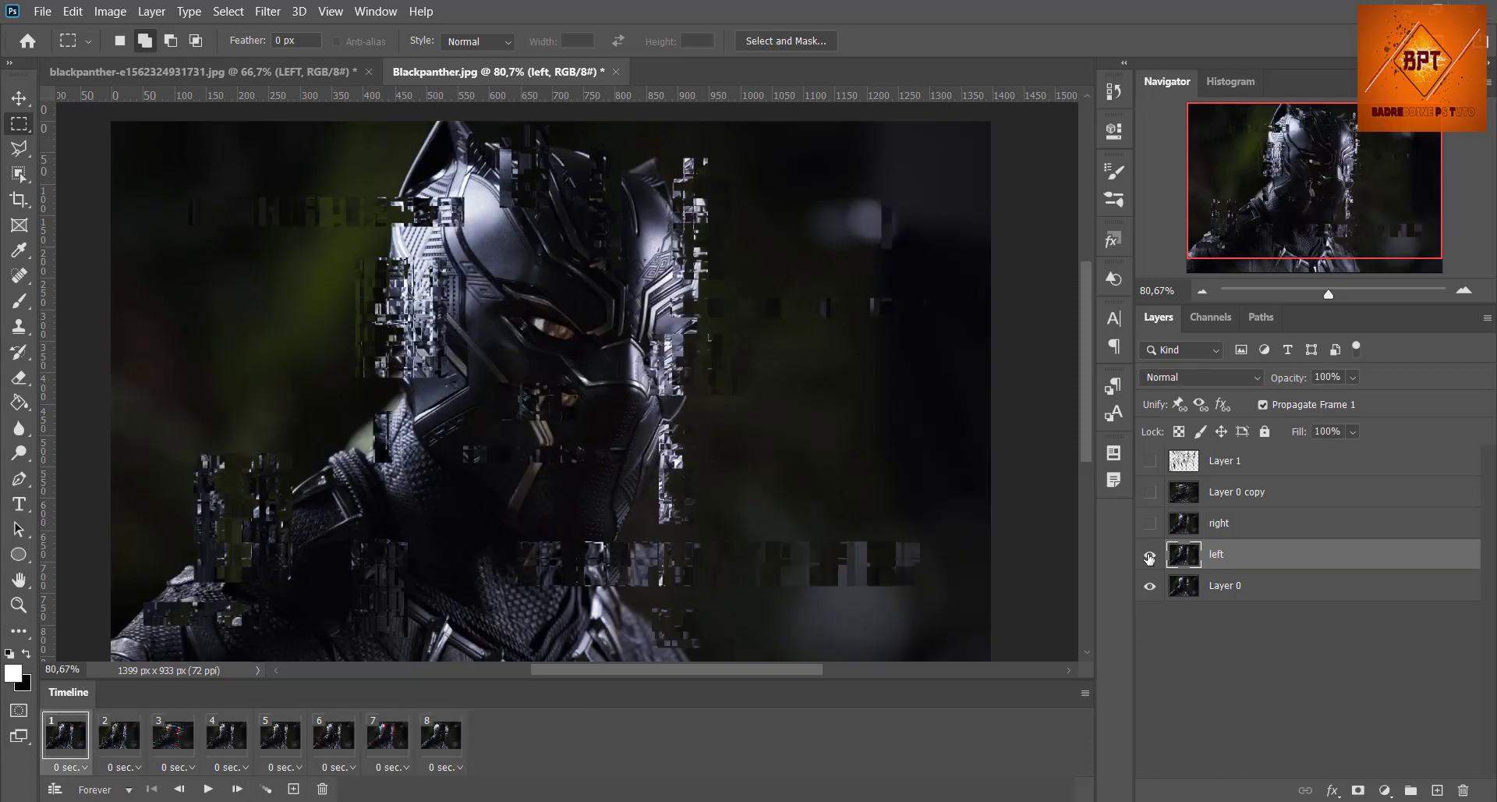
click(120, 747)
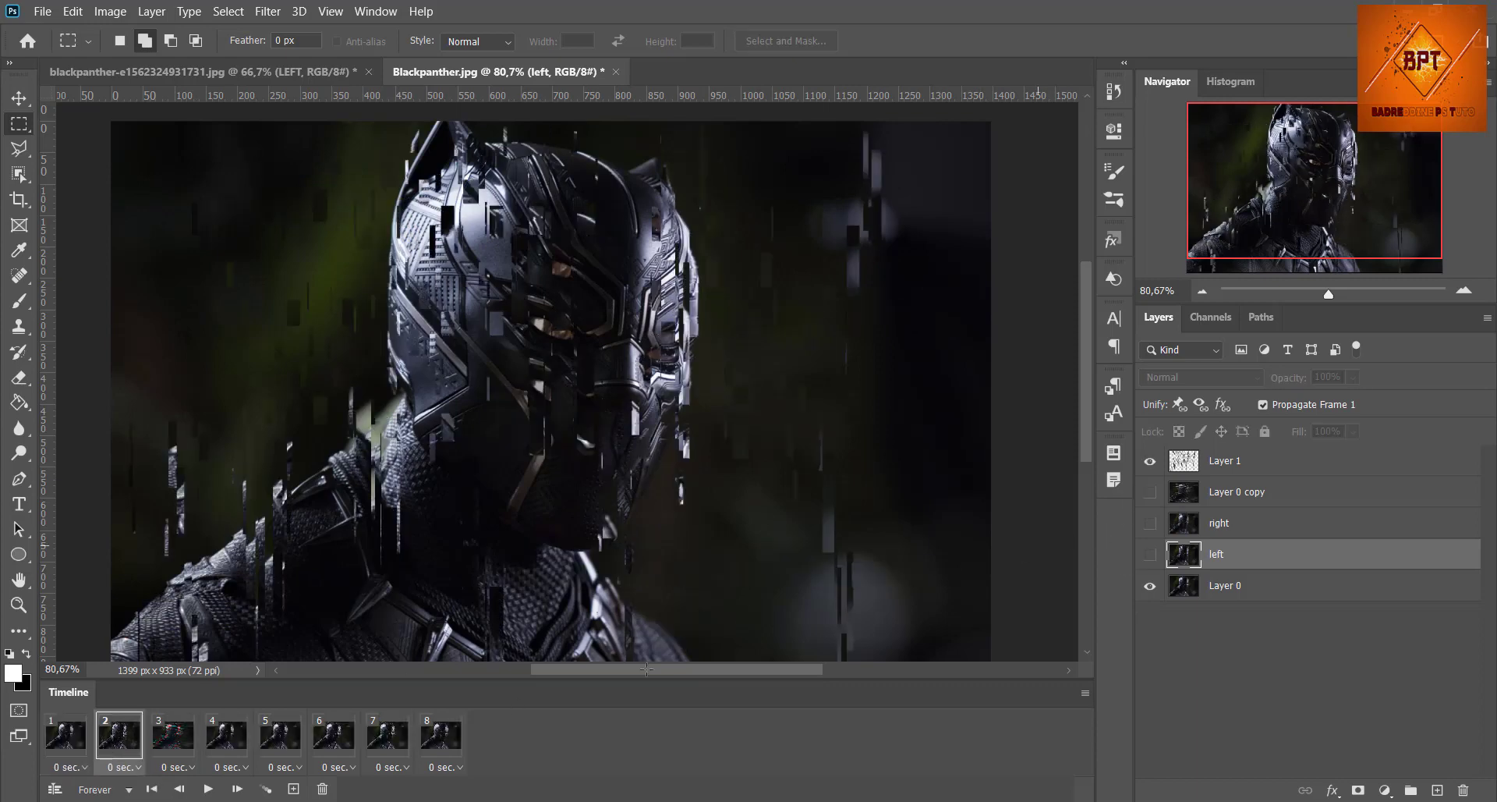
click(174, 737)
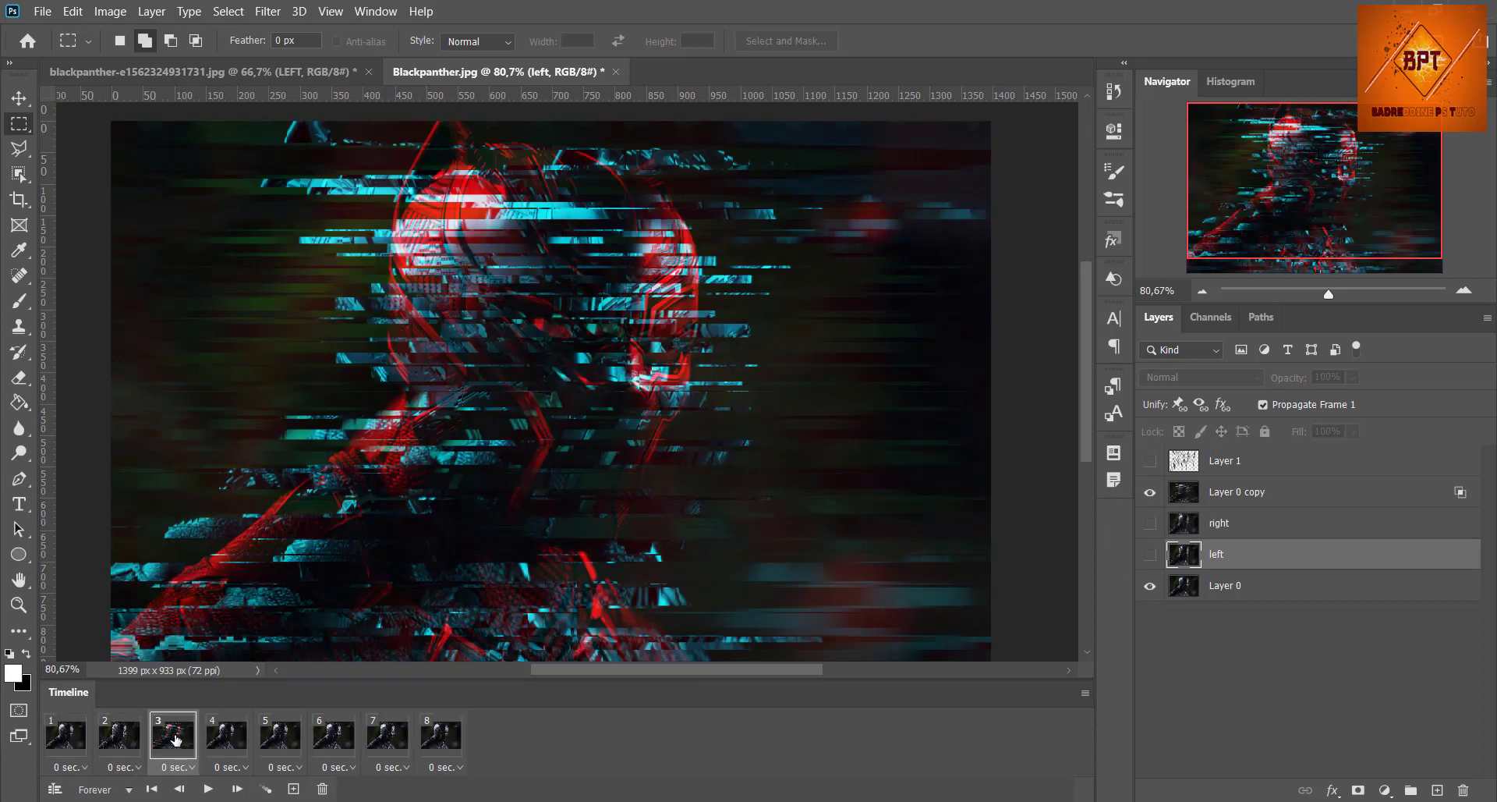
click(239, 735)
Step: Show the "right" layer in frame 5 and the "left" layer in frame 7, checking frames 6 and 8
click(284, 737)
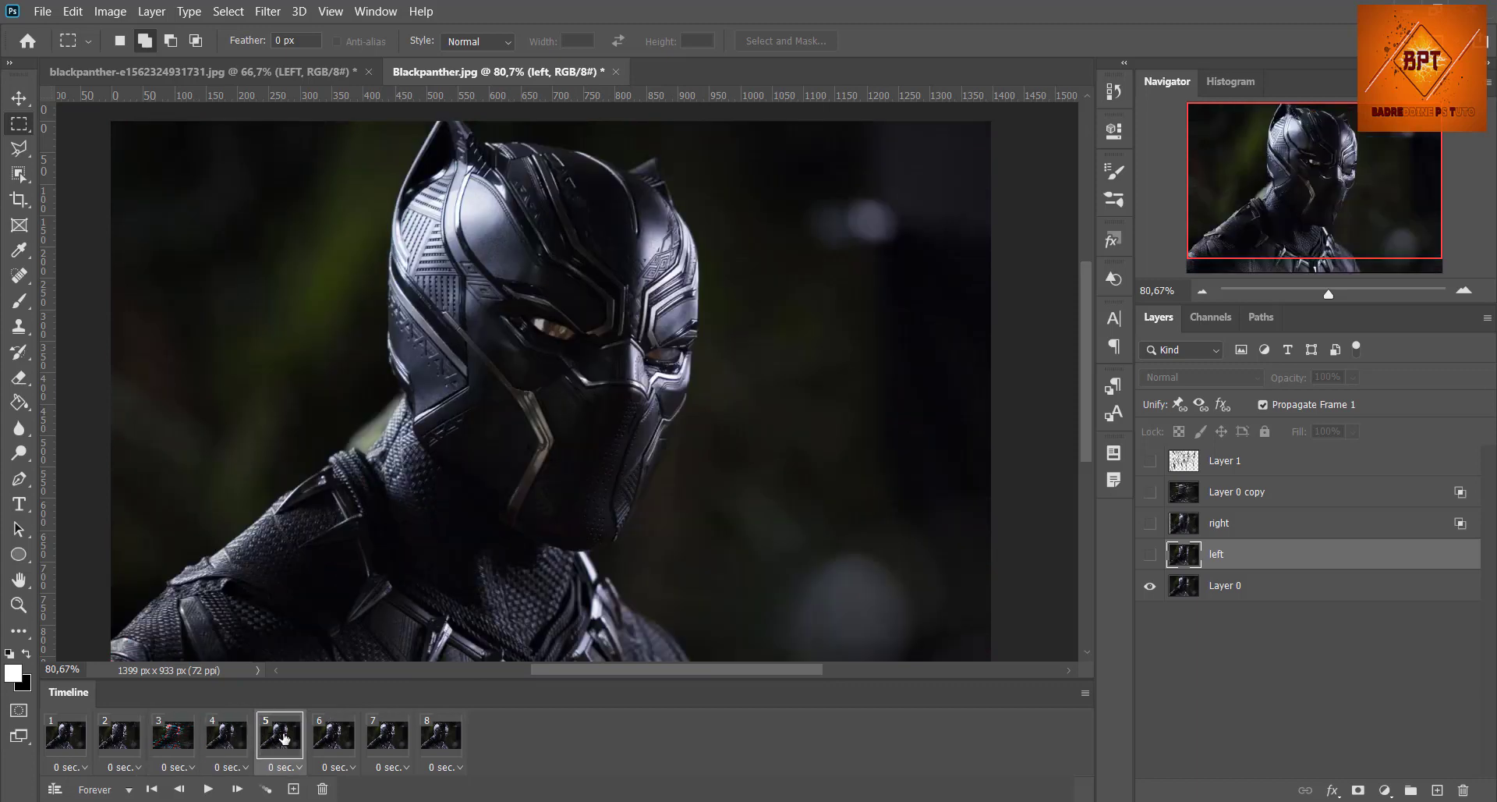
click(1150, 524)
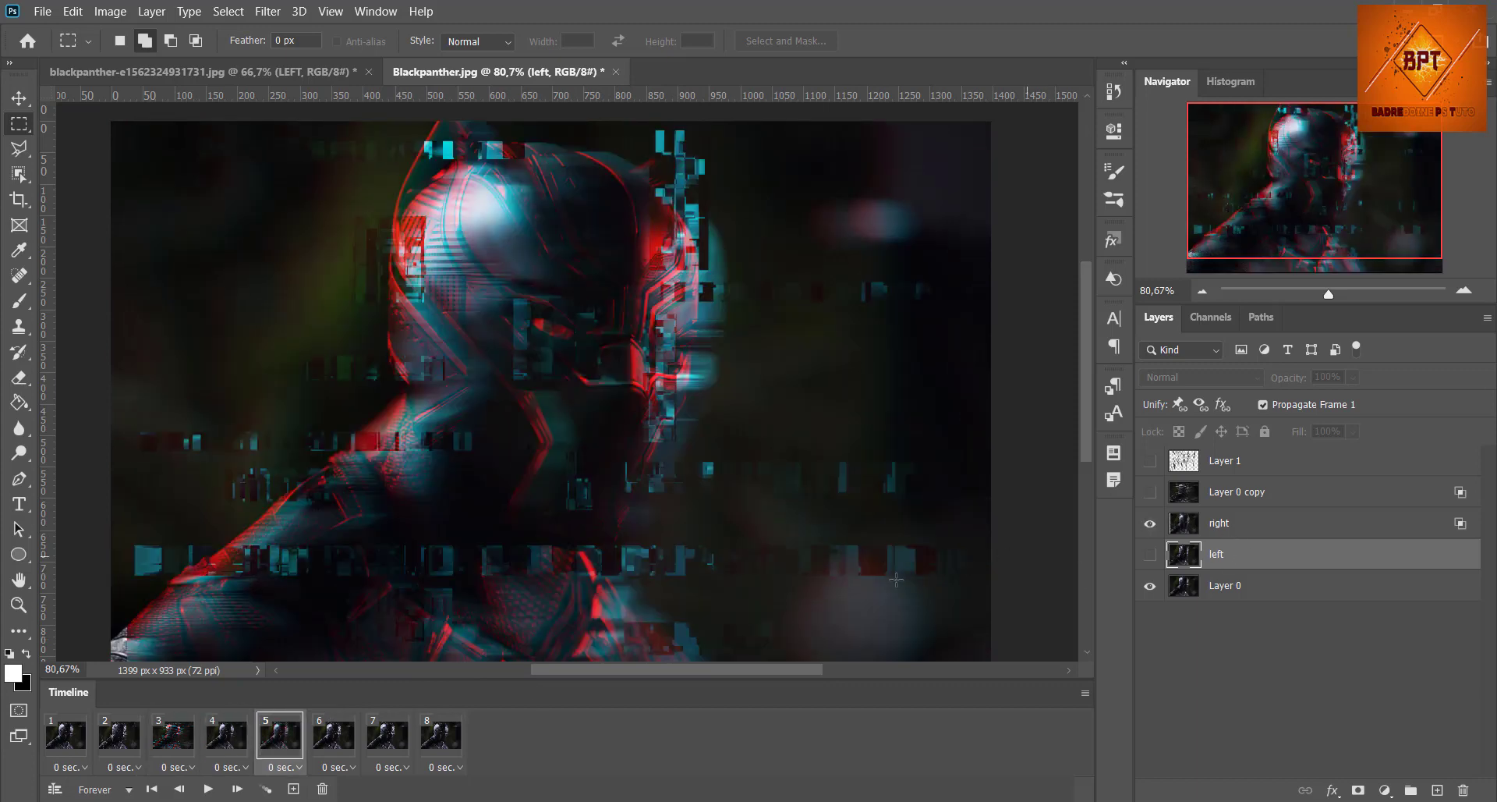
click(343, 738)
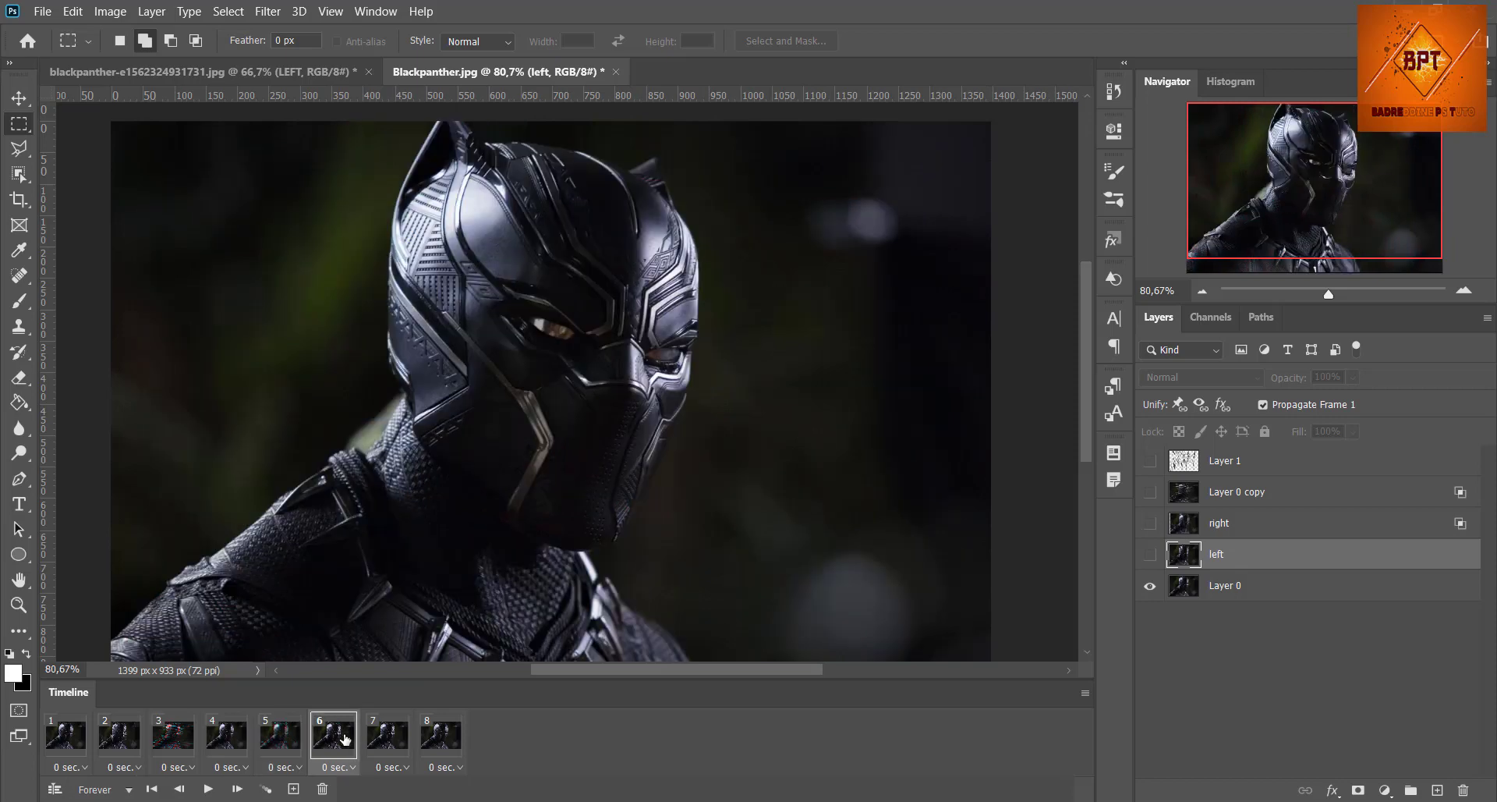
click(387, 737)
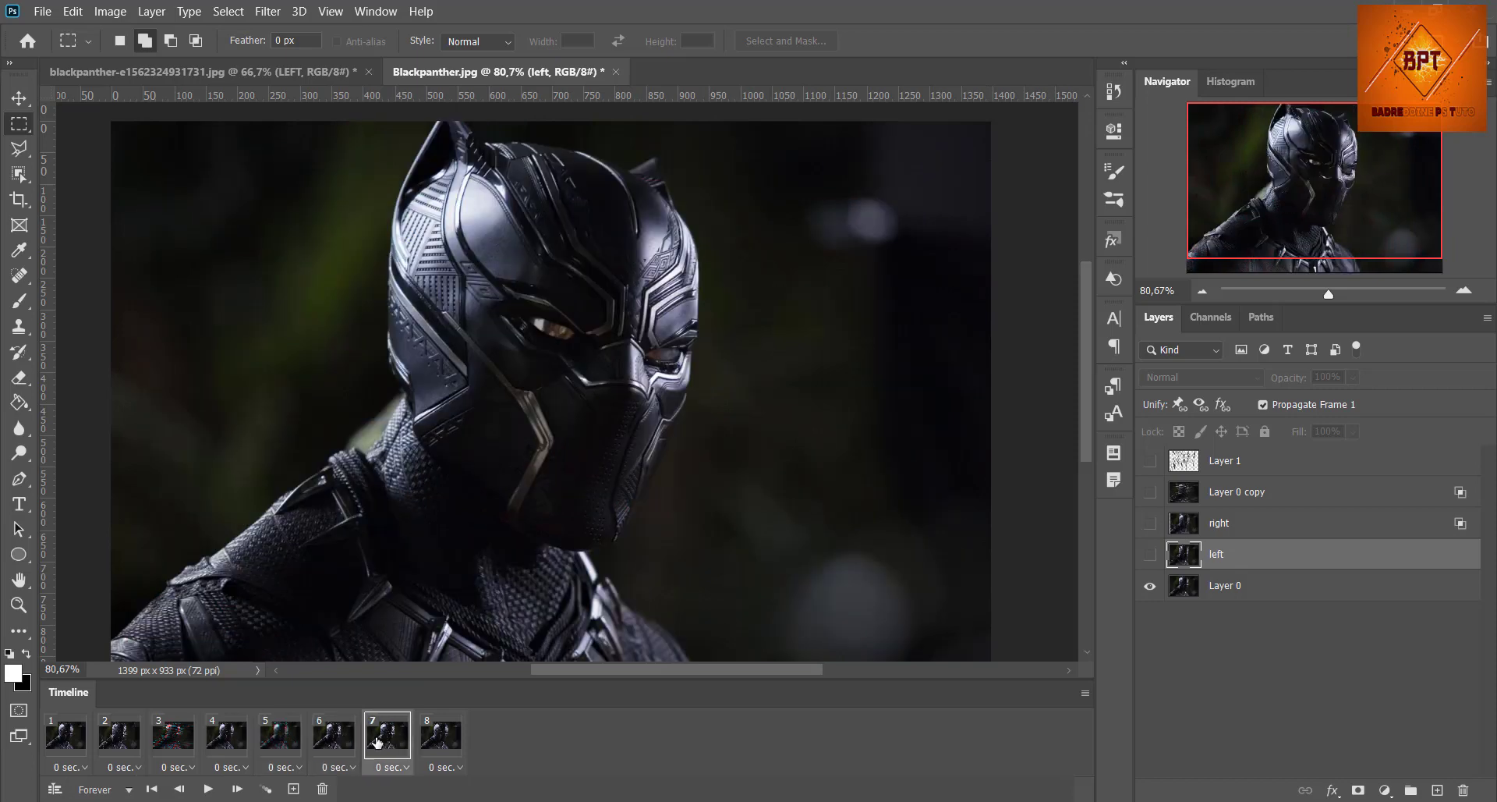
click(1150, 555)
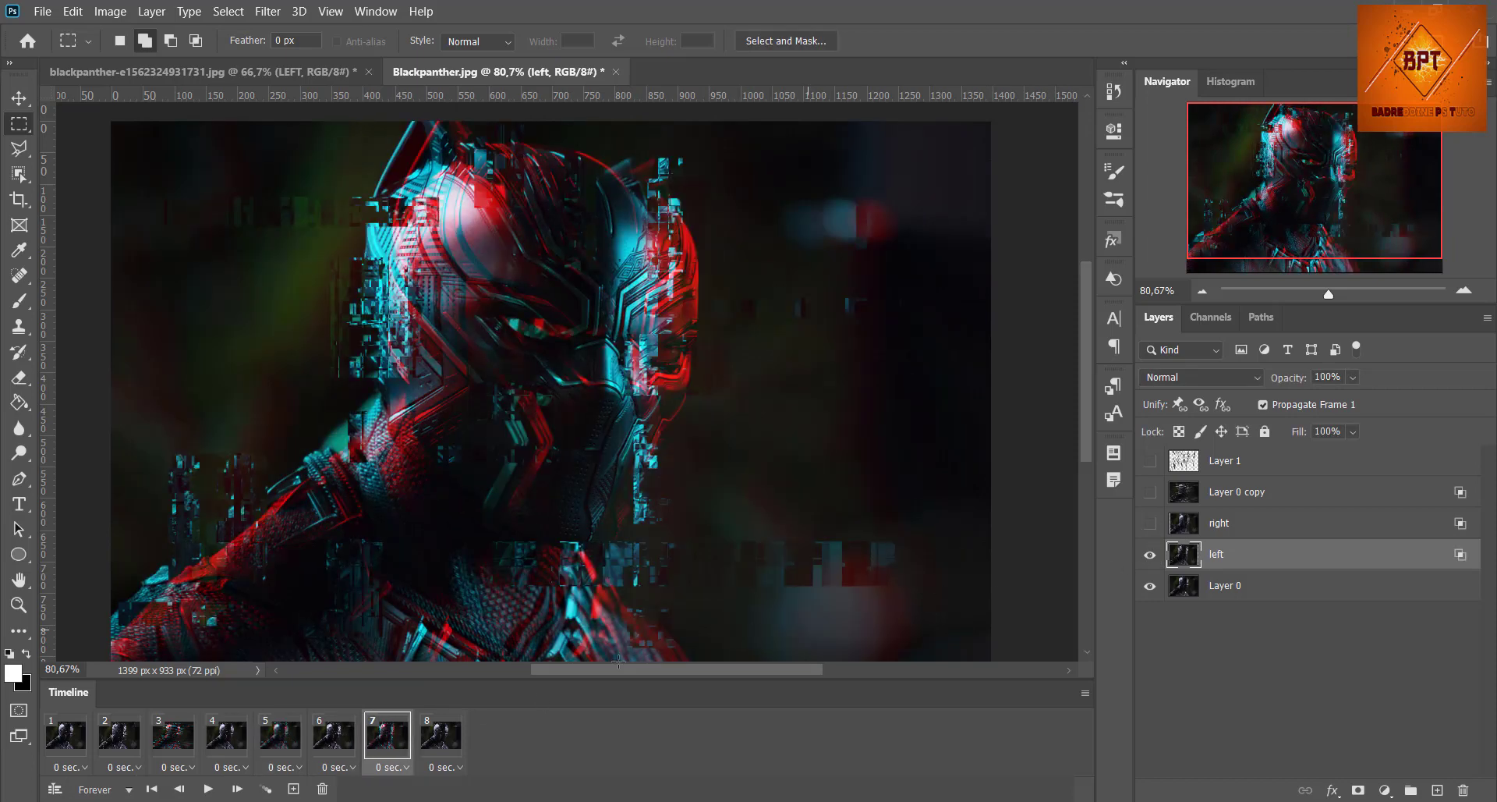
click(453, 734)
Step: Preview the animation from frame 1 with looping set to Forever, and stop the playback
click(77, 751)
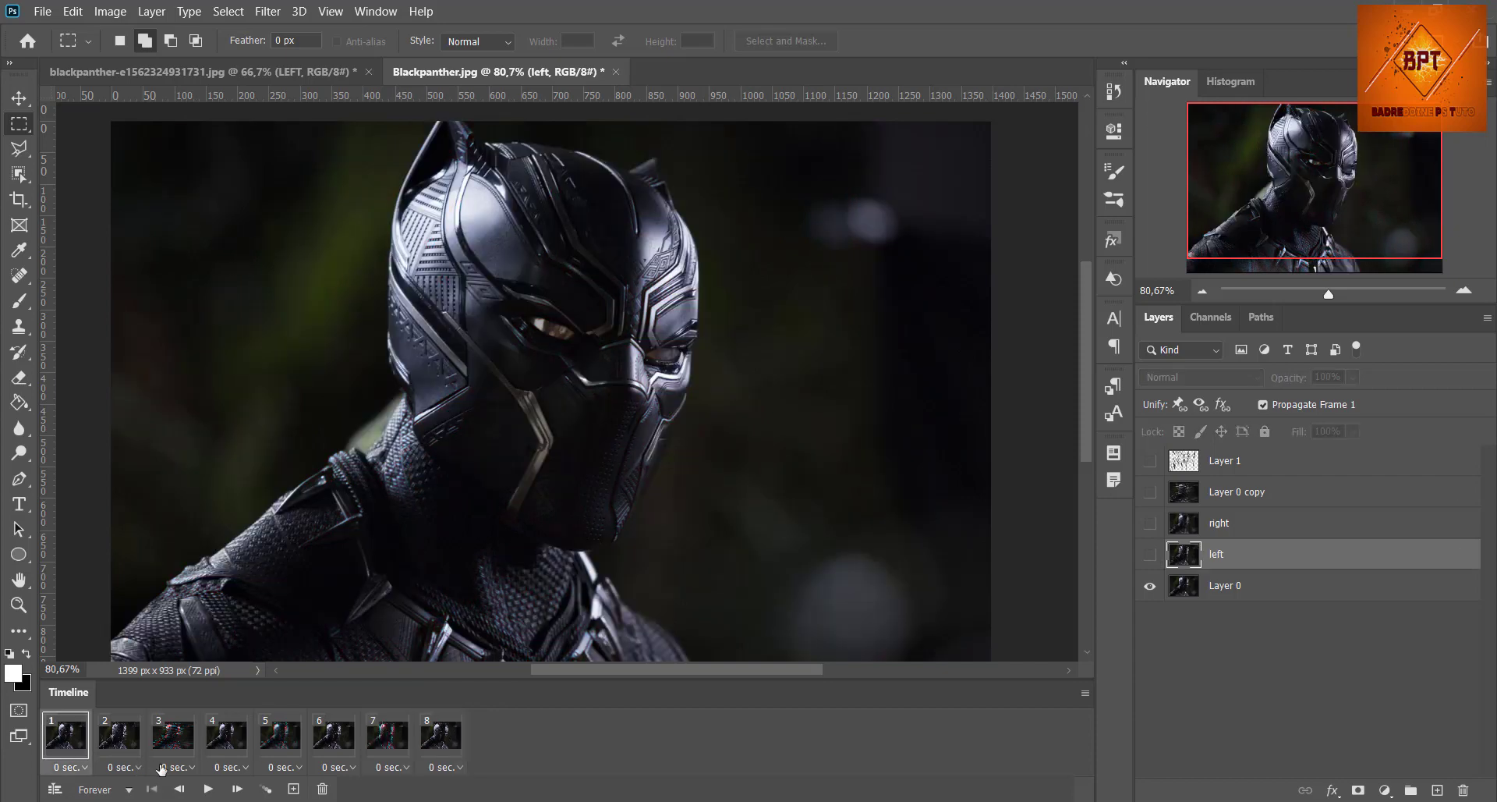
click(129, 789)
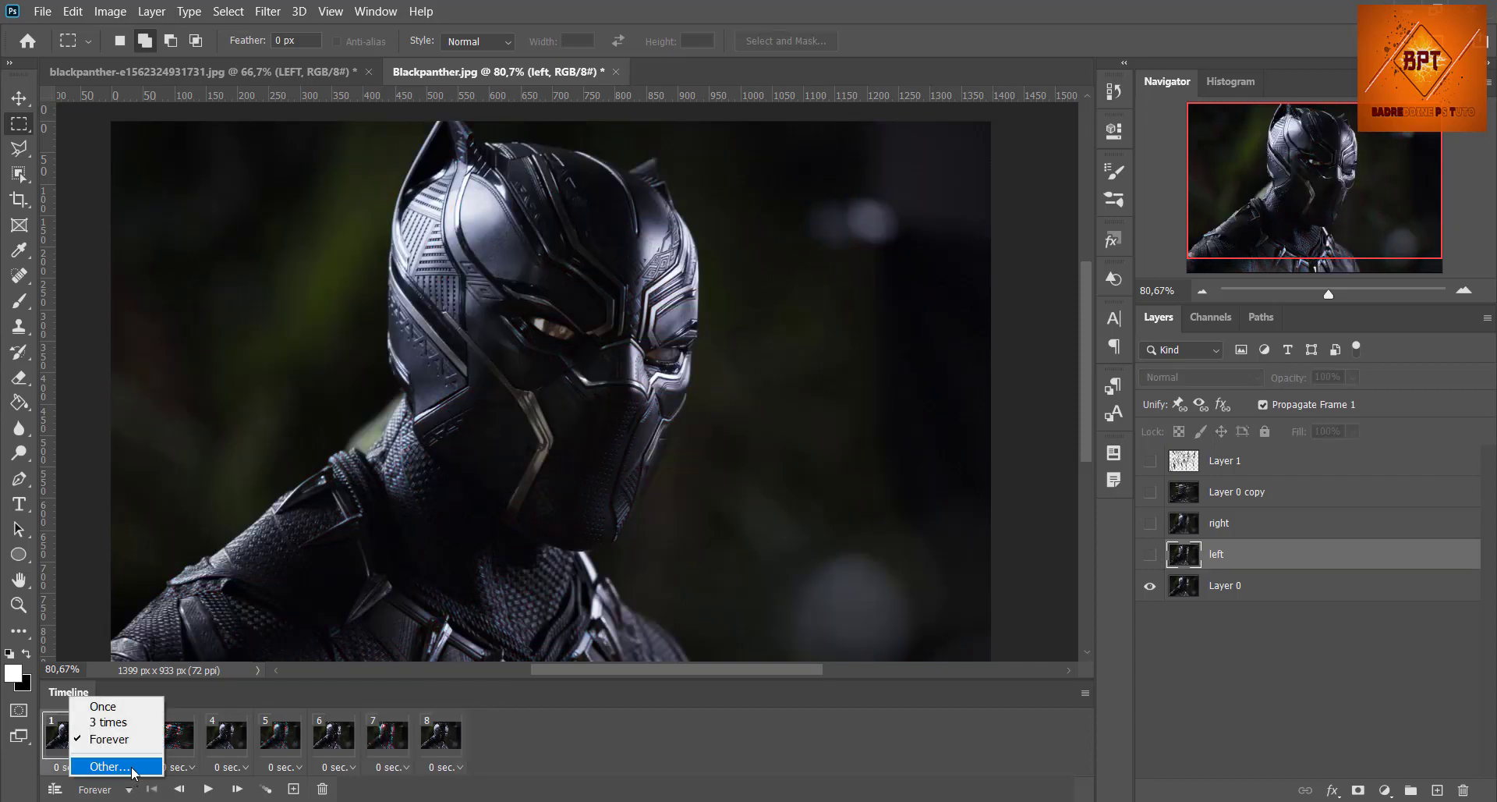
click(141, 739)
click(208, 788)
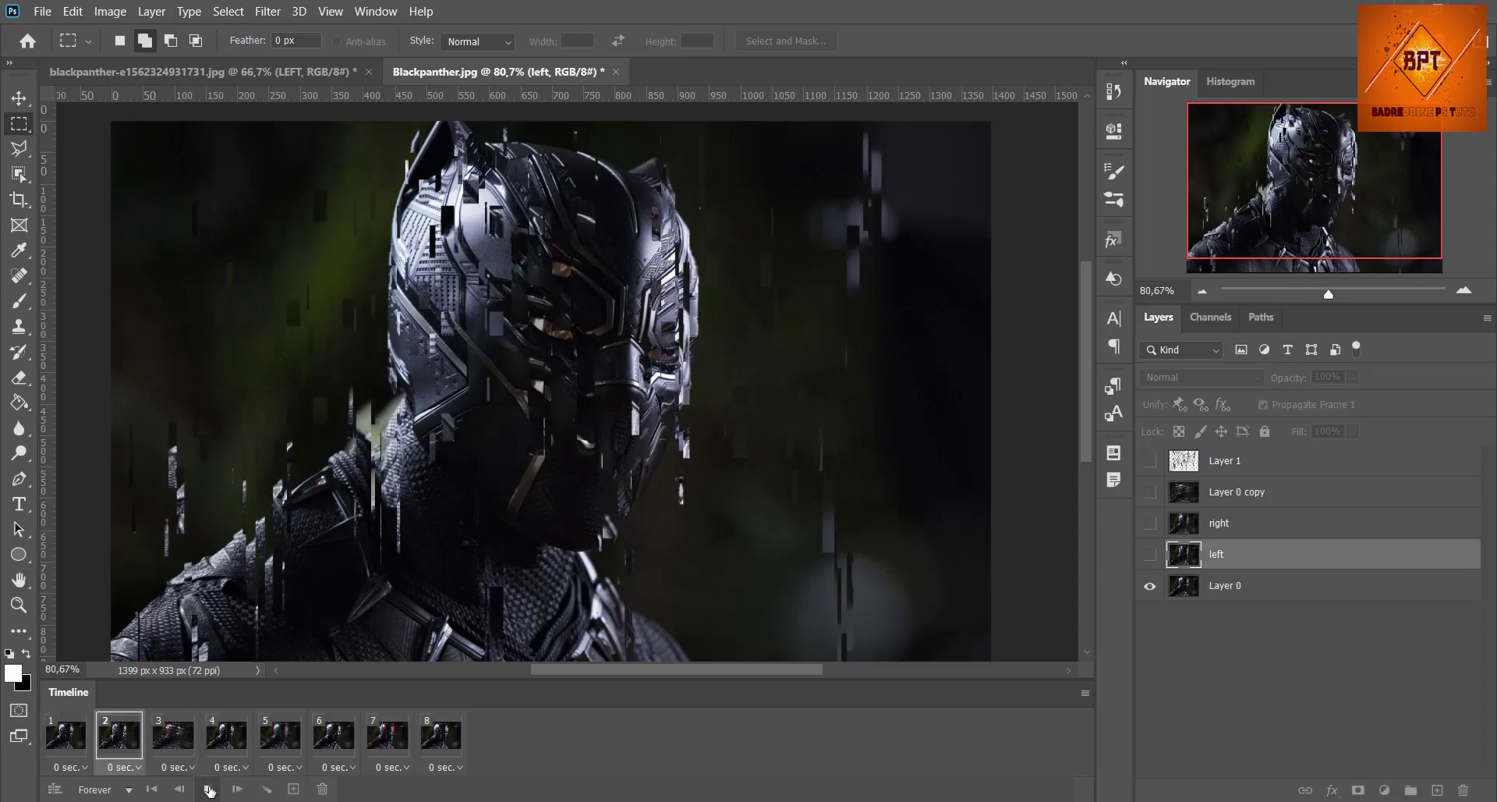
click(208, 788)
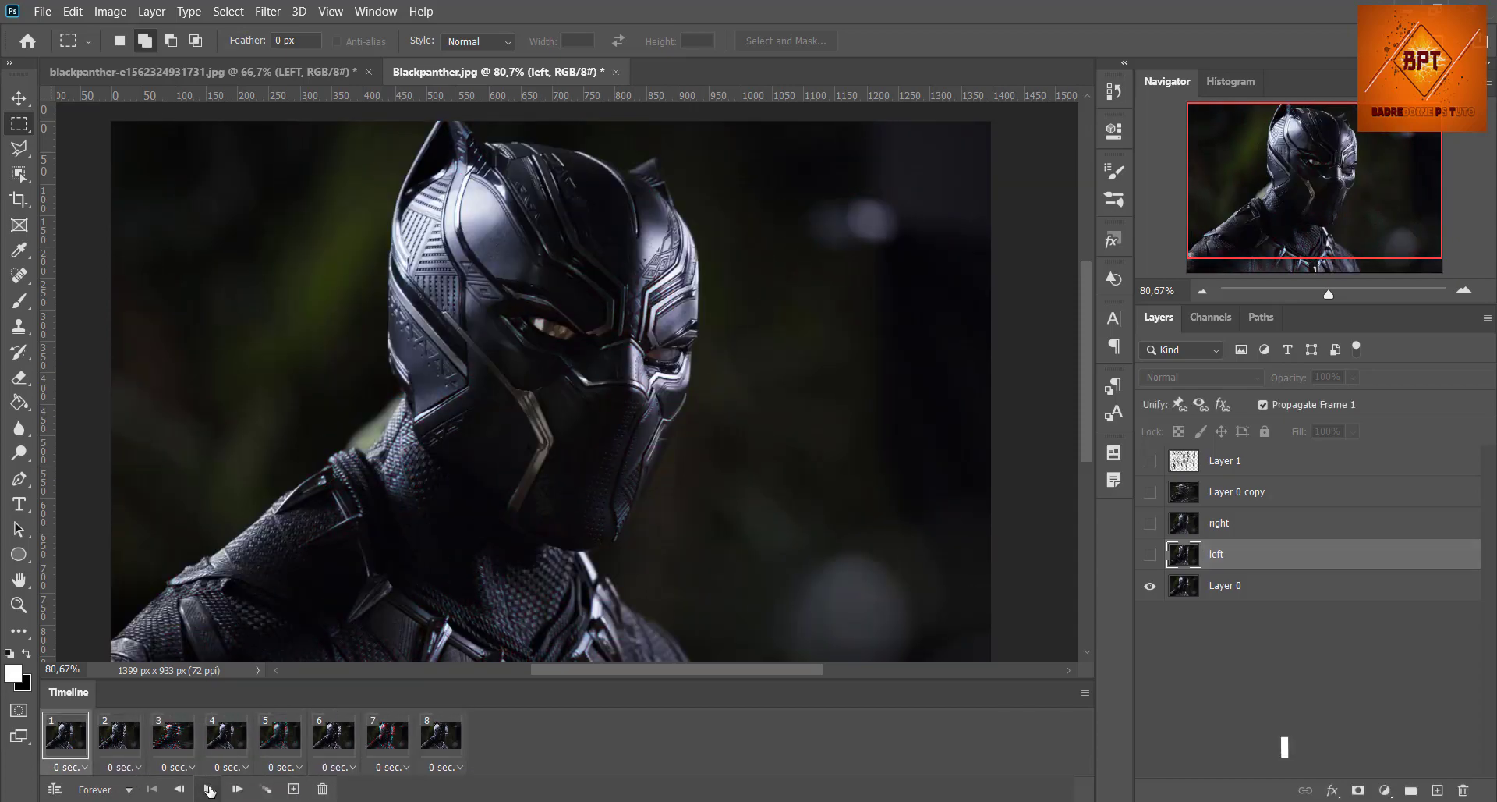
Step: Set the delay of animation frame 1 to 0,3 seconds and of frame 2 to 0.1 seconds
click(84, 767)
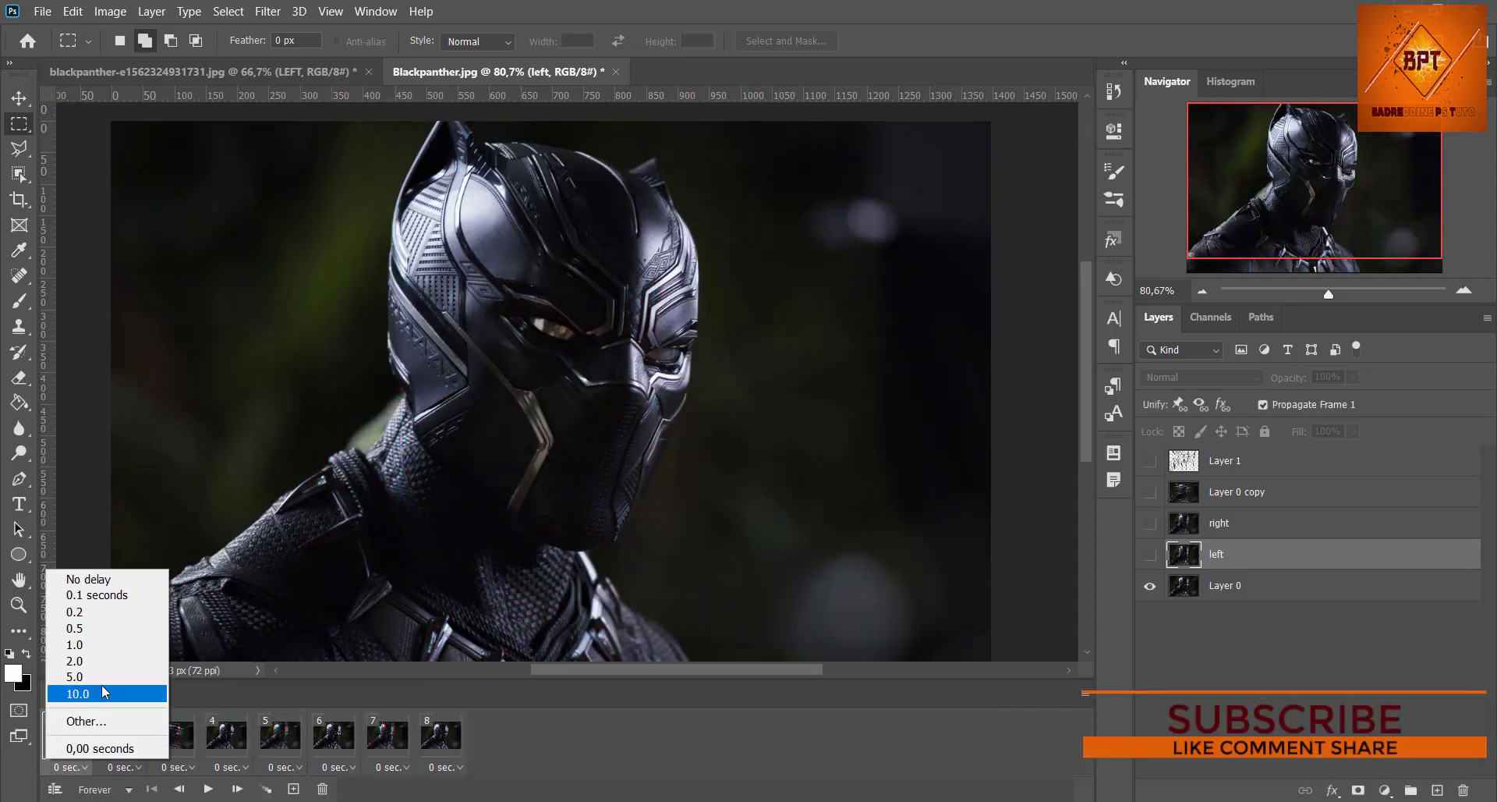
click(117, 721)
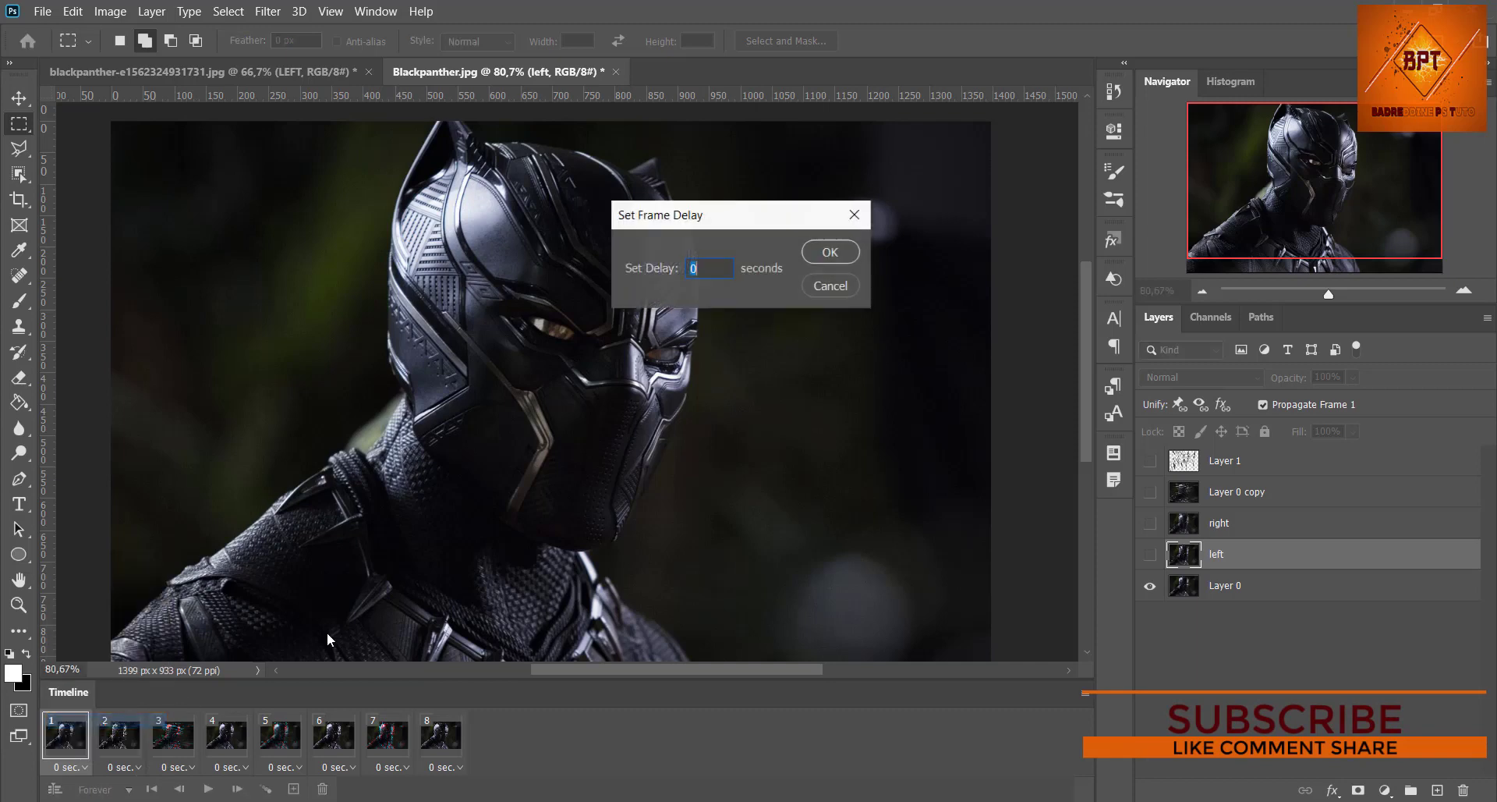
text(3)
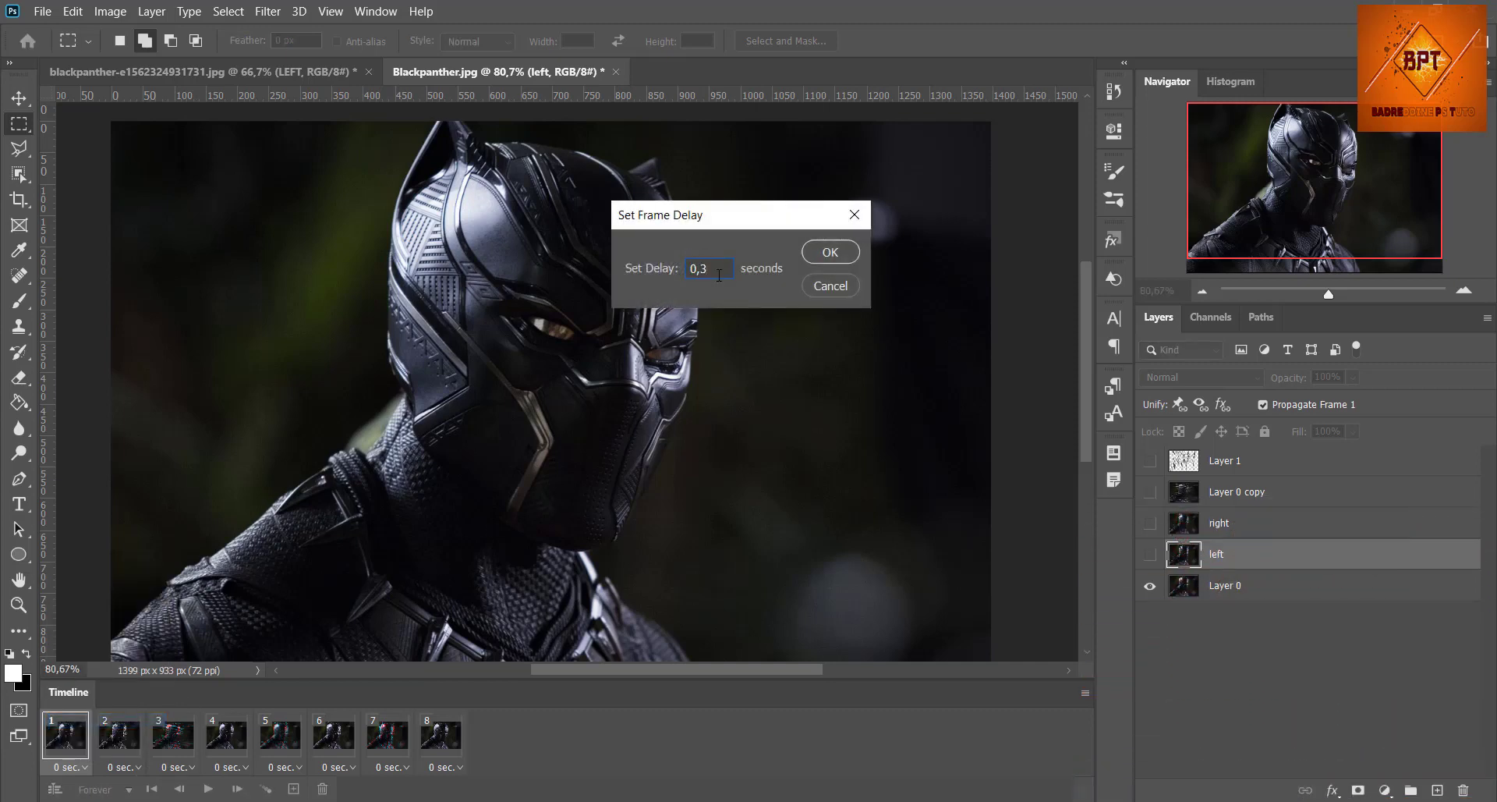
key(Return)
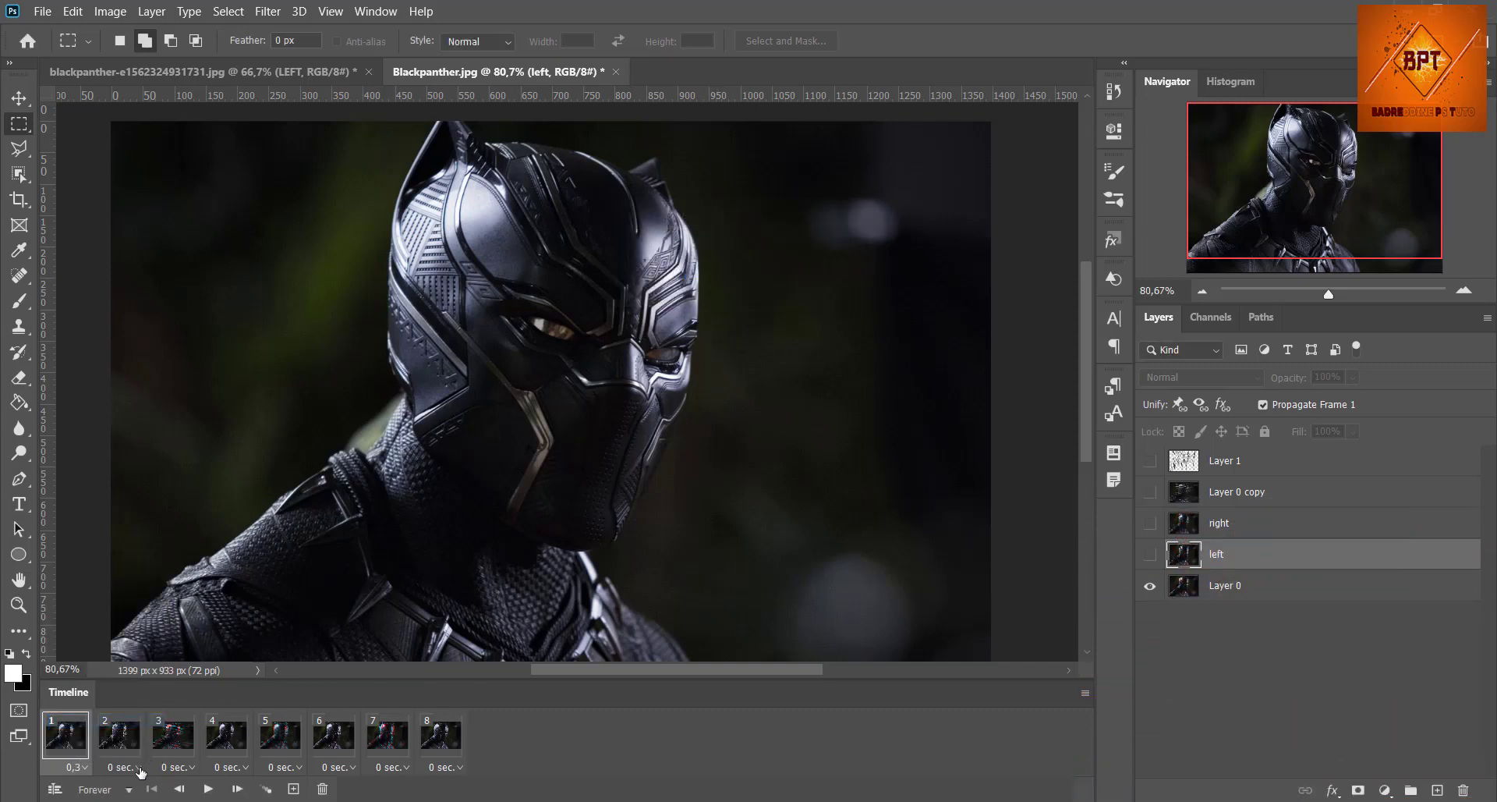
click(139, 767)
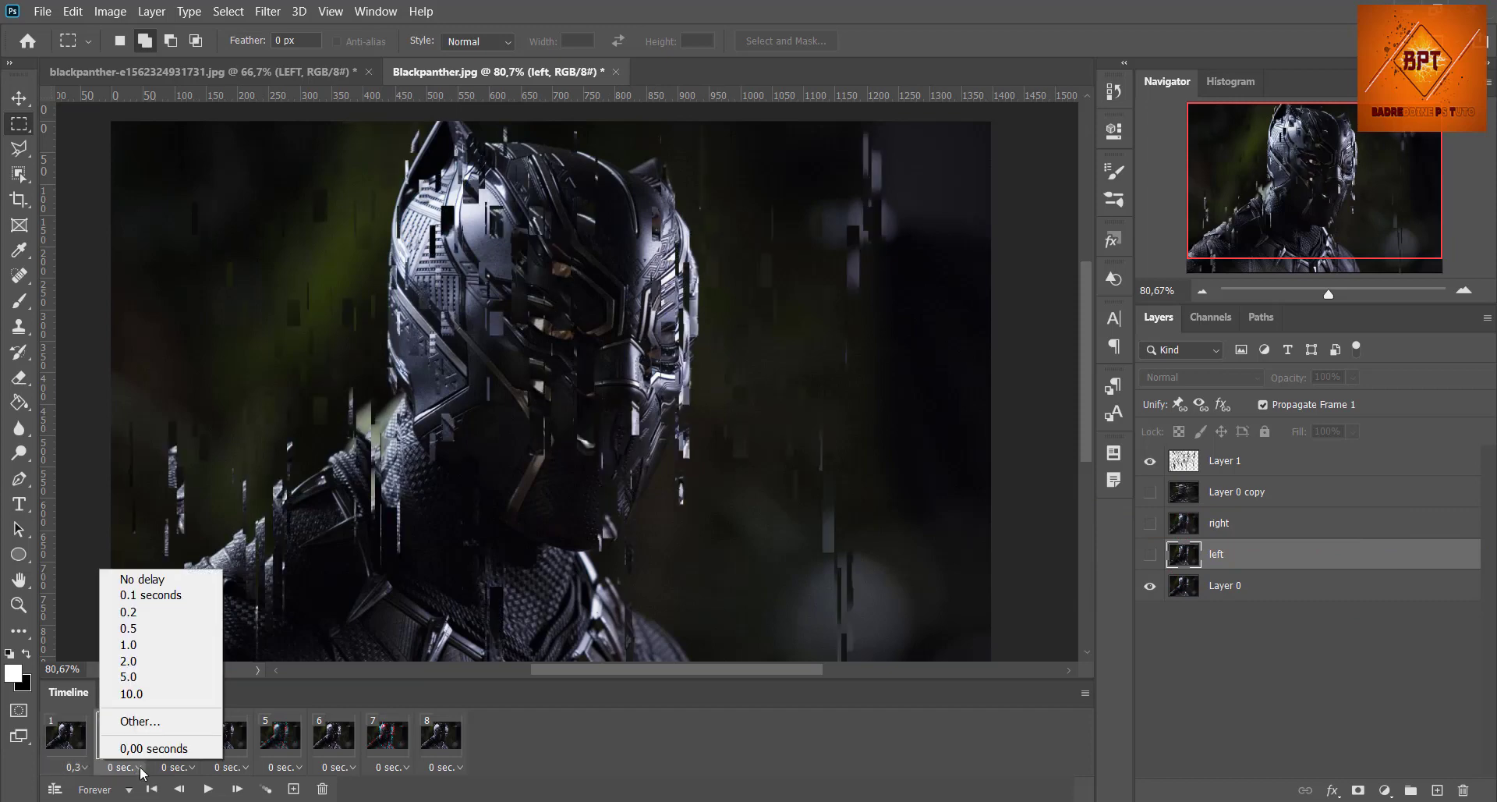
click(183, 595)
Step: Set the delay of animation frames 3, 4 and 5 to 0.2 seconds each
click(193, 767)
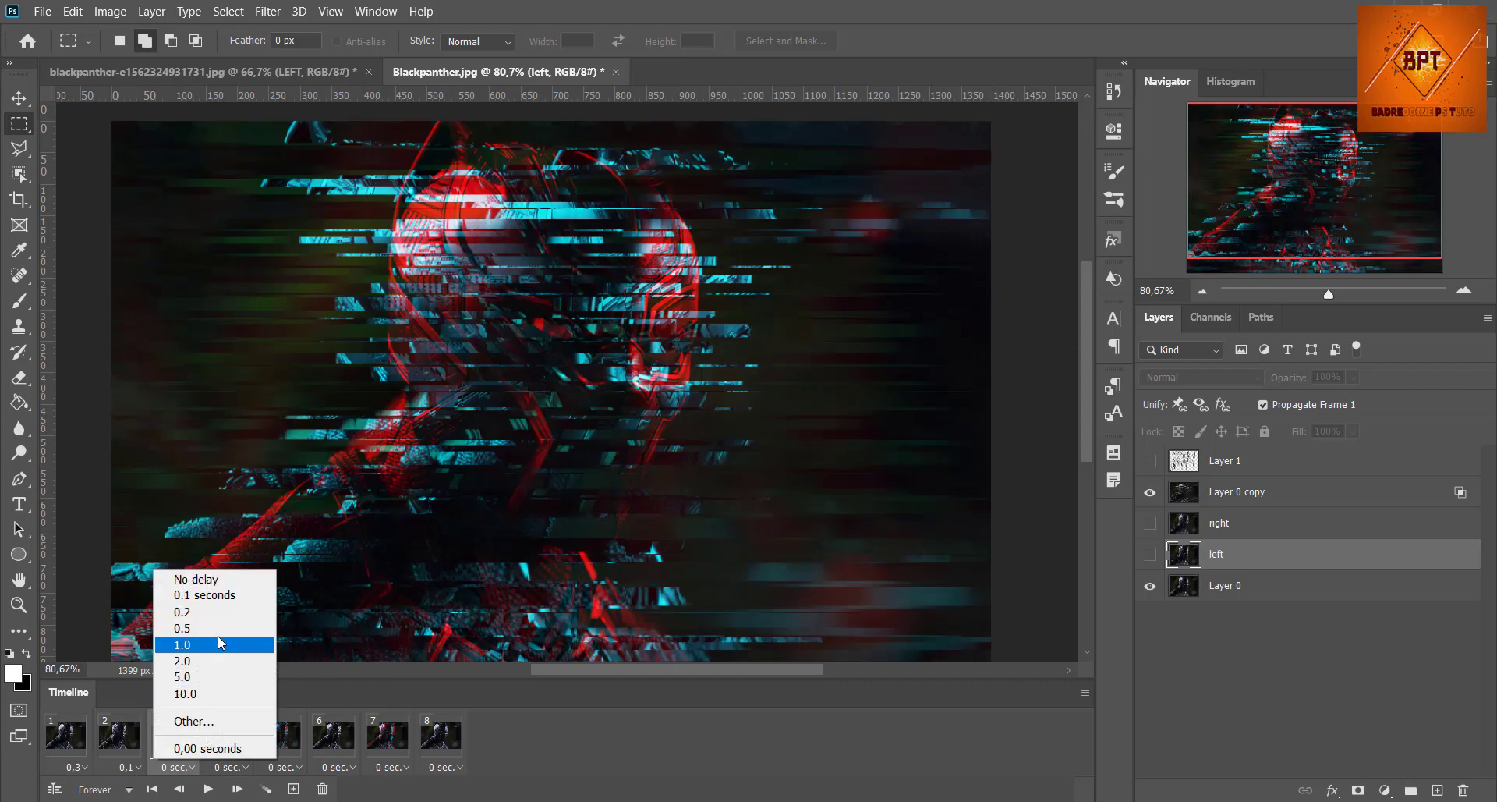
click(201, 611)
click(240, 768)
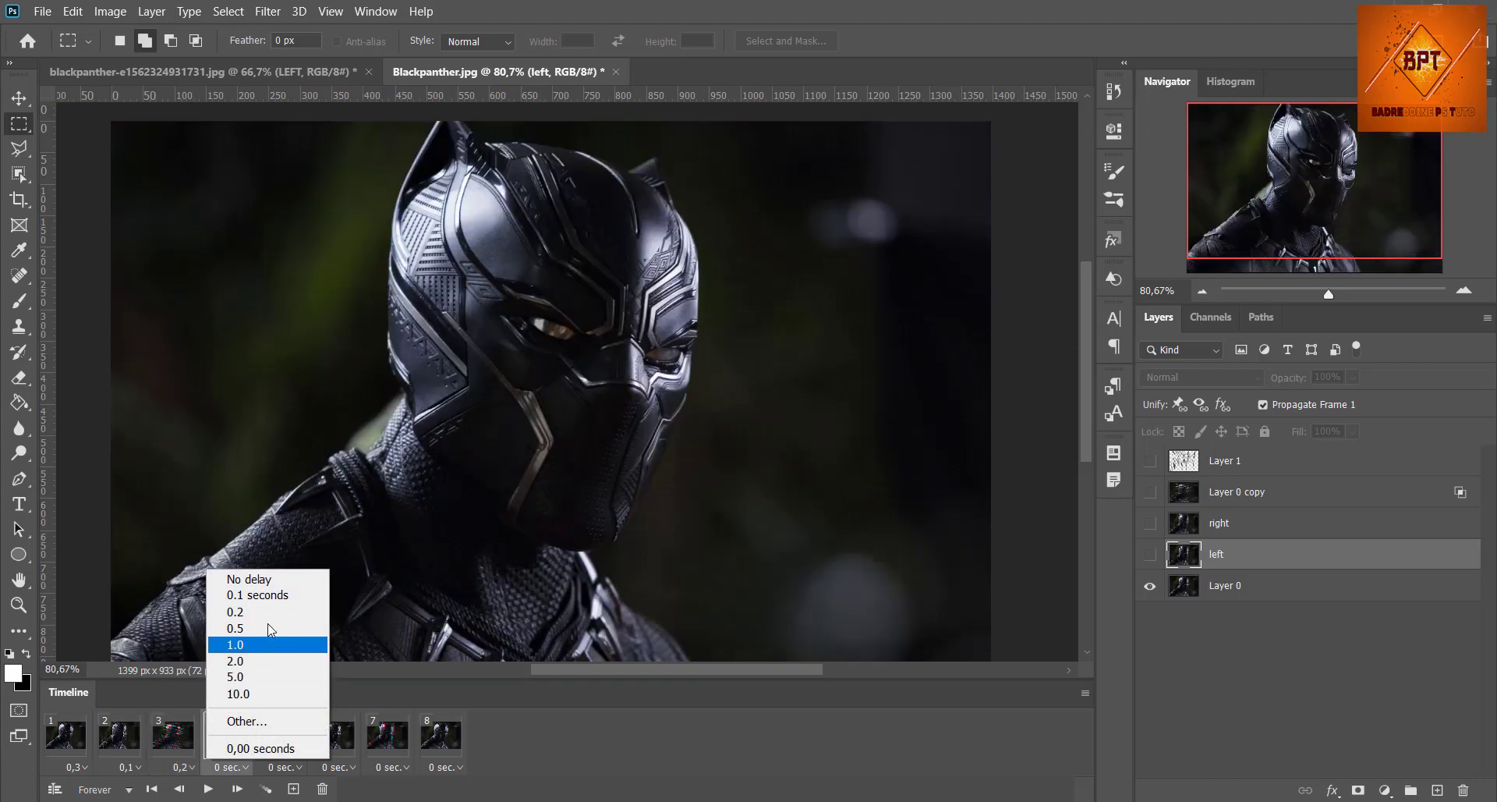
click(236, 612)
click(294, 767)
click(289, 611)
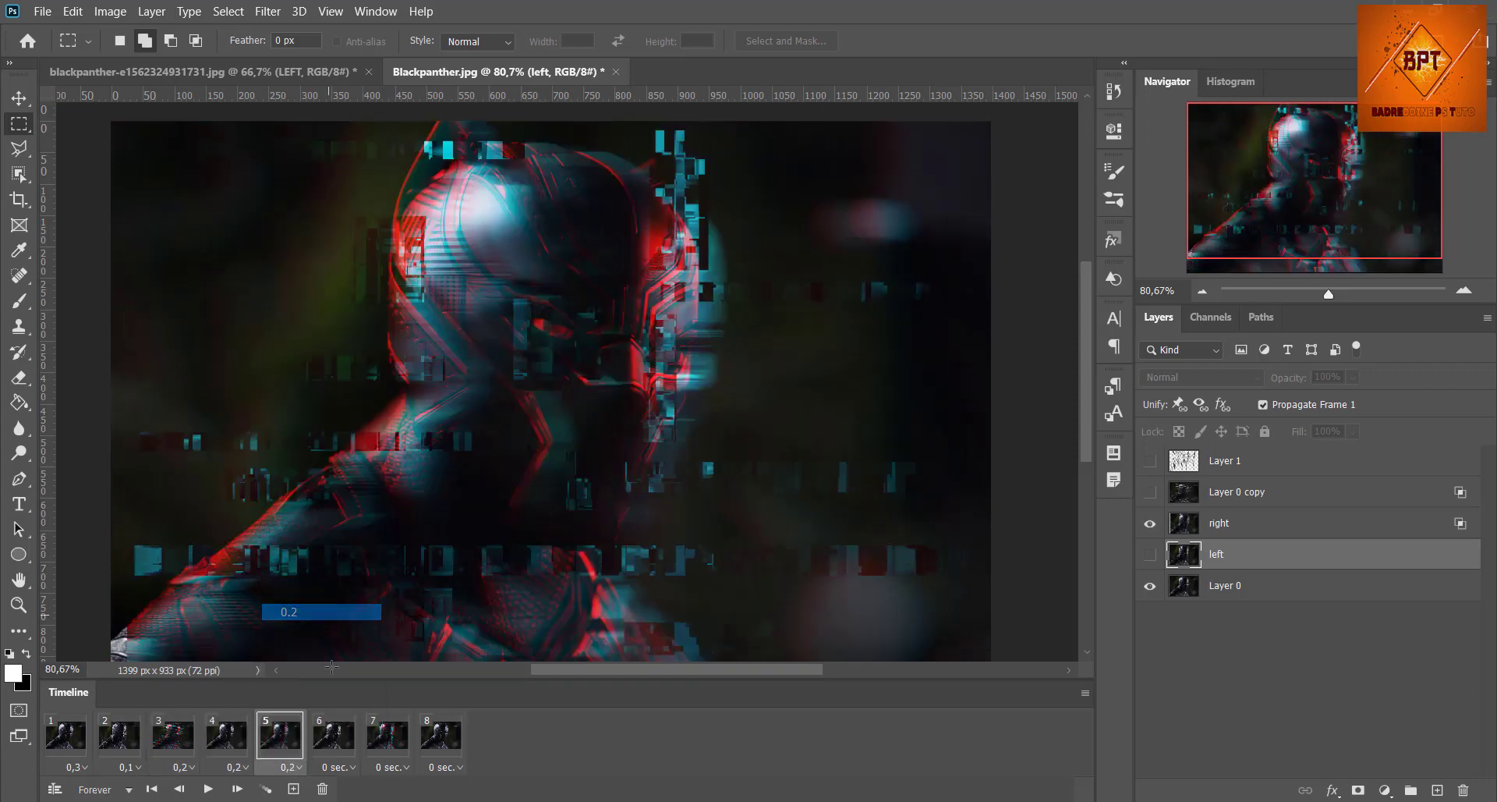
Step: Set the delay of animation frames 6 and 7 to 0.2 seconds and of frame 8 to 0.1 seconds
click(348, 767)
click(343, 611)
click(412, 767)
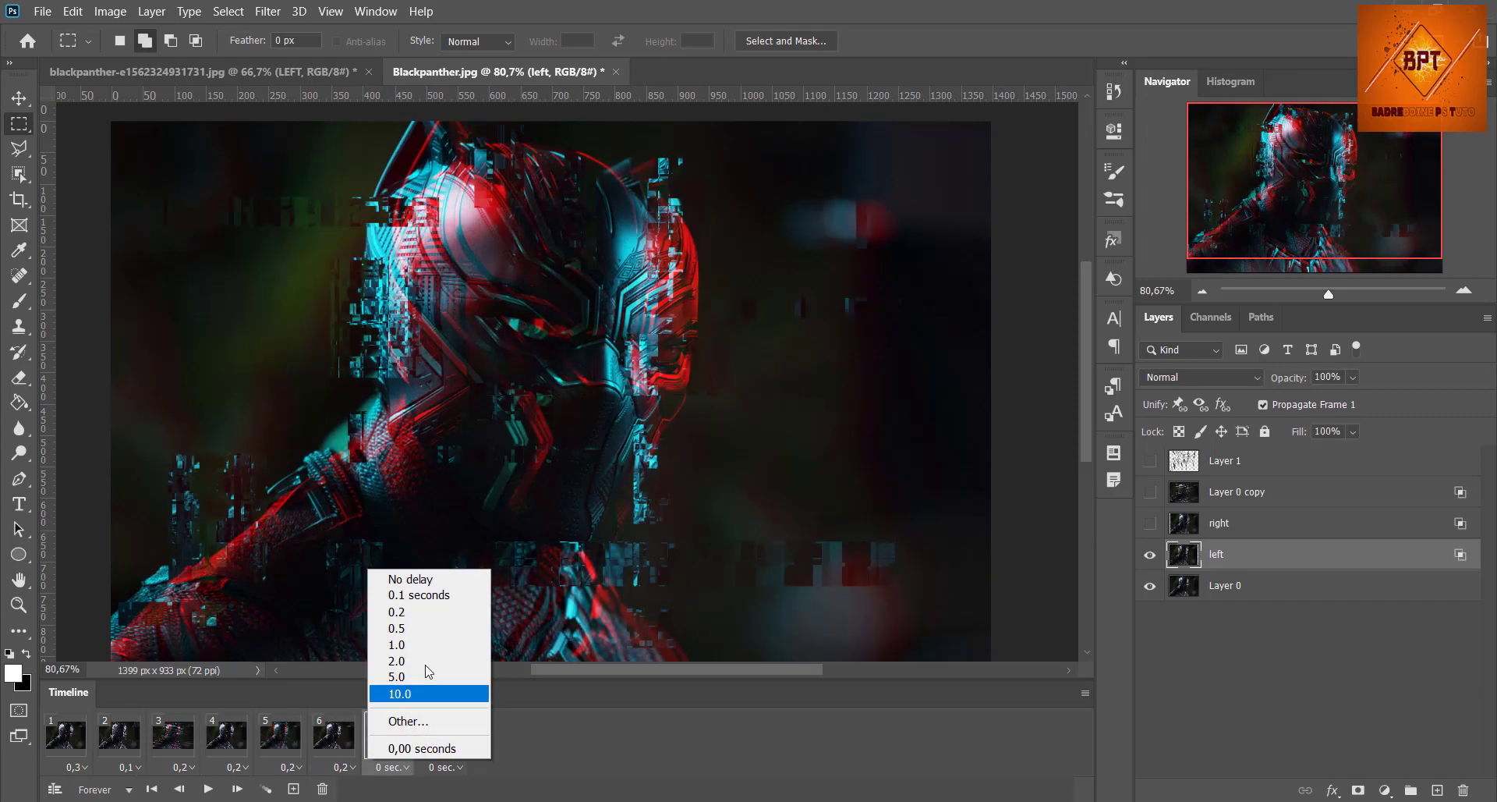
click(394, 612)
click(446, 767)
click(461, 601)
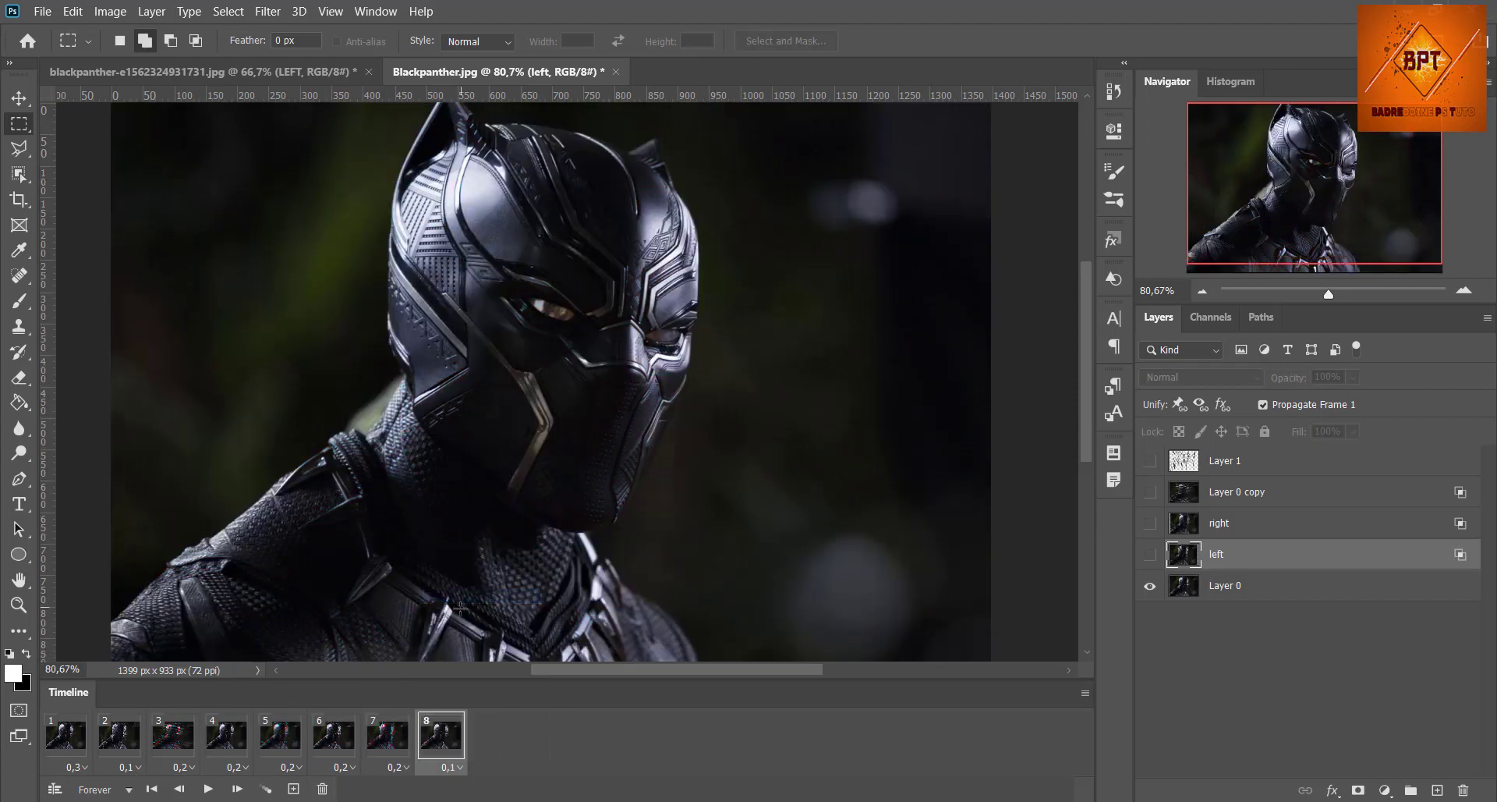
Step: Switch to the Move tool and play the animation from frame 1 to check the new frame delays, stopping it after the preview
click(16, 97)
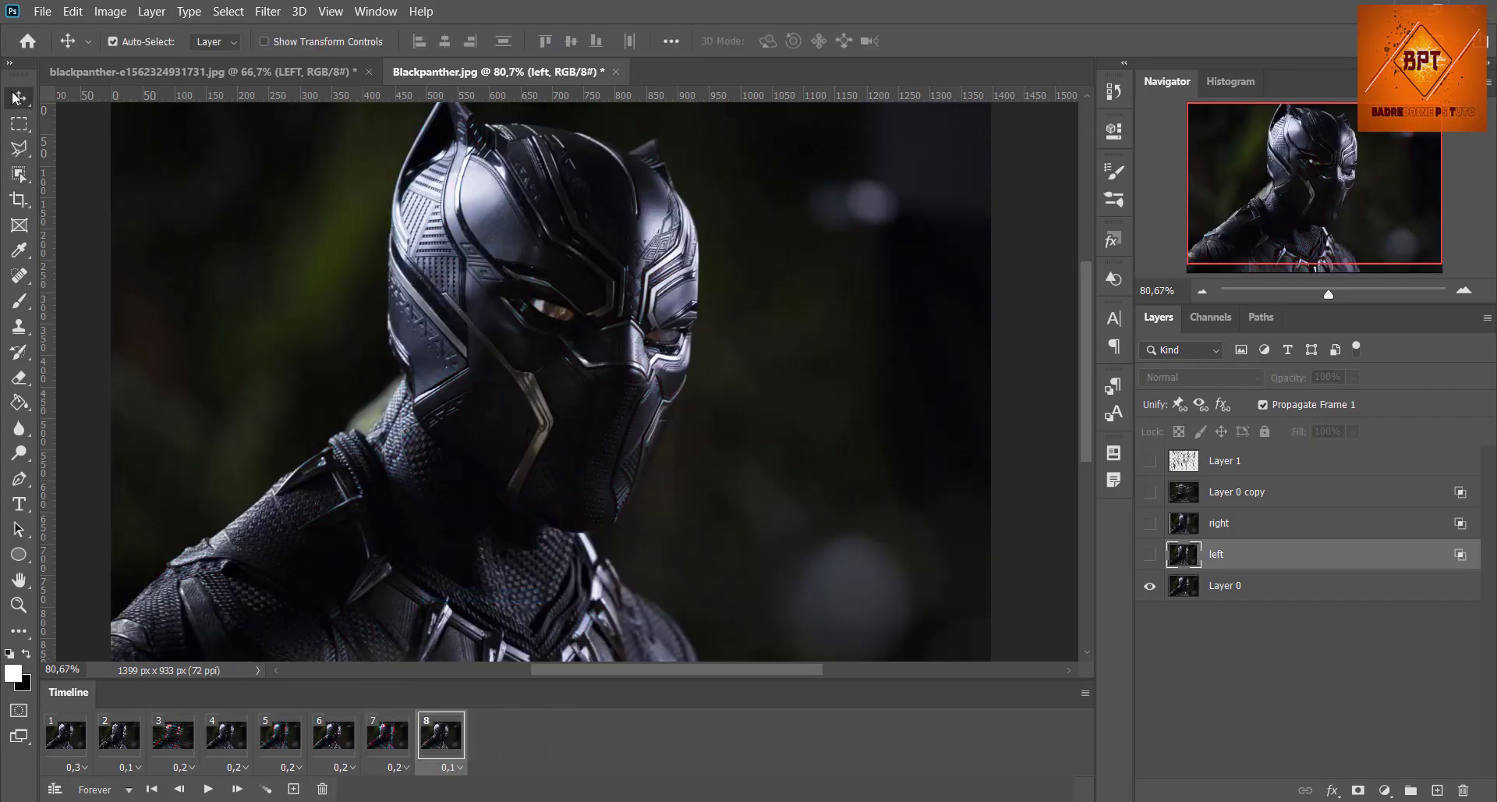
click(68, 757)
click(207, 789)
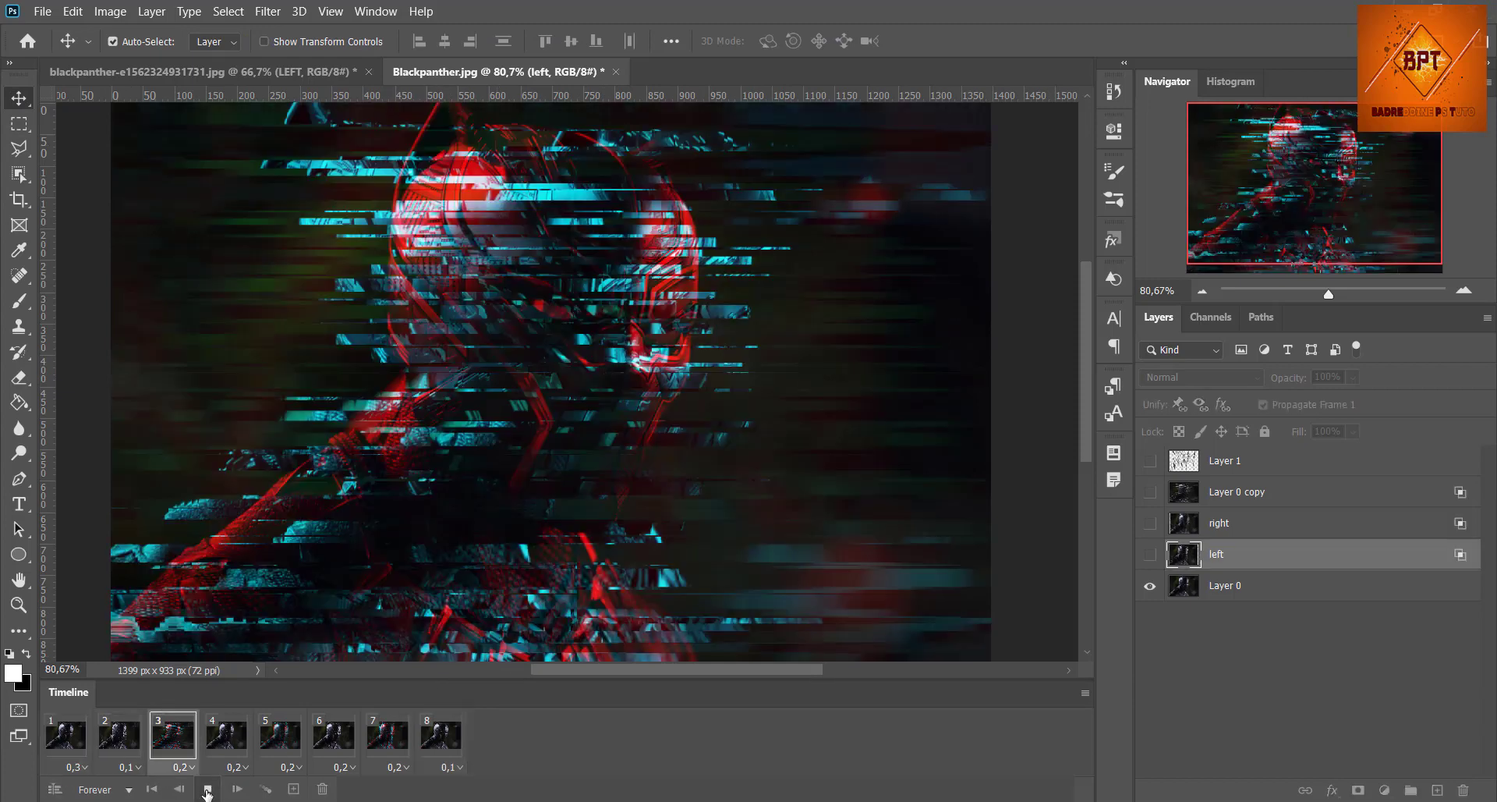
click(207, 789)
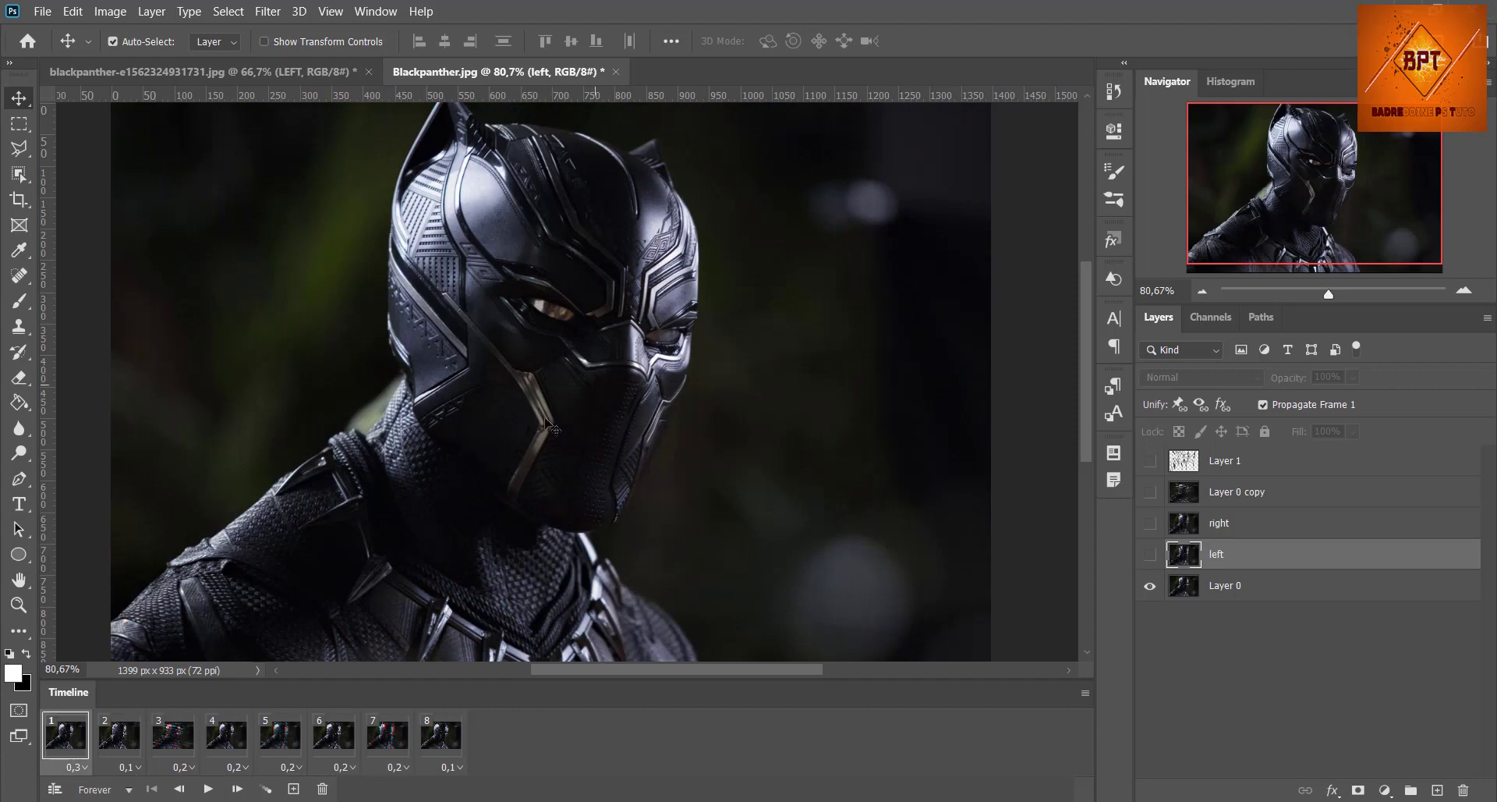
Step: Start a Save for Web (Legacy) export of the animation and show the whole image in its preview at 50%
click(44, 11)
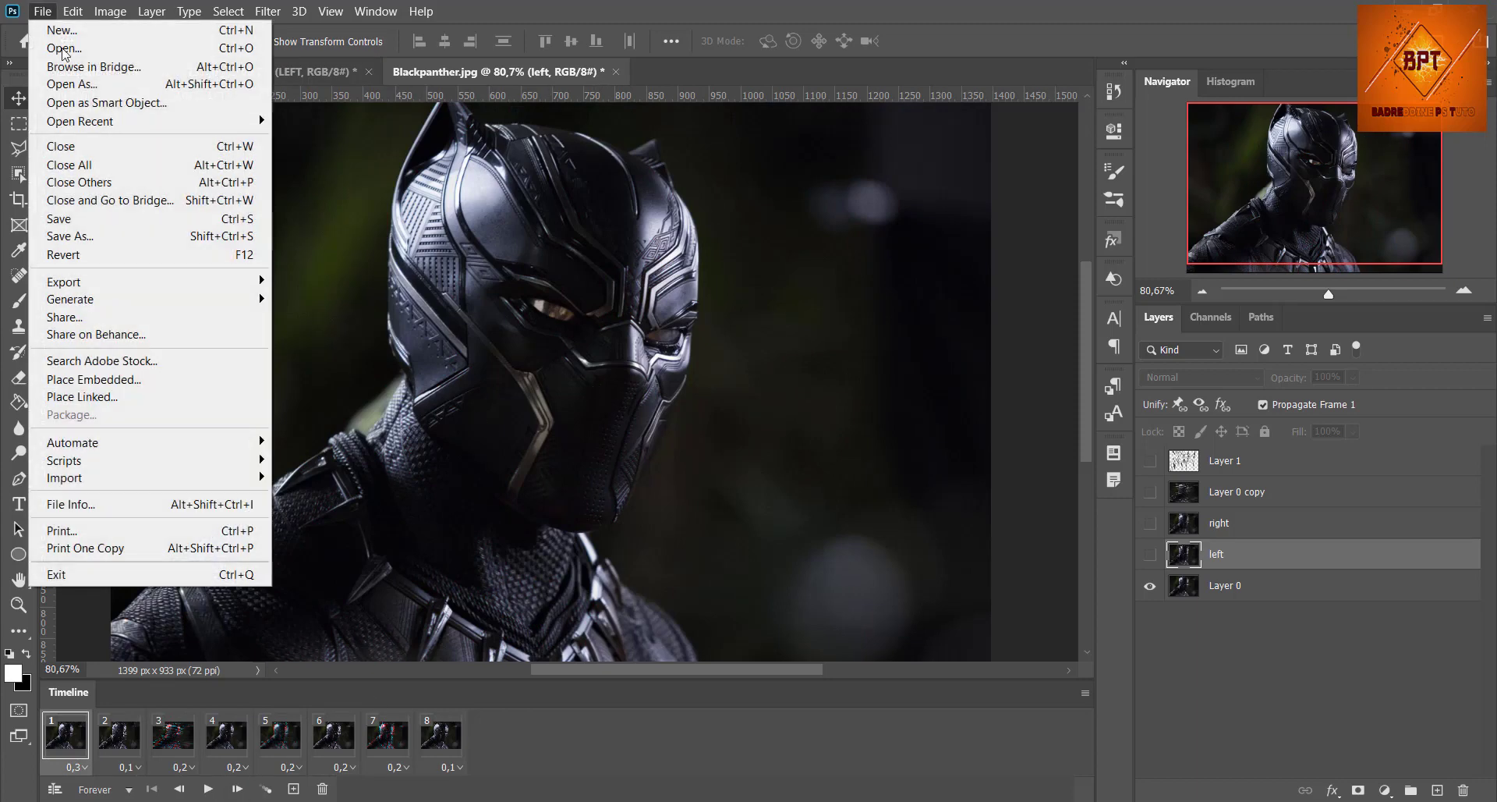
mouse_move(237, 281)
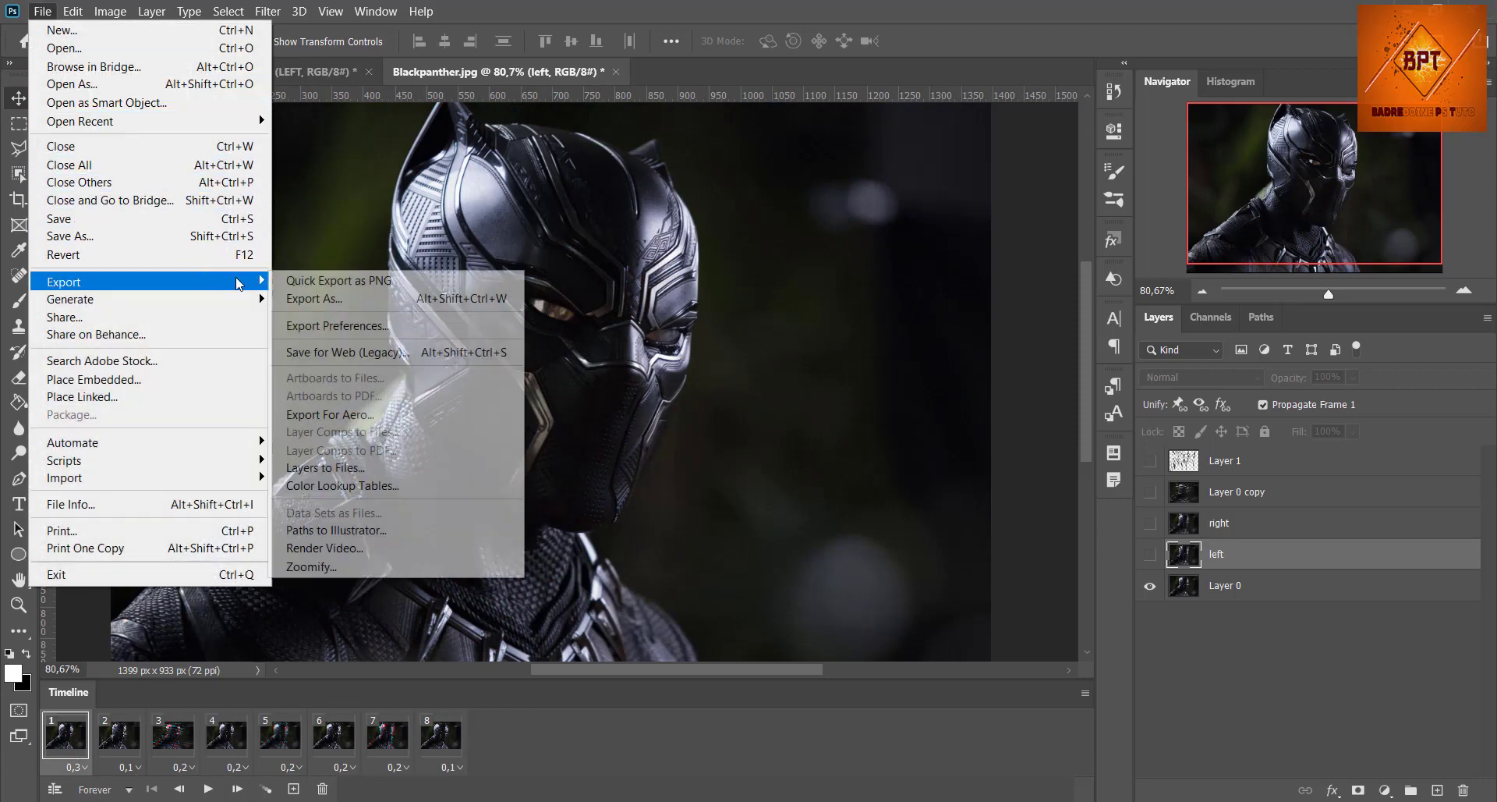
click(346, 353)
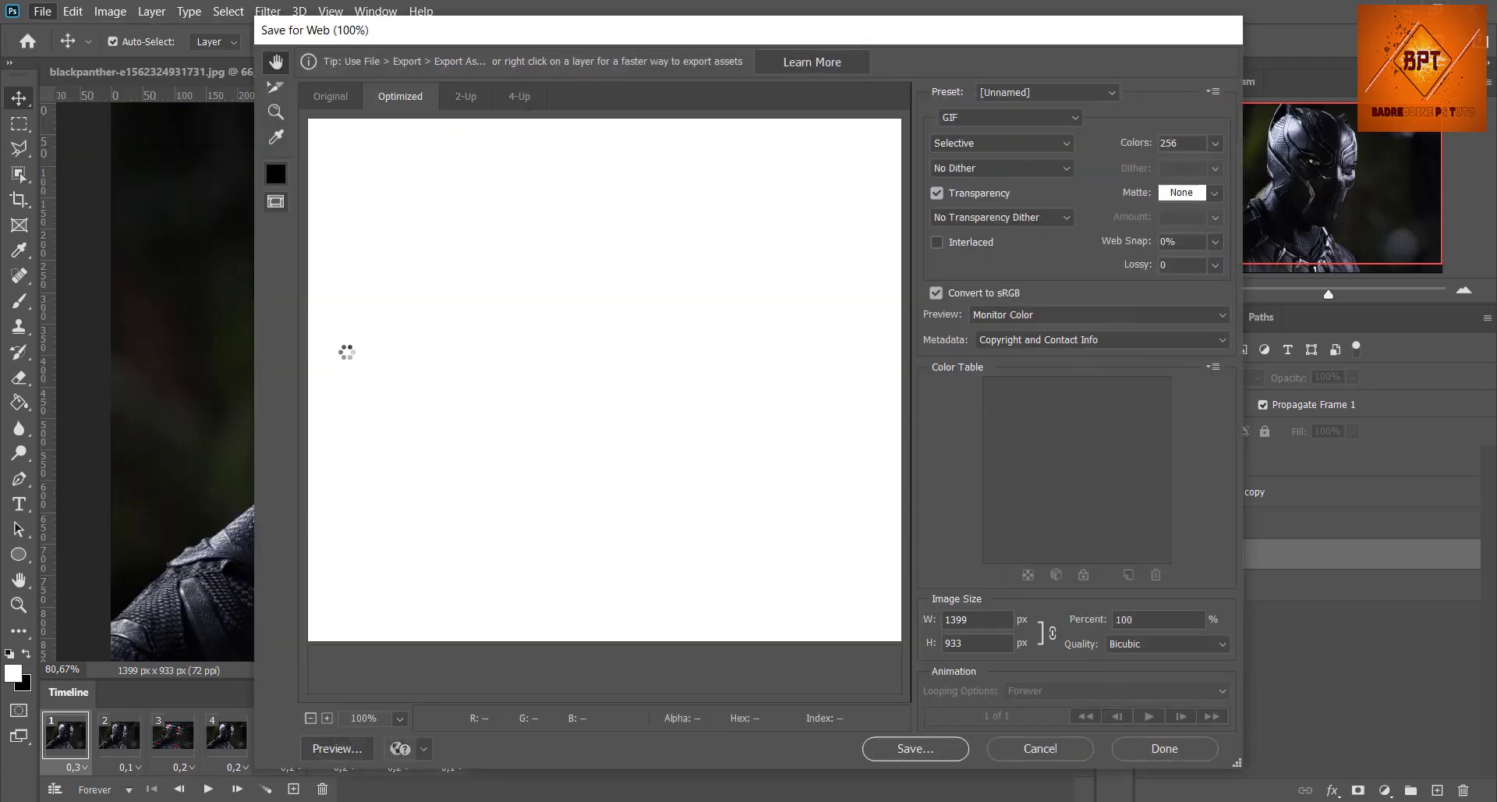
click(310, 718)
click(311, 717)
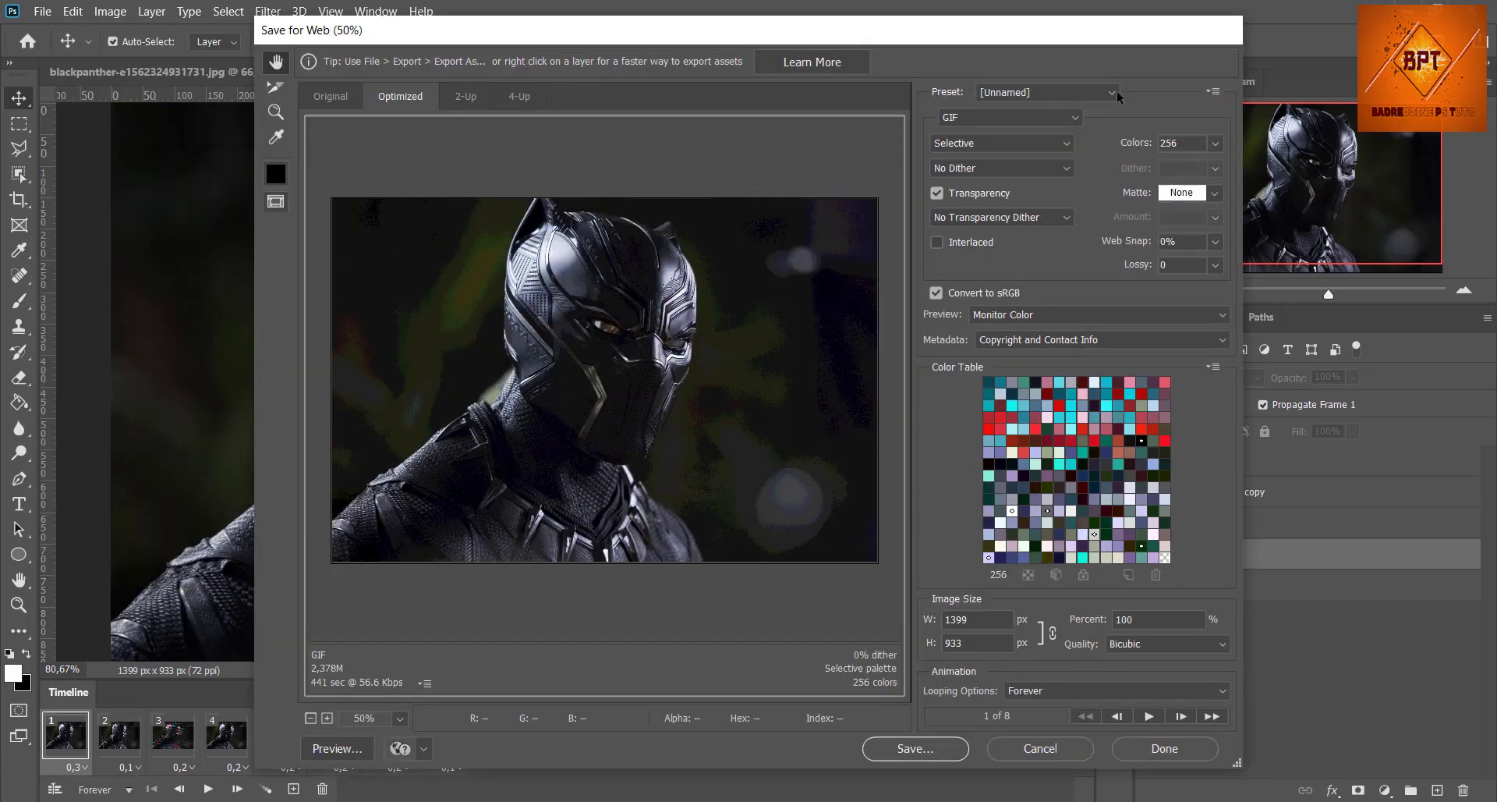
Step: Choose GIF as the export format with the Selective palette and No Dither
click(1062, 118)
click(1062, 134)
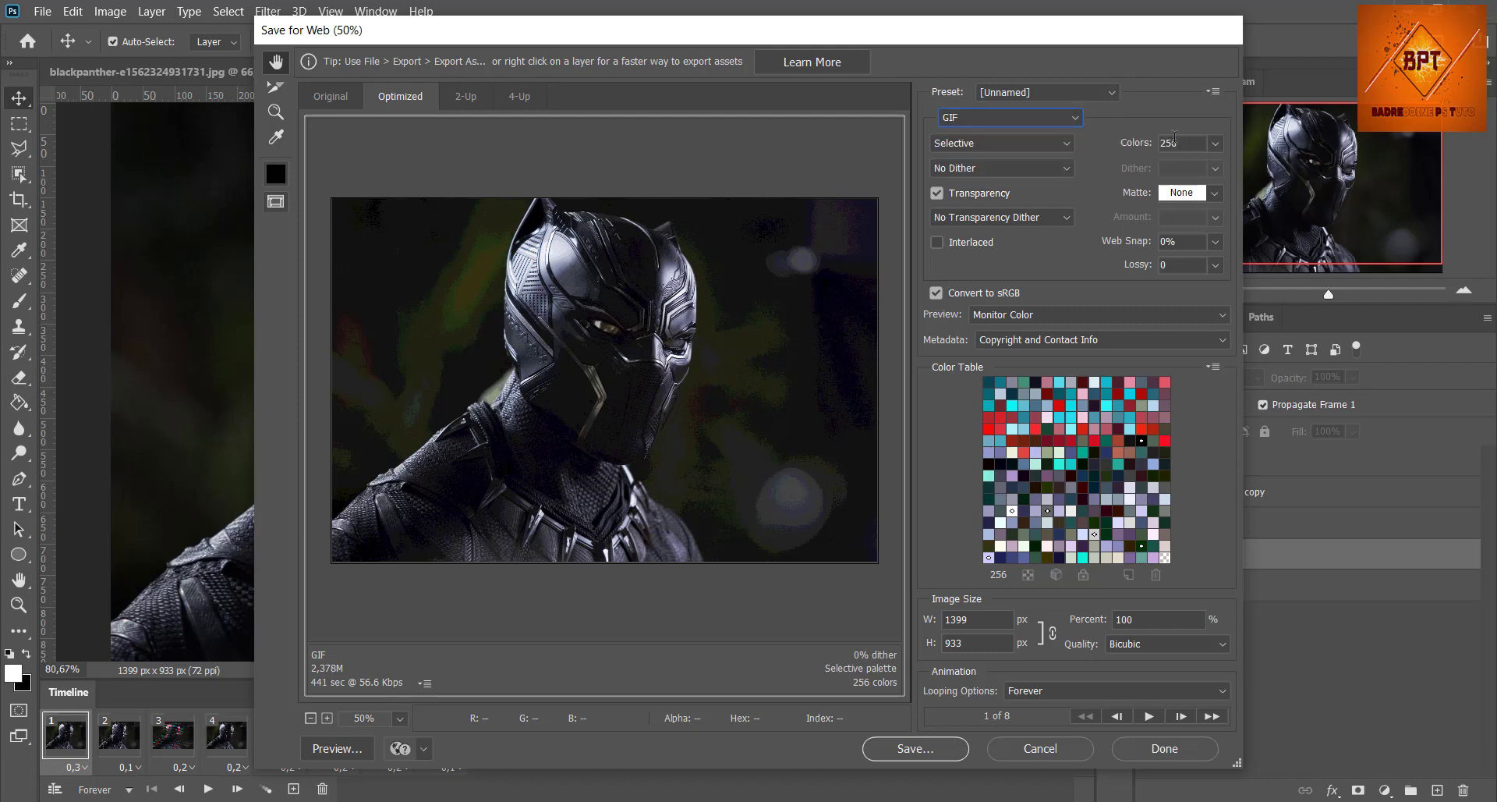
click(1014, 143)
click(1013, 166)
click(1014, 170)
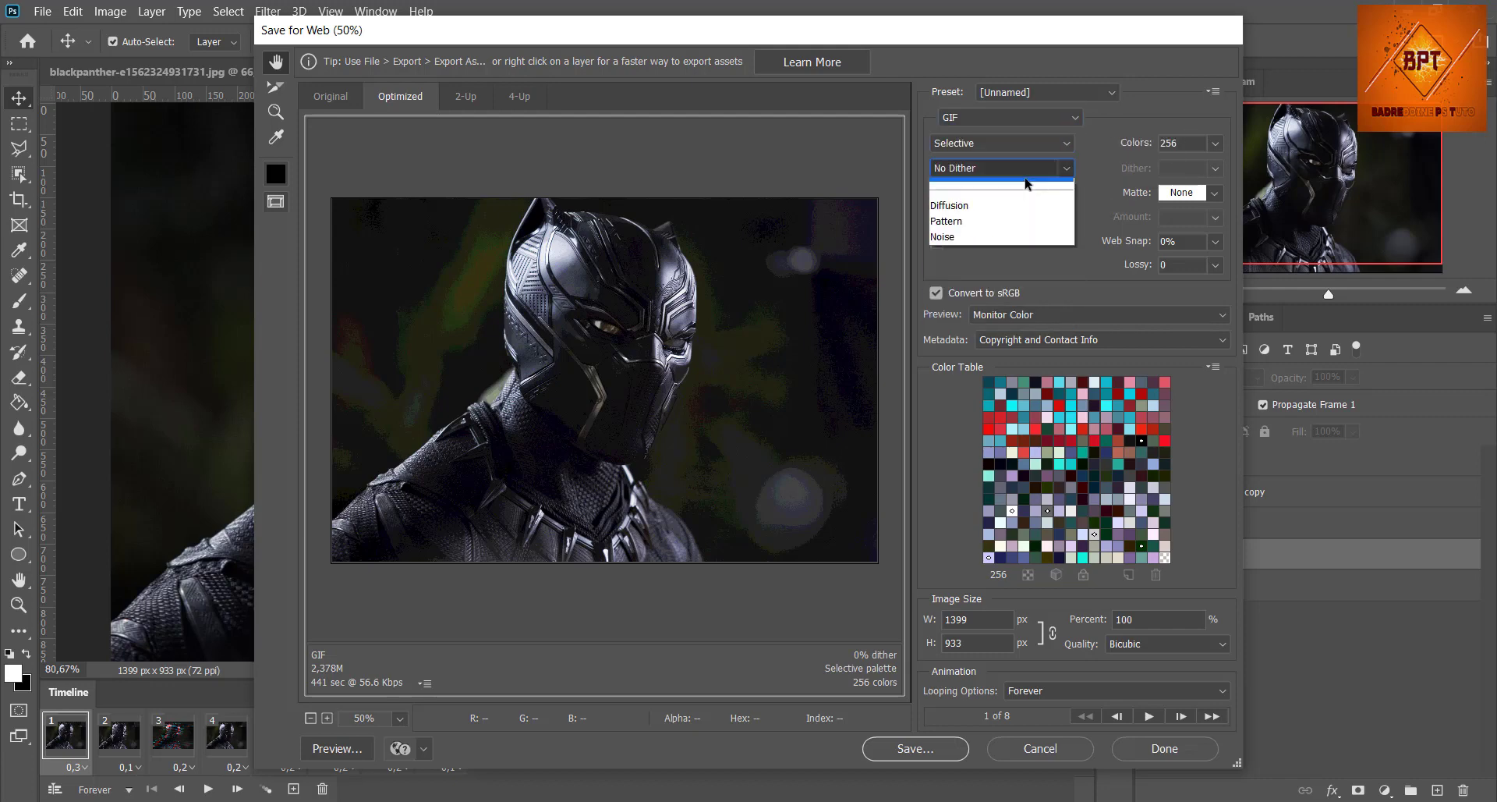
click(1005, 182)
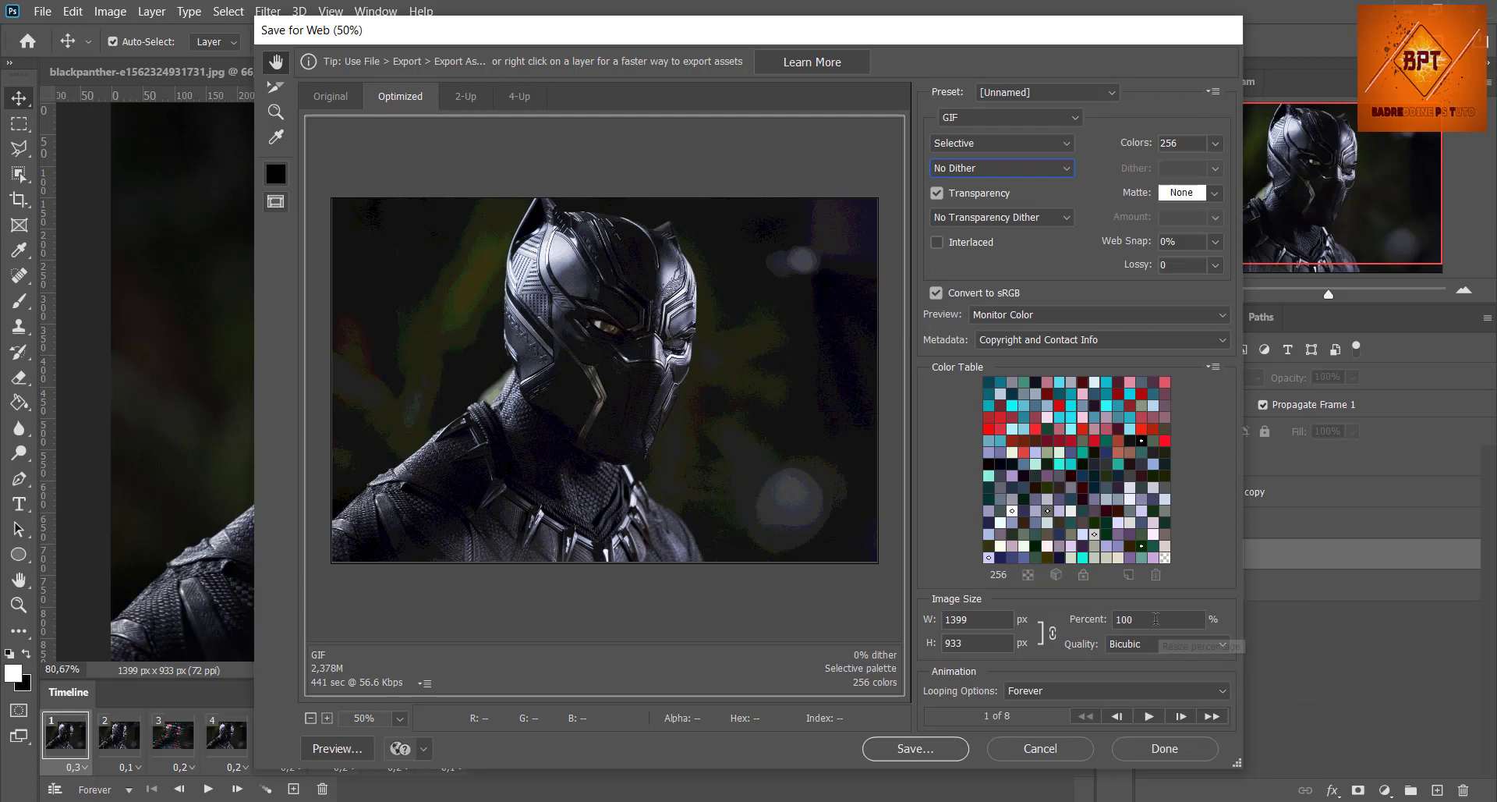
Step: Scale the exported image size to 50 percent, giving 700 by 467 px, and check the reduced preview at 66,7%
click(1086, 625)
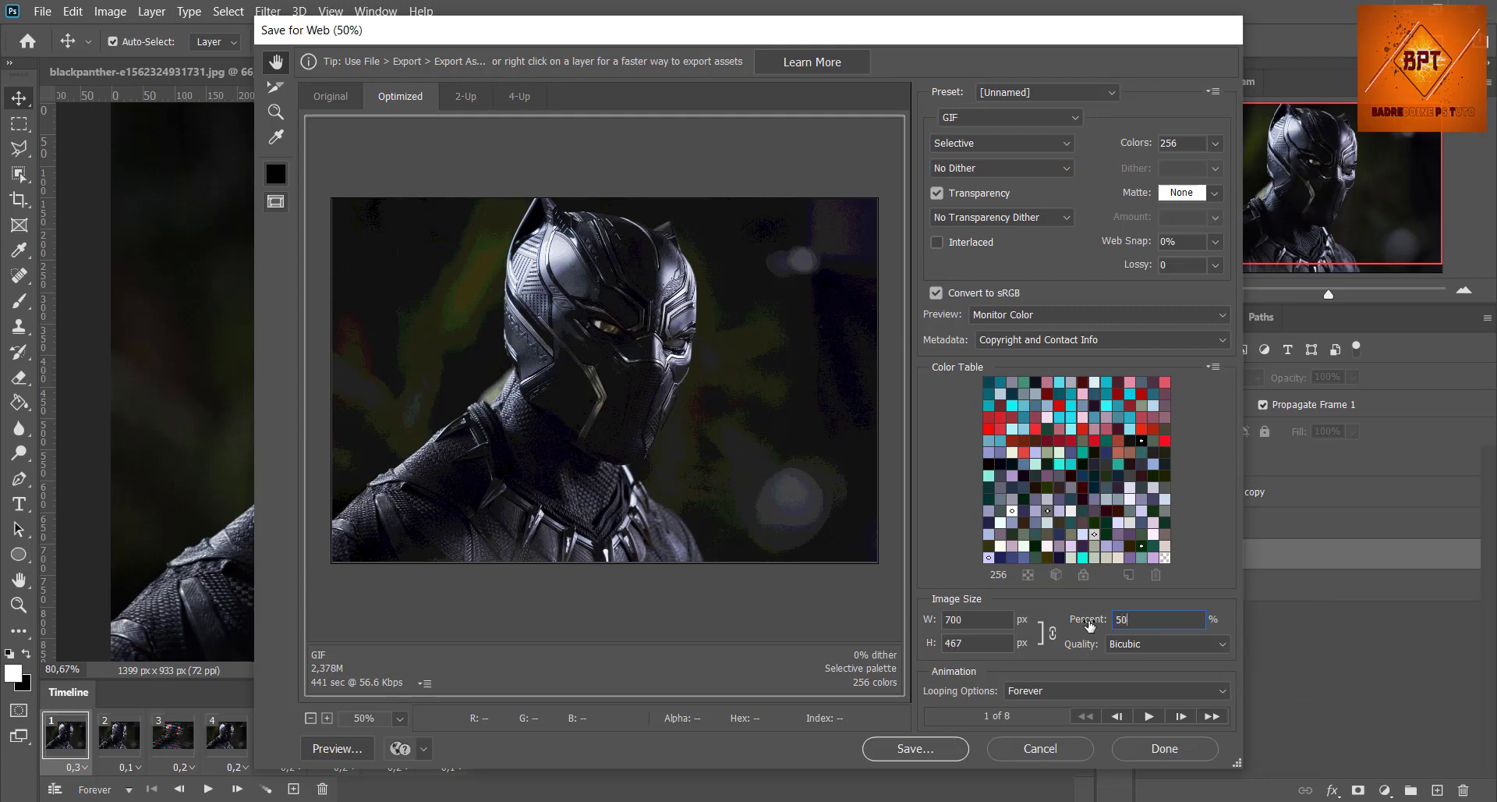
click(966, 617)
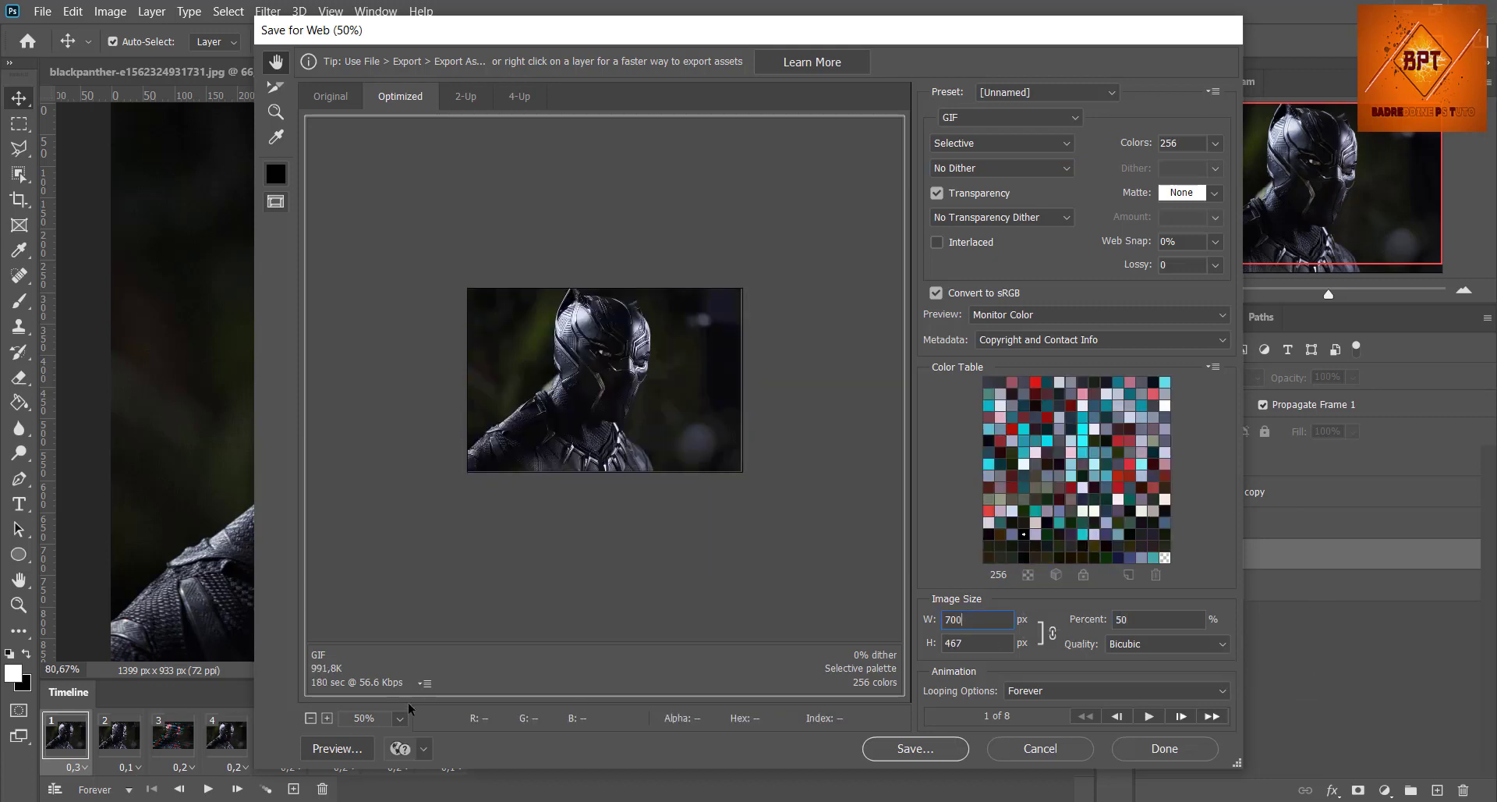
click(326, 717)
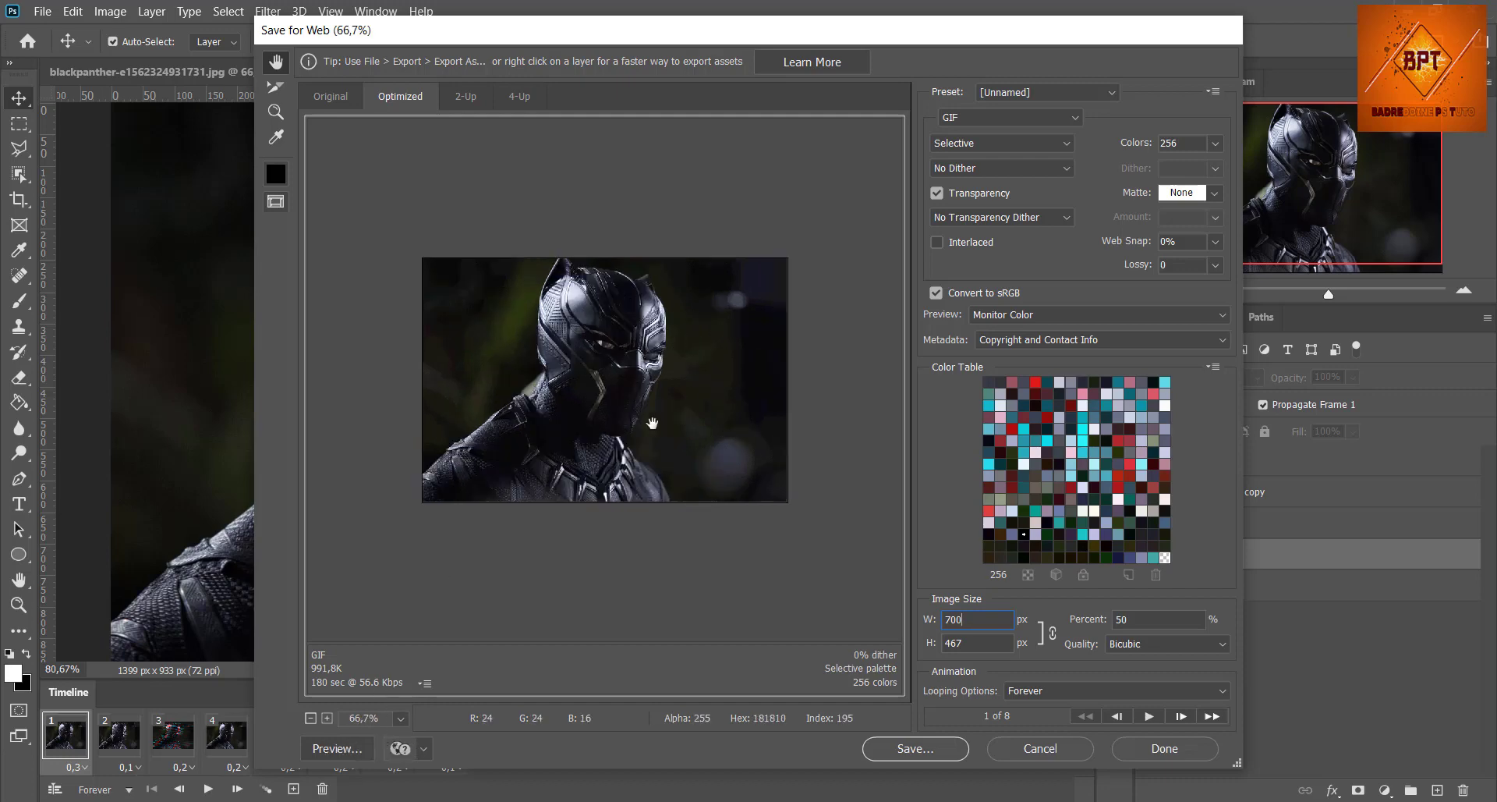
Step: Preview the optimized GIF in the web browser, and save it as Blackpanther in the ps folder with the Images Only format
click(337, 748)
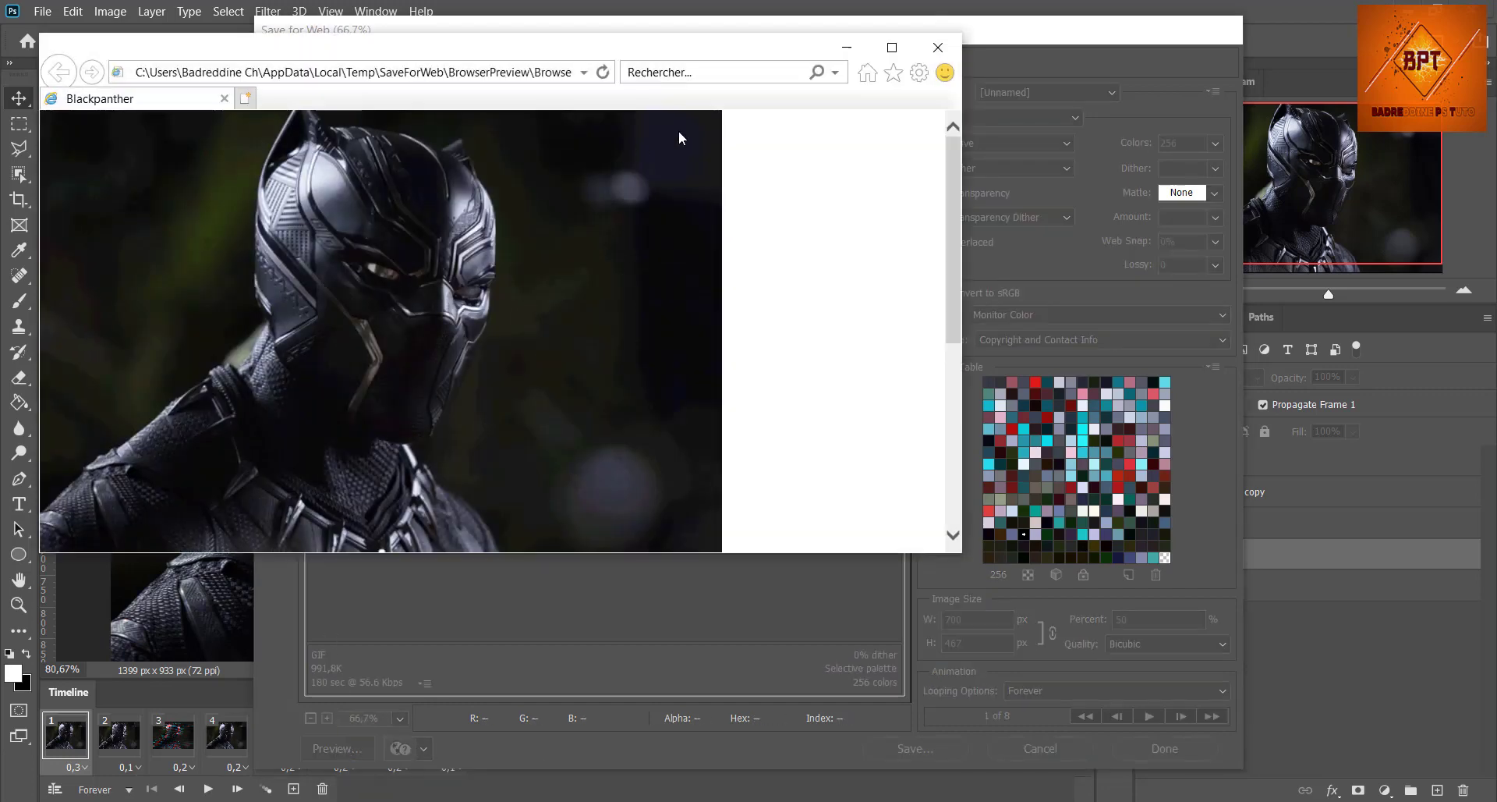
click(891, 53)
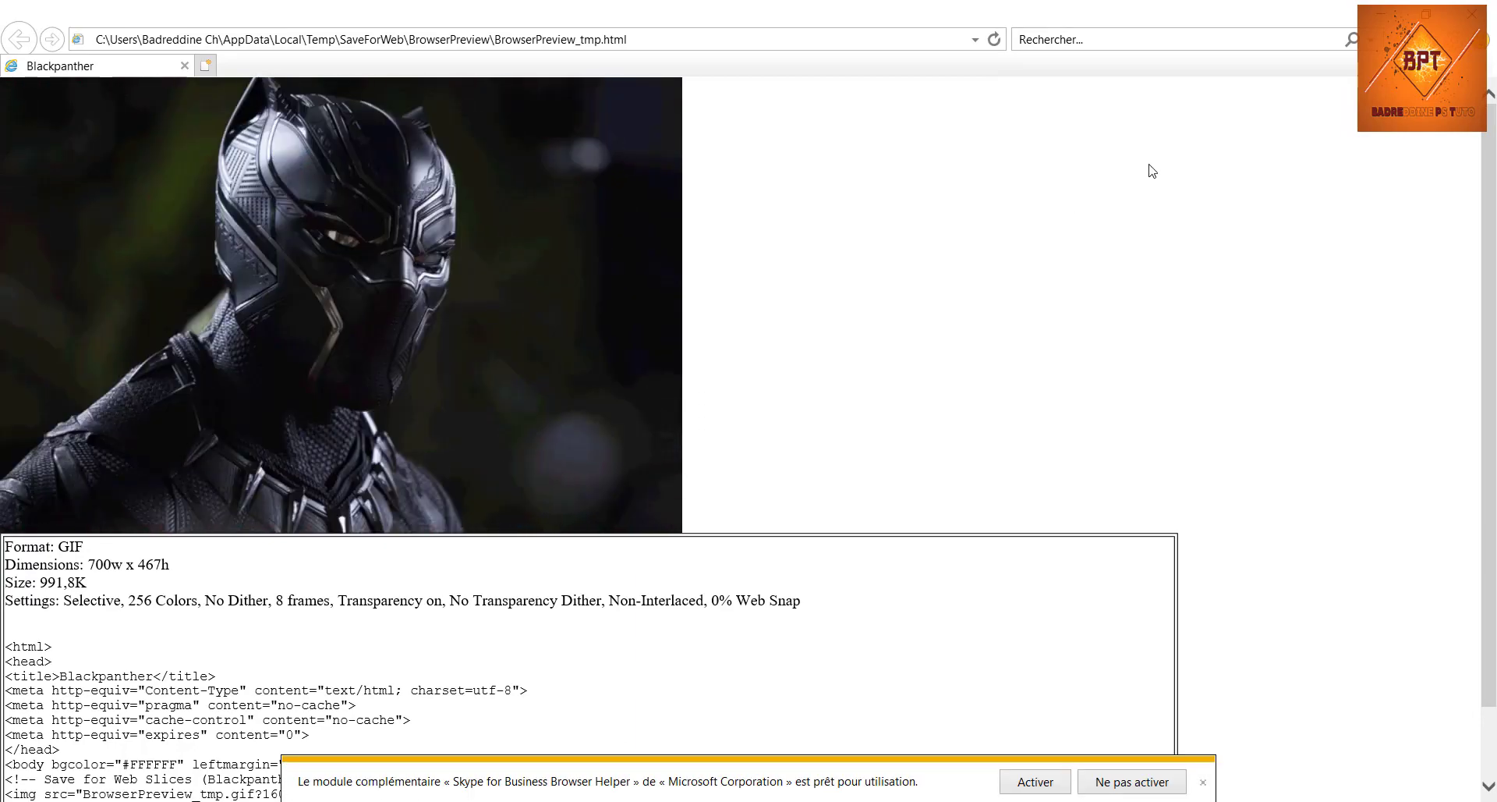
click(1474, 12)
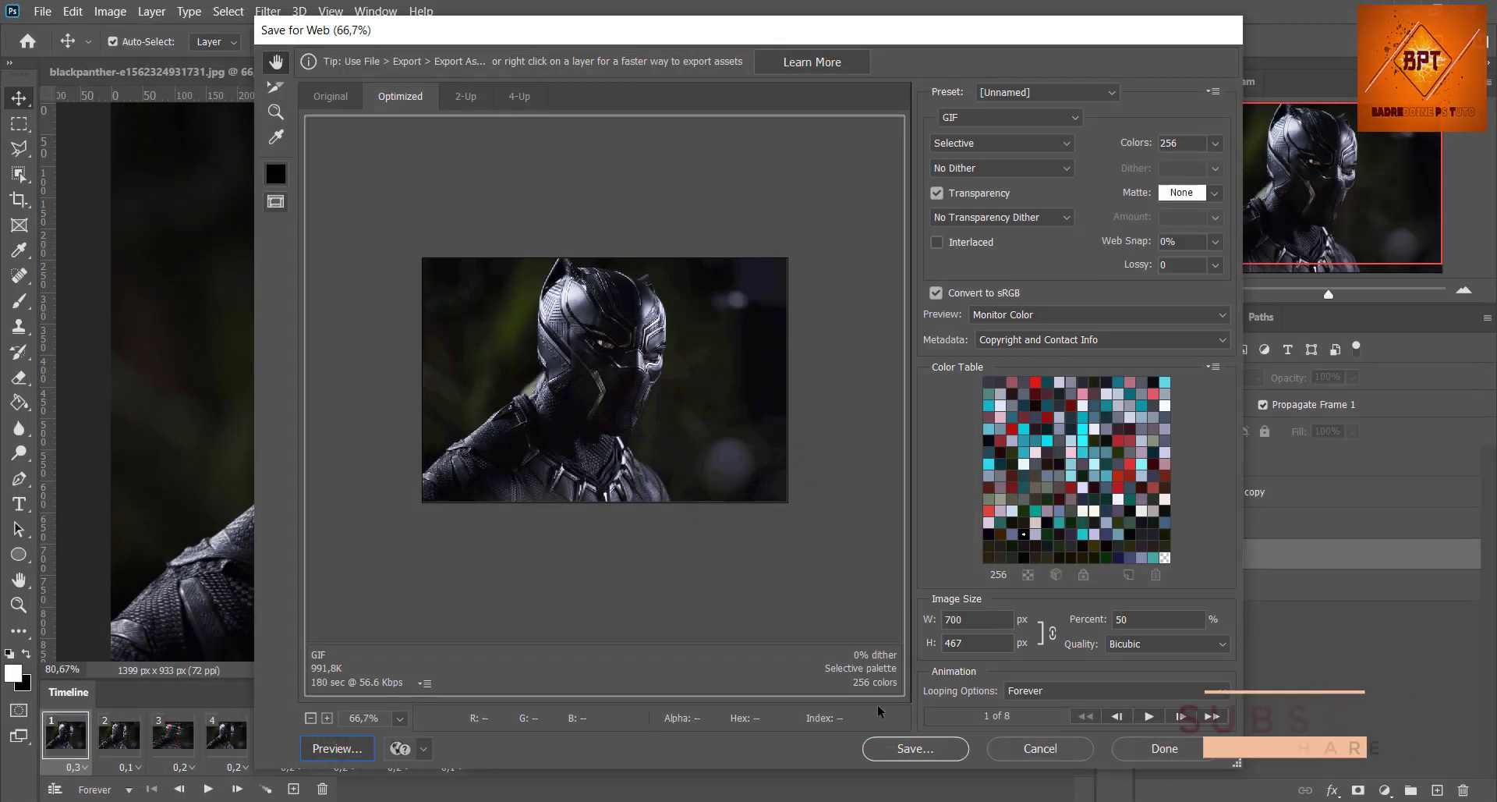
click(904, 750)
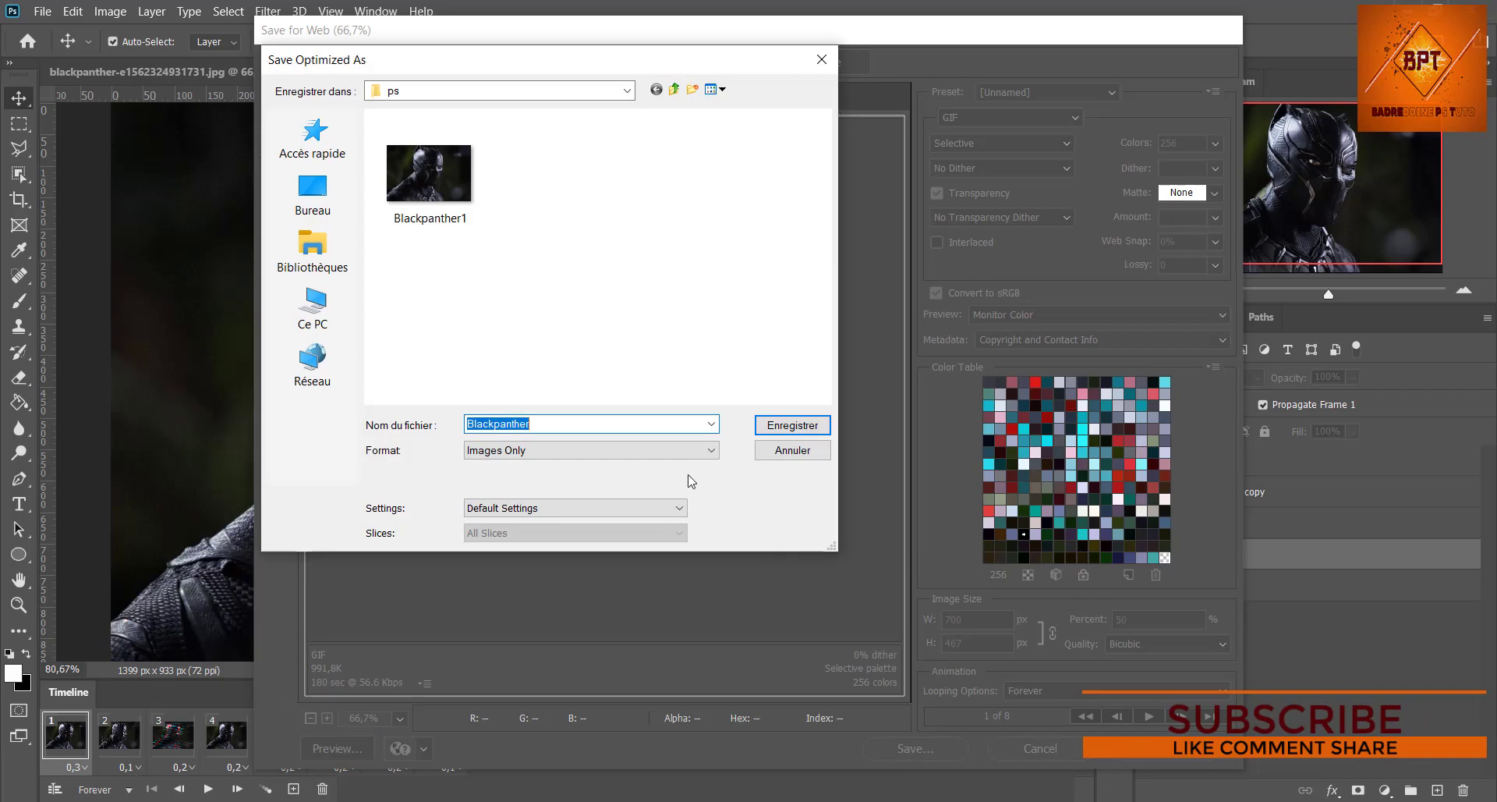
click(781, 429)
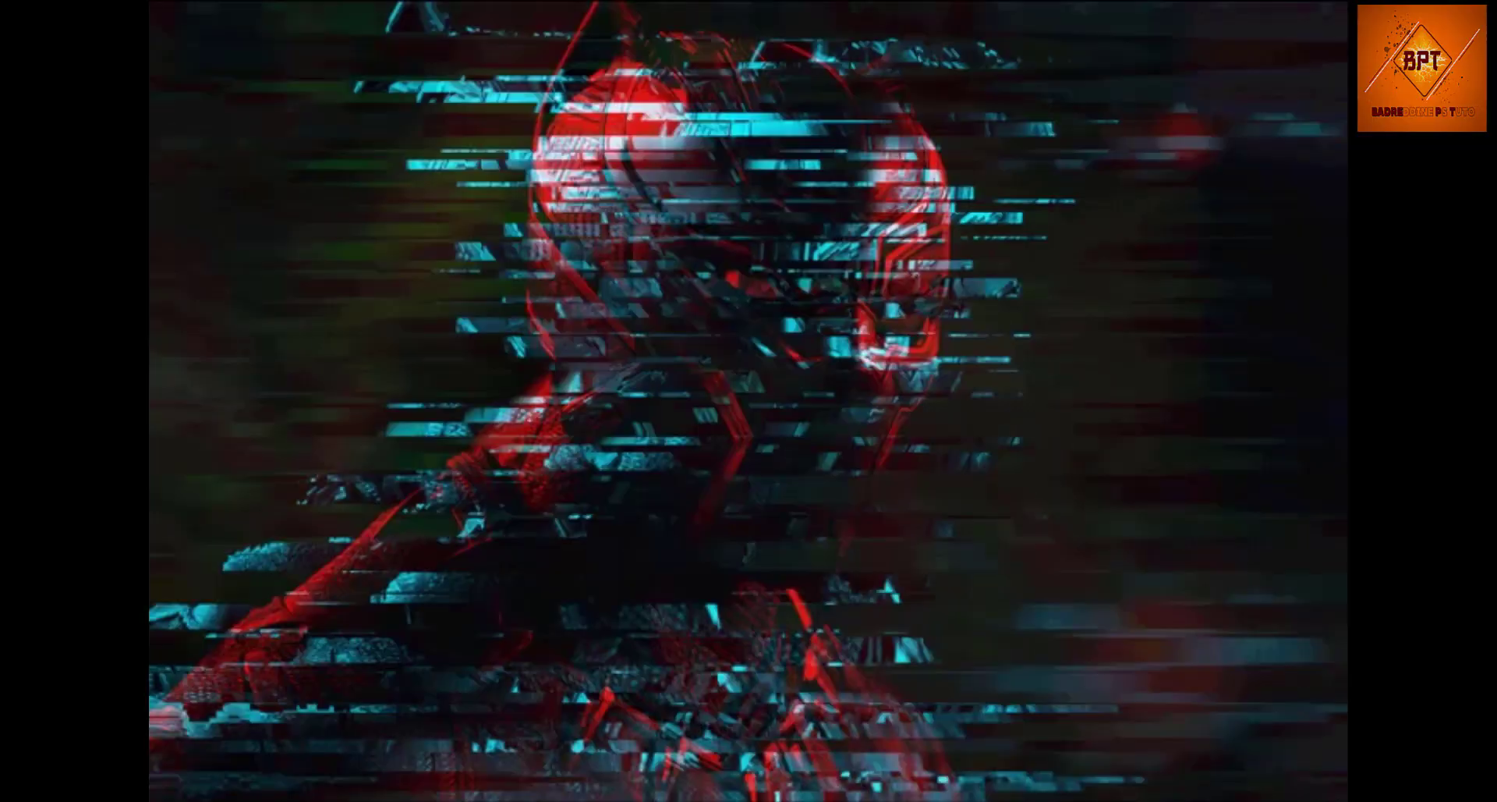